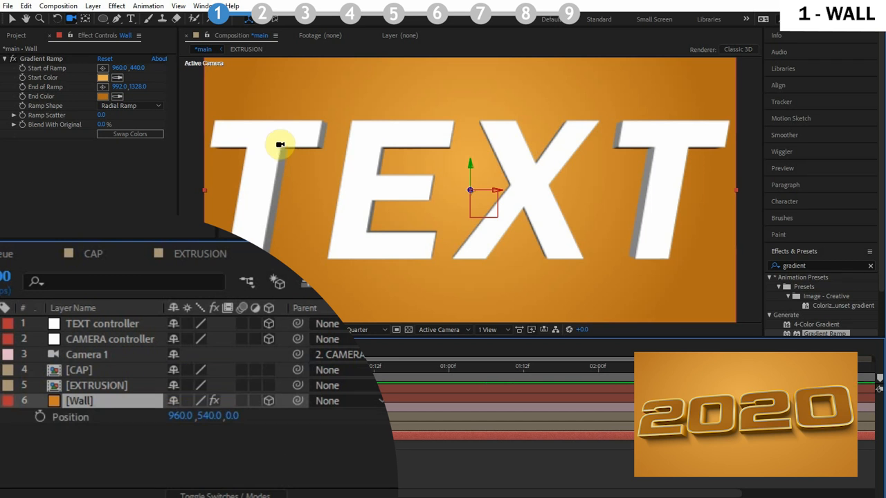
Set the Wall layer's Z position to 199
{"action": "left_click", "coordinate": [233, 415]}
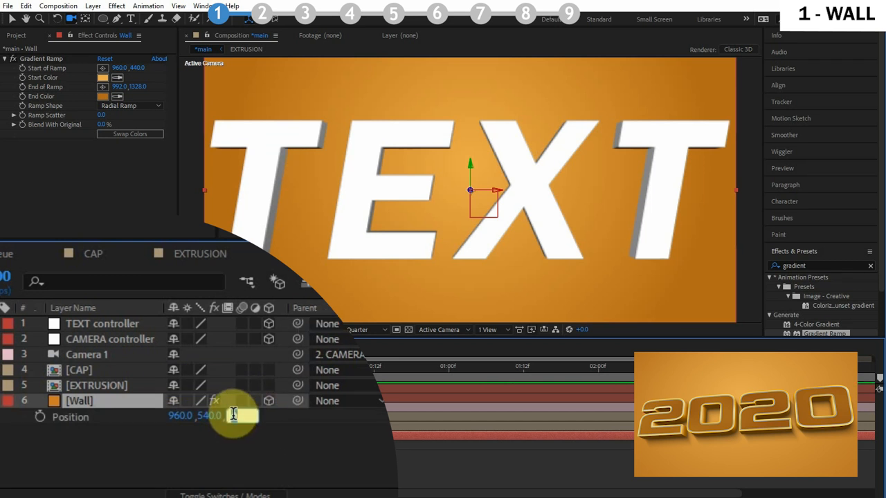
{"action": "type", "text": "100"}
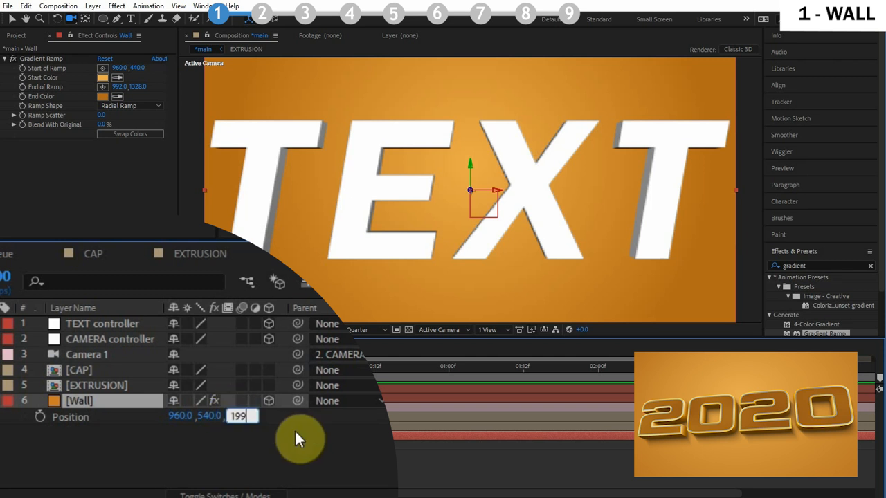
{"action": "left_click", "coordinate": [295, 429]}
{"action": "left_click_drag", "start_coordinate": [386, 175], "coordinate": [426, 200]}
{"action": "key", "text": "ctrl+z"}
Set the Wall layer's Scale to about 182, 133, 133 percent
{"action": "left_click", "coordinate": [120, 403]}
{"action": "key", "text": "s"}
{"action": "left_click_drag", "start_coordinate": [220, 417], "coordinate": [328, 178]}
{"action": "left_click", "coordinate": [172, 417]}
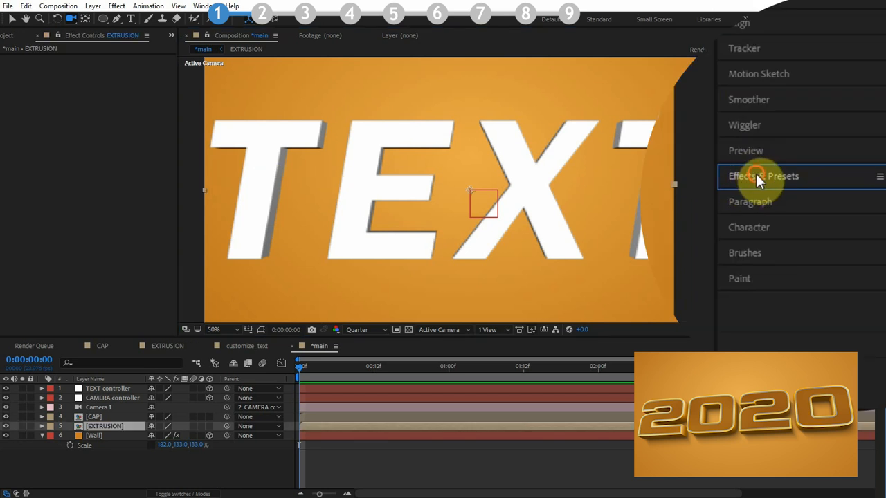
Apply the Tritone effect from Effects & Presets to the EXTRUSION layer
{"action": "left_click", "coordinate": [755, 174]}
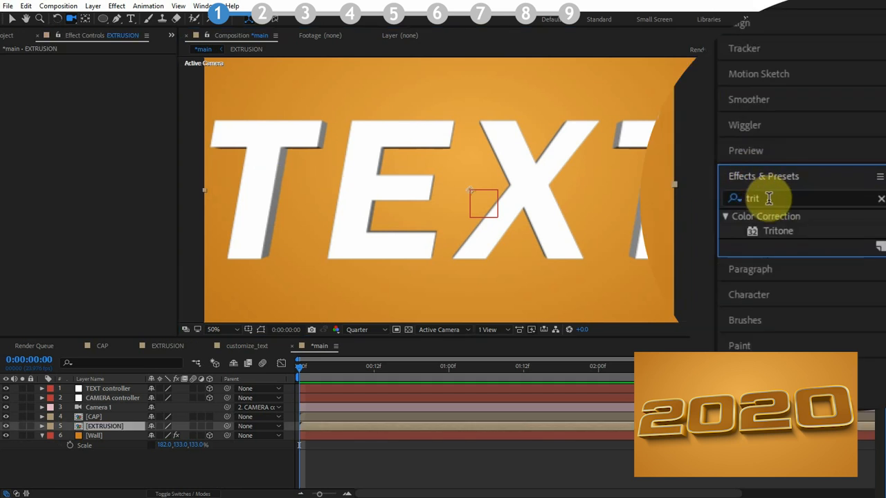
{"action": "left_click_drag", "start_coordinate": [789, 232], "coordinate": [103, 427]}
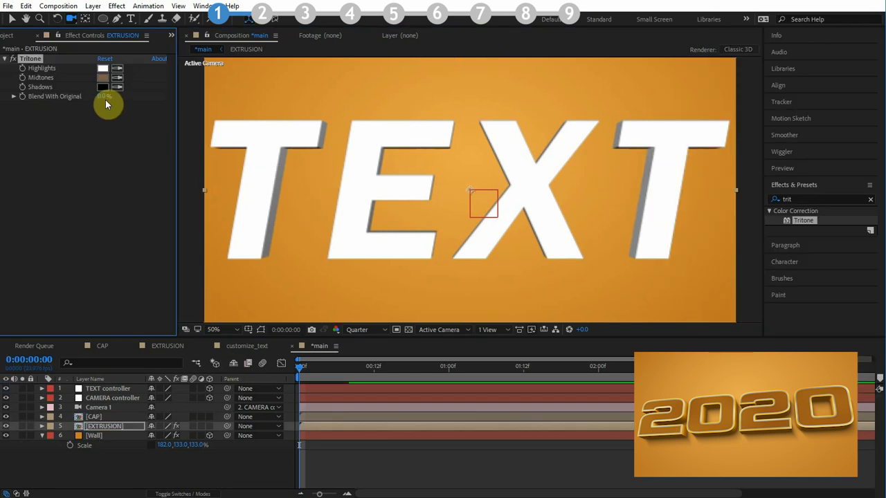
Set the Tritone Midtones color to a darker orange sampled from the background
{"action": "left_click", "coordinate": [117, 78]}
{"action": "left_click", "coordinate": [254, 95]}
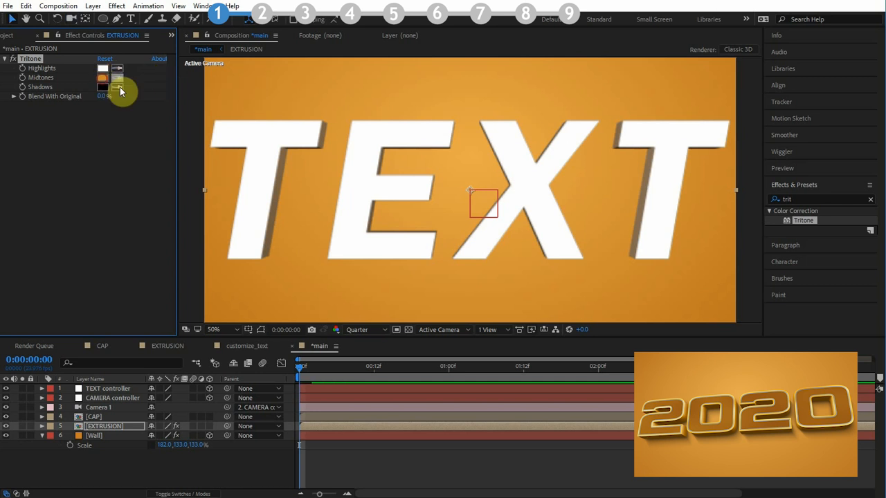
{"action": "left_click", "coordinate": [102, 78]}
{"action": "mouse_move", "coordinate": [197, 198]}
{"action": "left_mouse_down"}
{"action": "mouse_move", "coordinate": [215, 215]}
{"action": "mouse_move", "coordinate": [214, 206]}
{"action": "left_mouse_up"}
{"action": "left_click", "coordinate": [325, 173]}
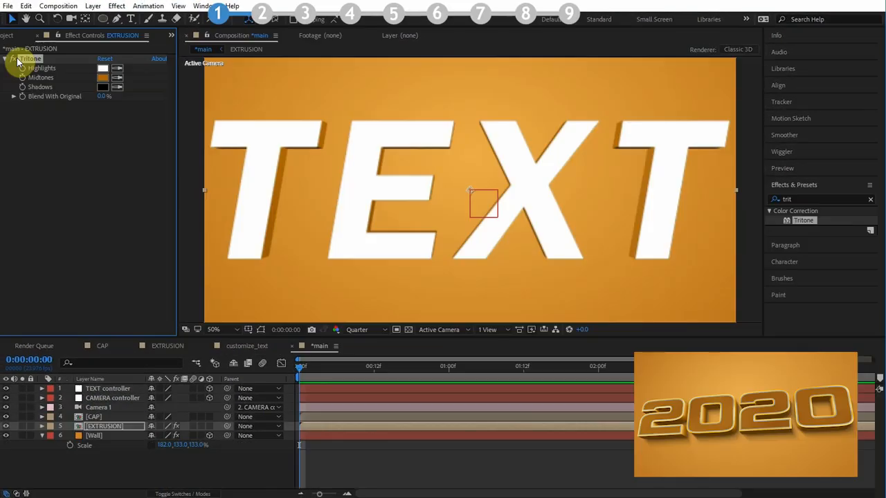
Toggle solo on the EXTRUSION and CAP layers to inspect each one on its own
{"action": "left_click", "coordinate": [22, 427]}
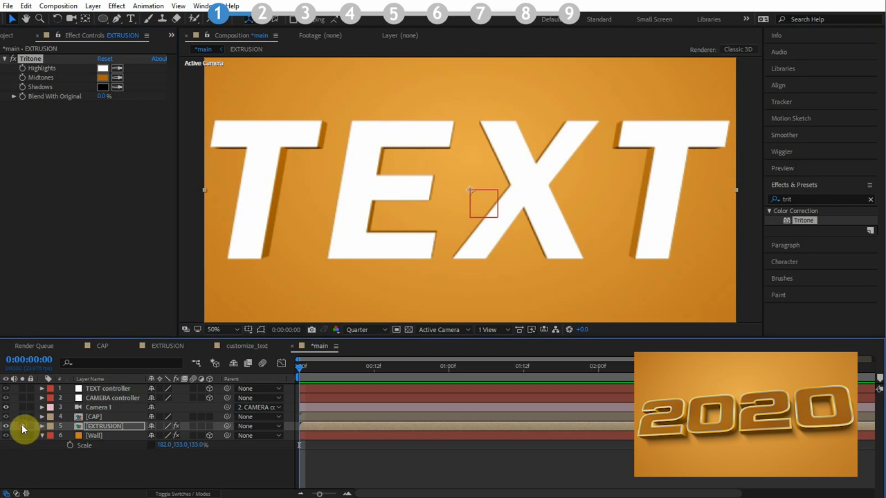
{"action": "left_click", "coordinate": [22, 426]}
{"action": "left_click", "coordinate": [22, 426]}
{"action": "left_click", "coordinate": [22, 416]}
{"action": "left_click", "coordinate": [39, 416]}
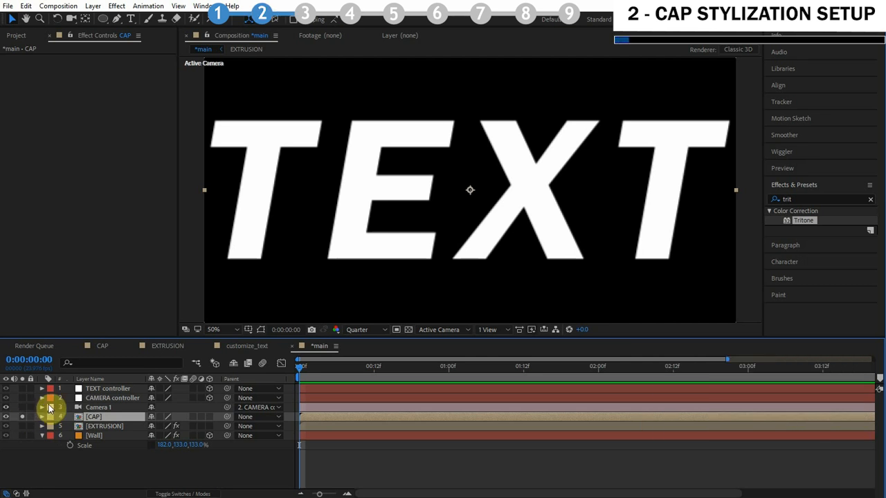
{"action": "left_click", "coordinate": [23, 417]}
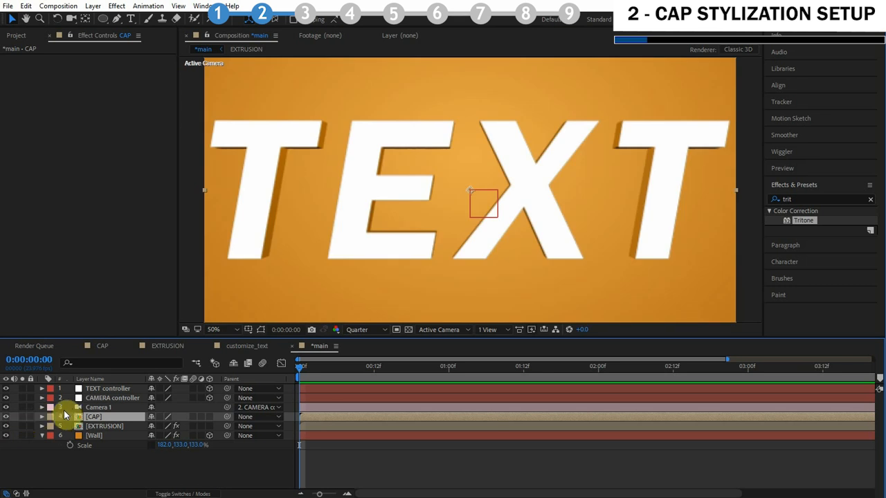
Open the CAP composition and switch its view to Custom View 1
{"action": "double_click", "coordinate": [103, 416]}
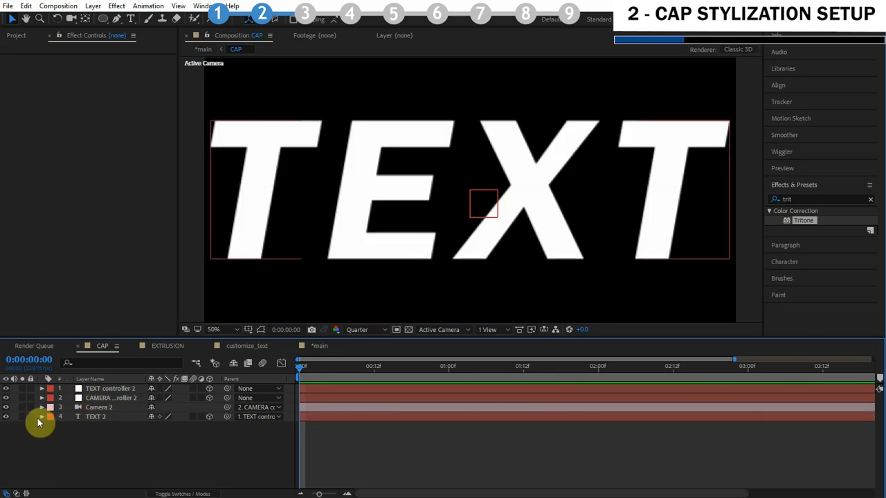
{"action": "left_click", "coordinate": [442, 330]}
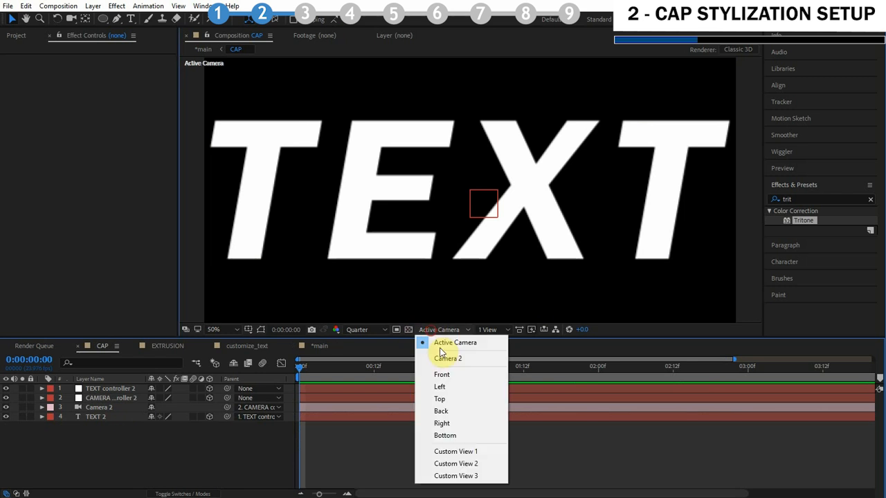
{"action": "left_click", "coordinate": [467, 458]}
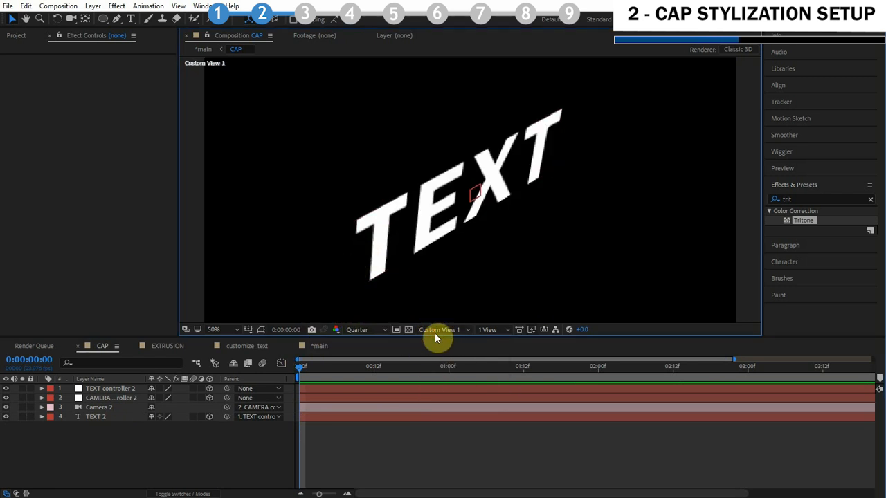
Pre-compose the TEXT 2 layer as STYLIZATION and parent it to TEXT controller 2
{"action": "left_click", "coordinate": [199, 419]}
{"action": "left_click", "coordinate": [209, 417]}
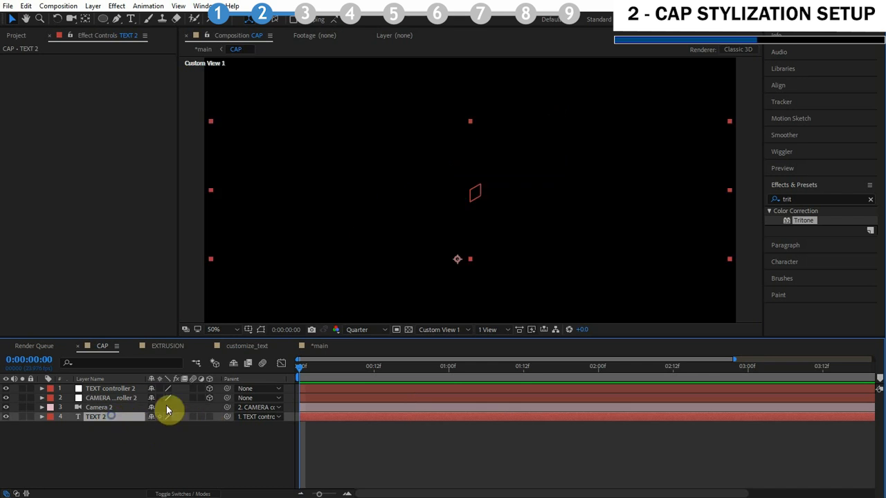
{"action": "right_click", "coordinate": [111, 417]}
{"action": "left_click", "coordinate": [168, 497]}
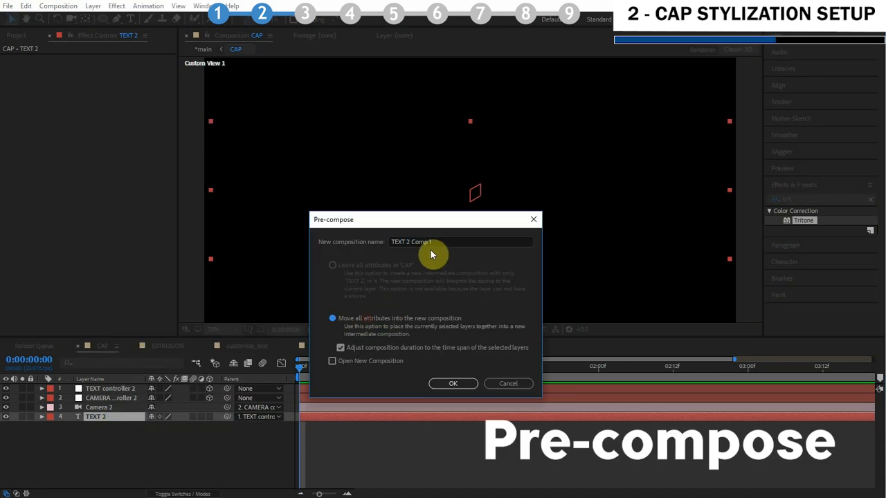
{"action": "type", "text": "STYLIZATION"}
{"action": "key", "text": "Return"}
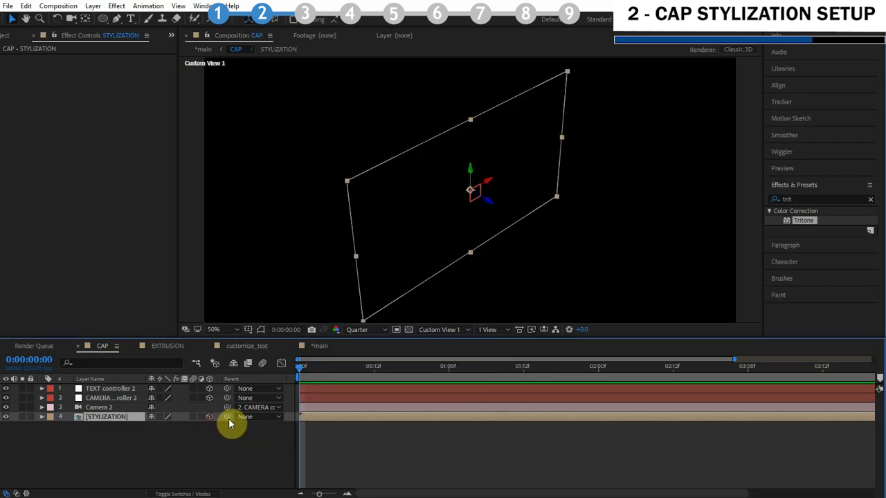
{"action": "left_click_drag", "start_coordinate": [227, 416], "coordinate": [109, 389]}
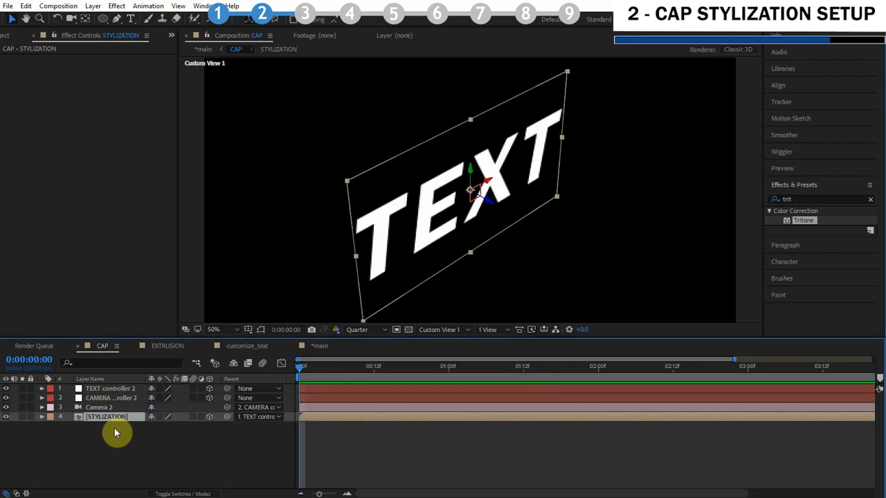
Open the STYLIZATION composition and add the old paper texture image beneath the text layer
{"action": "double_click", "coordinate": [110, 416]}
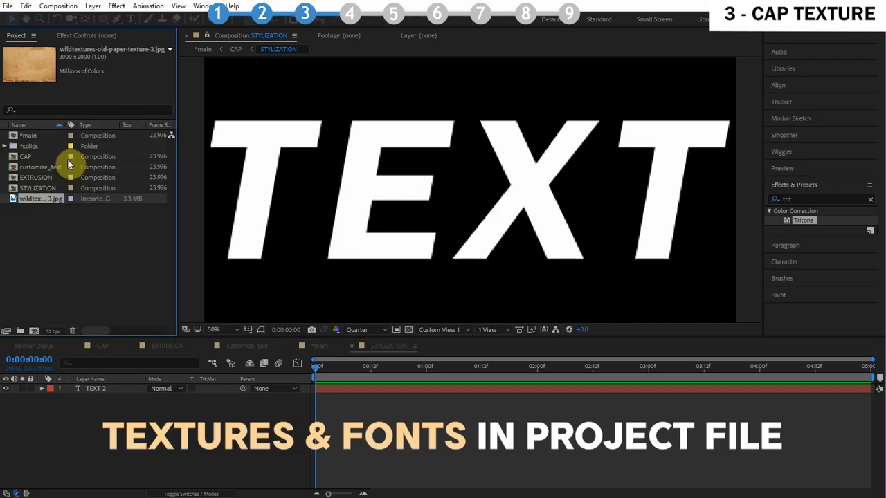
{"action": "left_click_drag", "start_coordinate": [52, 230], "coordinate": [94, 392]}
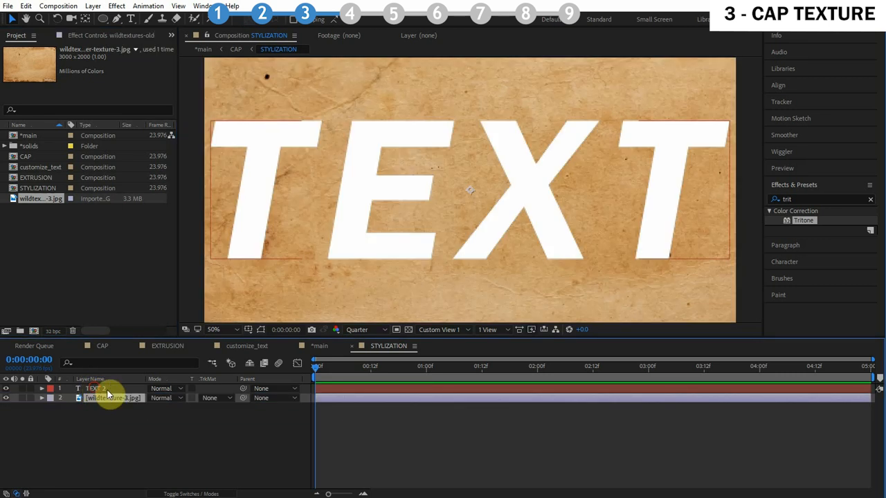
Set the TEXT 2 layer's blending mode to Stencil Alpha
{"action": "left_click", "coordinate": [95, 389]}
{"action": "left_click", "coordinate": [159, 388]}
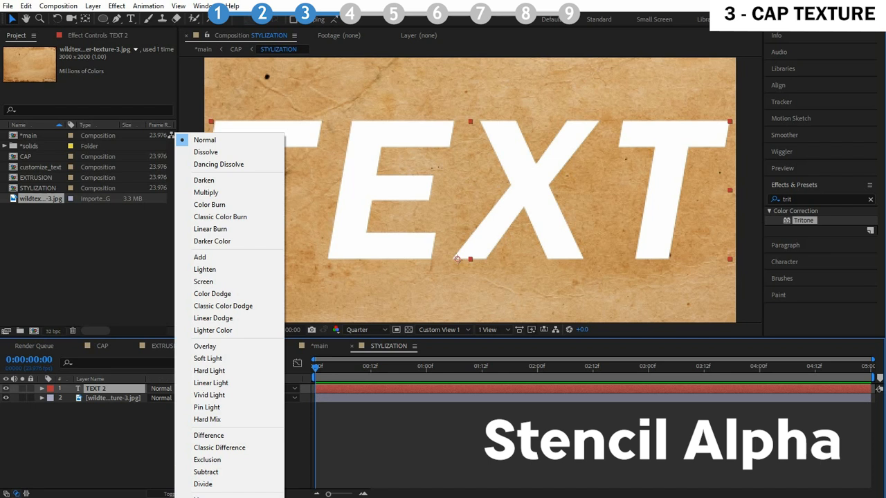
{"action": "left_click", "coordinate": [214, 496]}
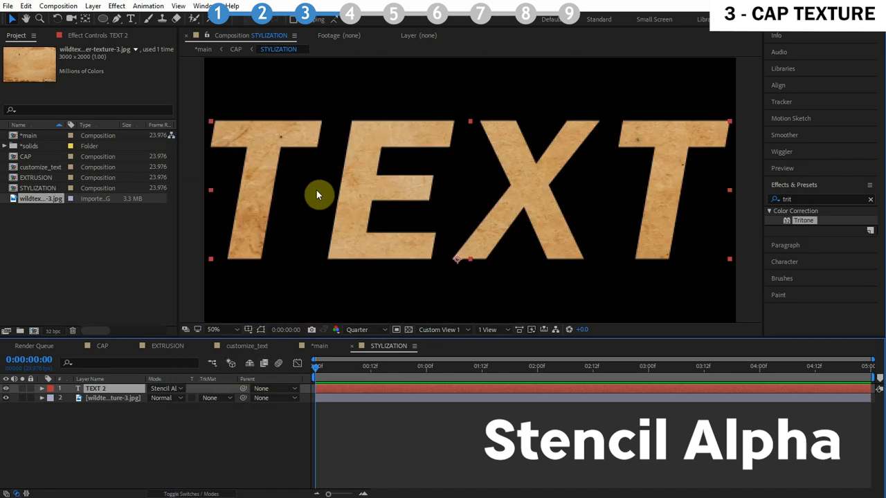
{"action": "left_click", "coordinate": [121, 400]}
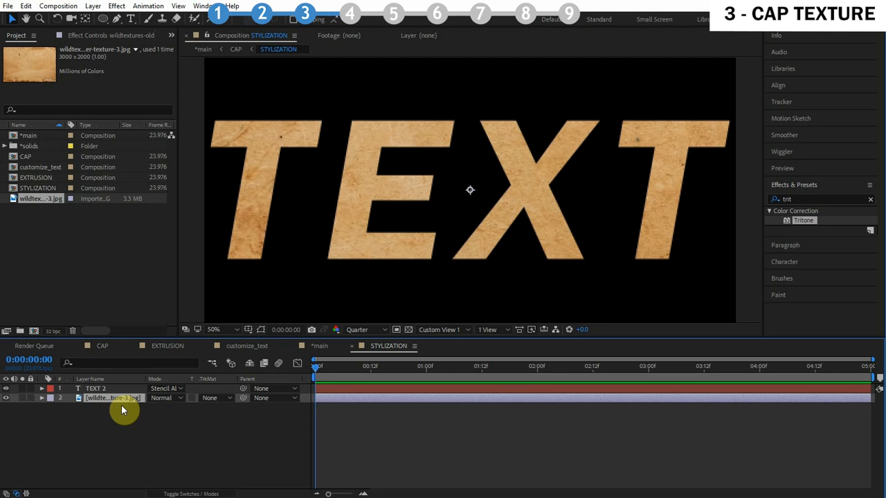
{"action": "left_click", "coordinate": [95, 389]}
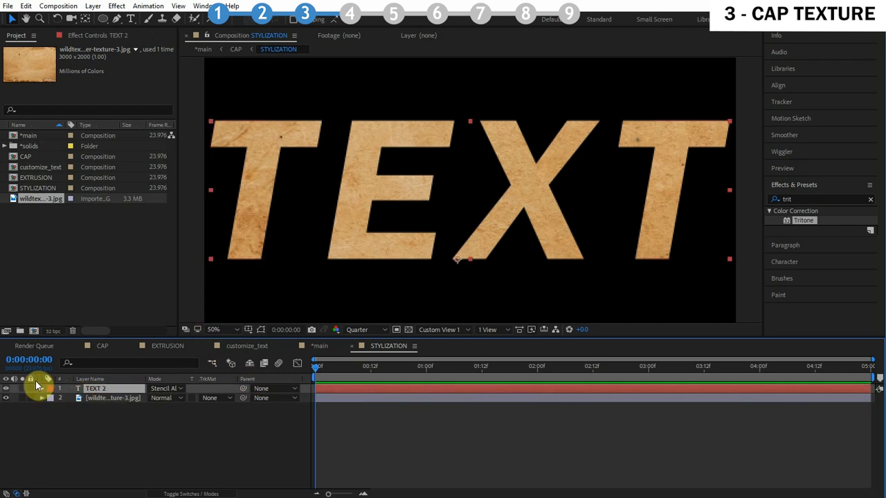
{"action": "left_click", "coordinate": [169, 388]}
{"action": "left_click", "coordinate": [123, 384]}
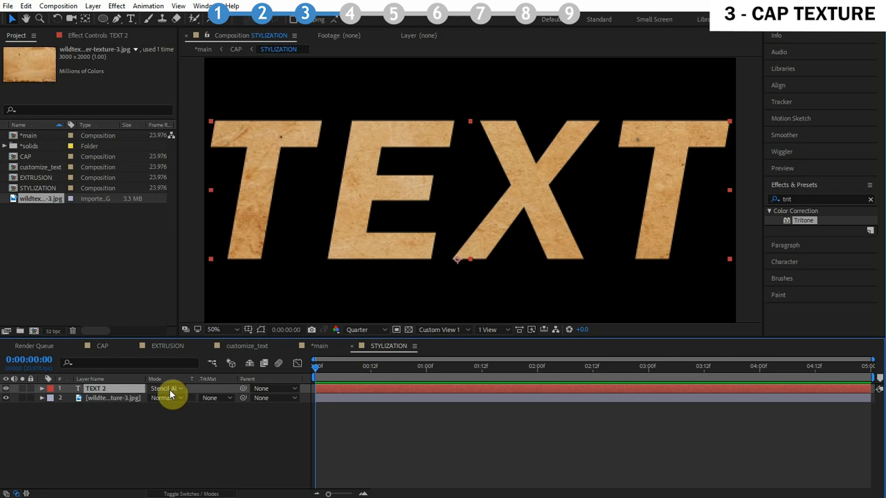
Add a deep orange solid layer directly above the texture layer
{"action": "left_click", "coordinate": [108, 397]}
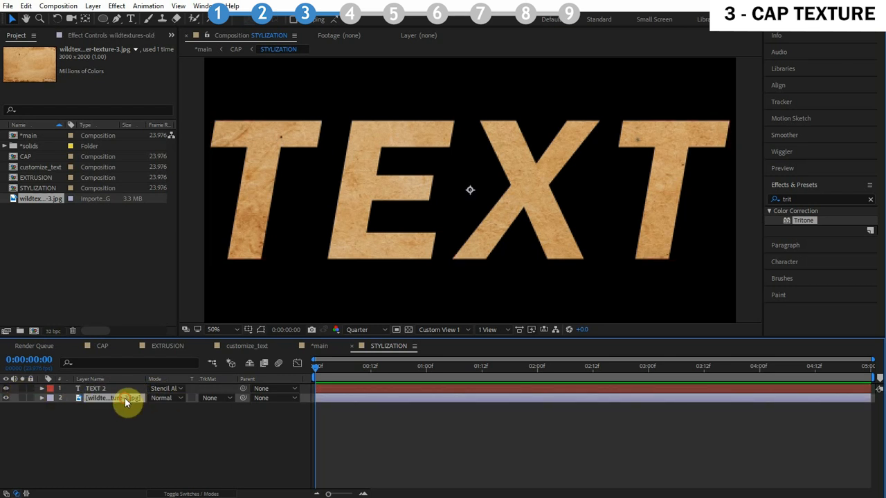
{"action": "key", "text": "ctrl+y"}
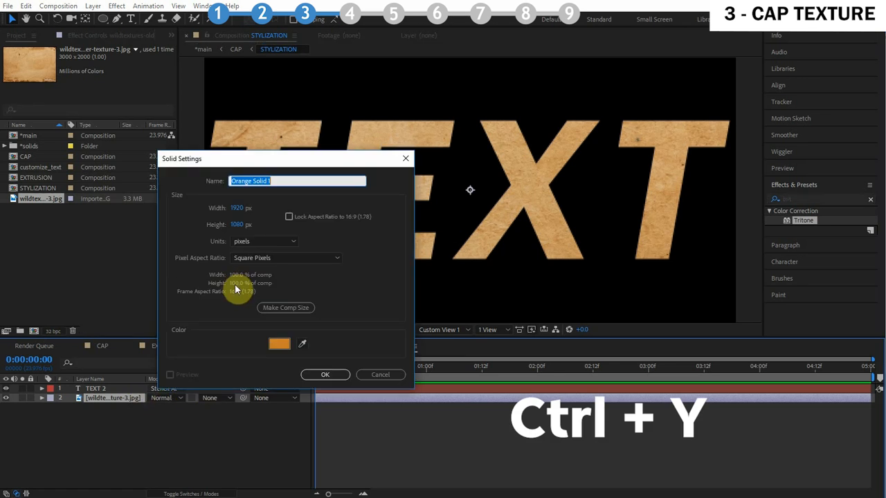
{"action": "left_click", "coordinate": [280, 344]}
{"action": "left_click_drag", "start_coordinate": [205, 200], "coordinate": [211, 220]}
{"action": "key", "text": "Return"}
{"action": "key", "text": "Return"}
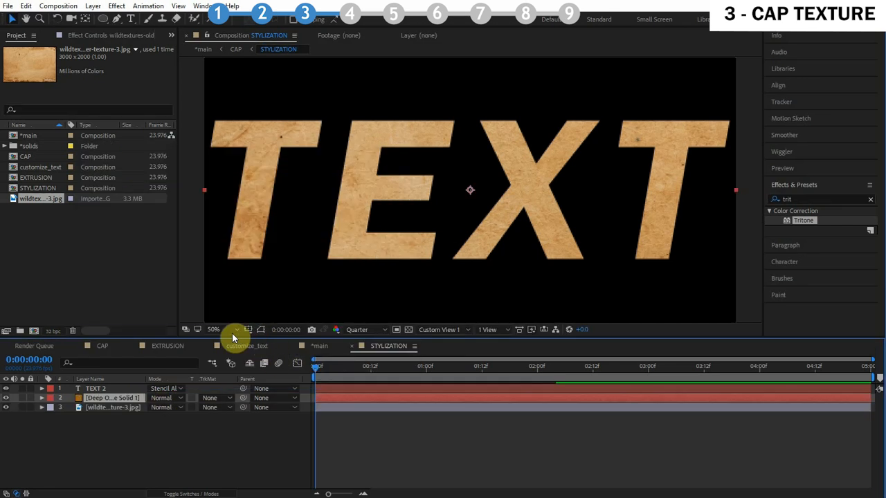
Switch between the main and STYLIZATION compositions to compare the cap's appearance
{"action": "left_click", "coordinate": [206, 50]}
{"action": "left_click", "coordinate": [285, 50]}
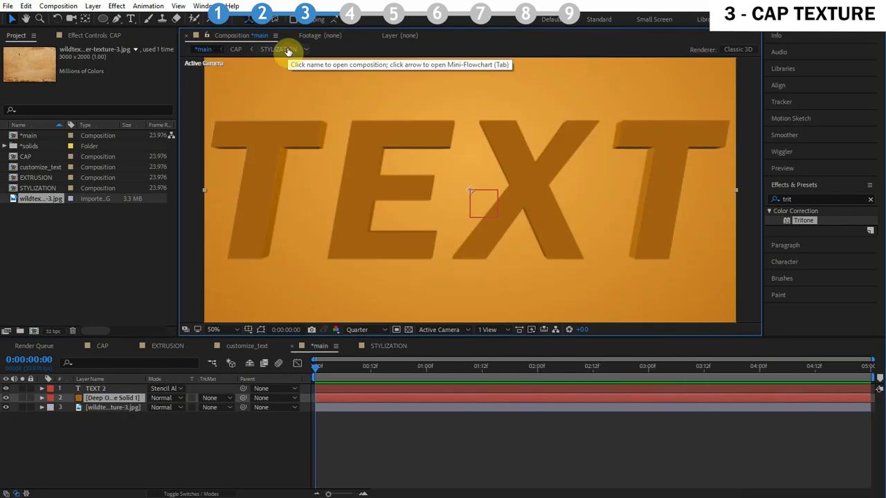
{"action": "left_click", "coordinate": [204, 50]}
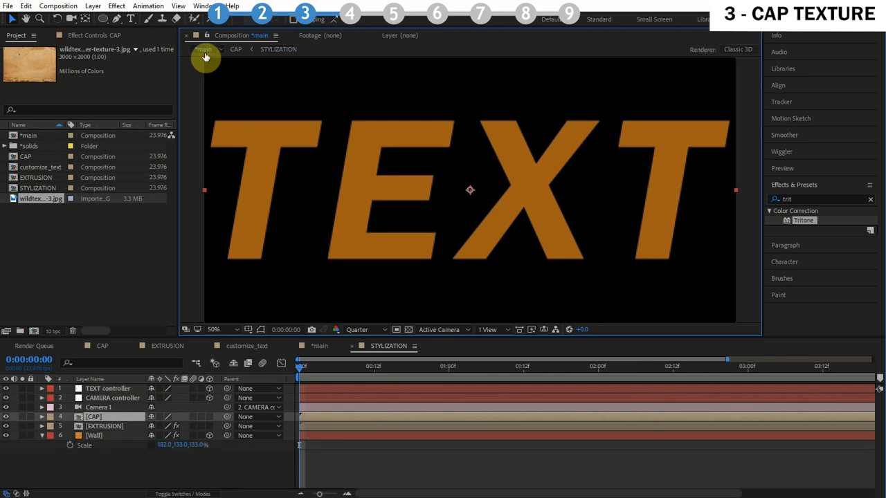
{"action": "left_click", "coordinate": [291, 49]}
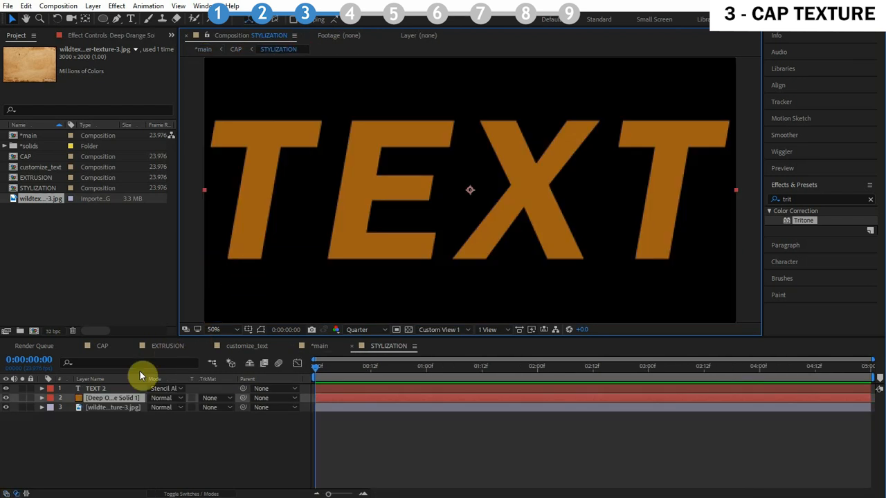
Apply the Fractal Noise effect to the Deep Orange solid layer
{"action": "left_click", "coordinate": [109, 397]}
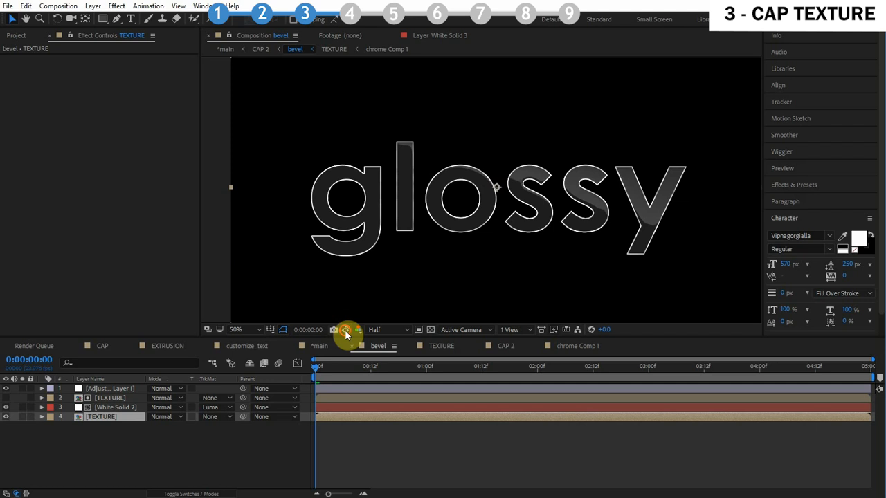
{"action": "left_click", "coordinate": [346, 332]}
{"action": "left_click", "coordinate": [346, 332]}
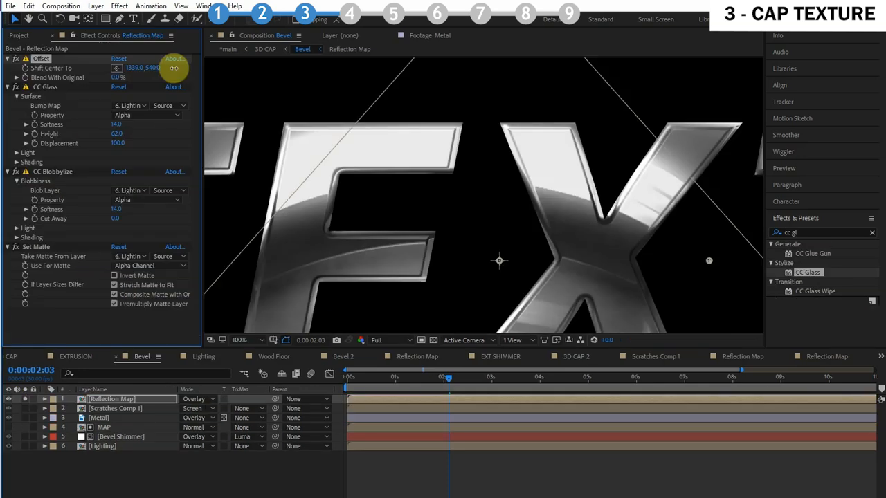
{"action": "left_click_drag", "start_coordinate": [173, 65], "coordinate": [156, 67]}
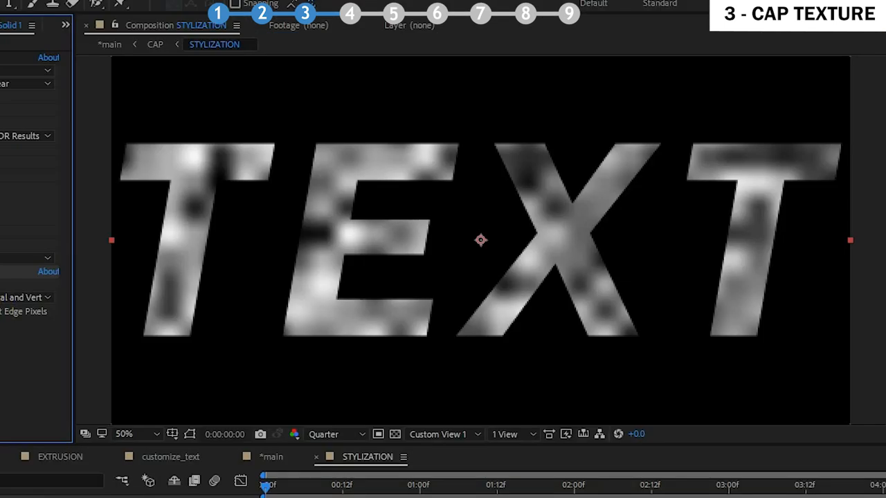
{"action": "left_click_drag", "start_coordinate": [56, 270], "coordinate": [134, 263]}
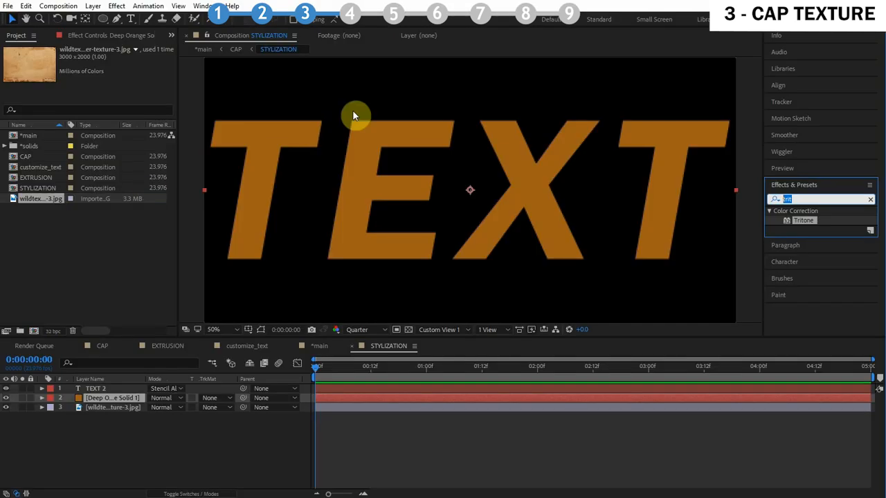
{"action": "type", "text": "frac"}
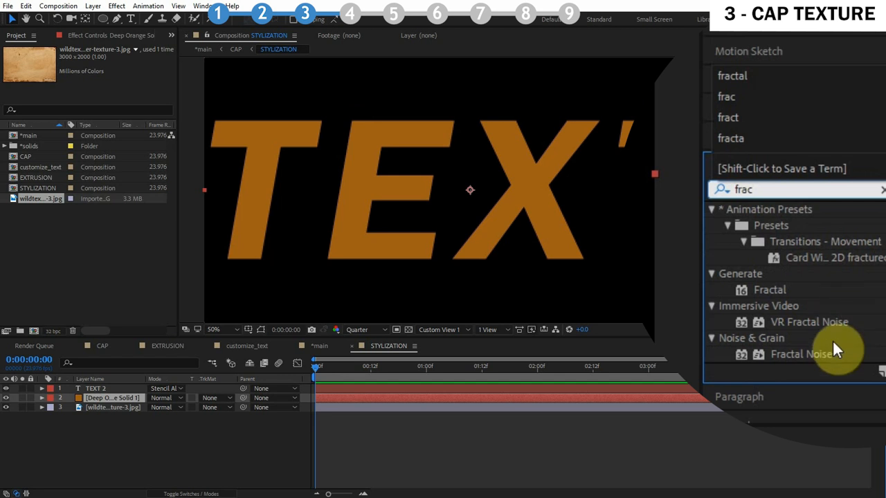
{"action": "left_click", "coordinate": [812, 353]}
{"action": "left_click_drag", "start_coordinate": [812, 352], "coordinate": [287, 267]}
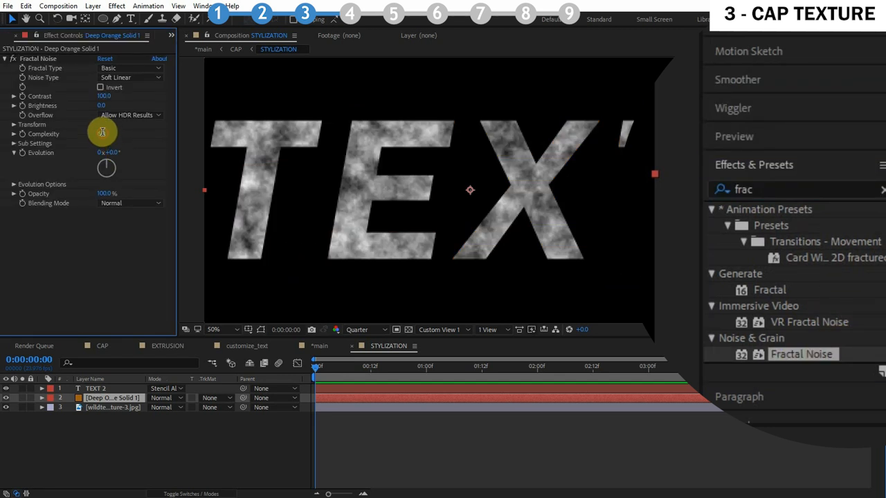
Add Fast Blur (Legacy) to the solid, enable Repeat Edge Pixels, and set Blurriness to 245
{"action": "left_click", "coordinate": [830, 188]}
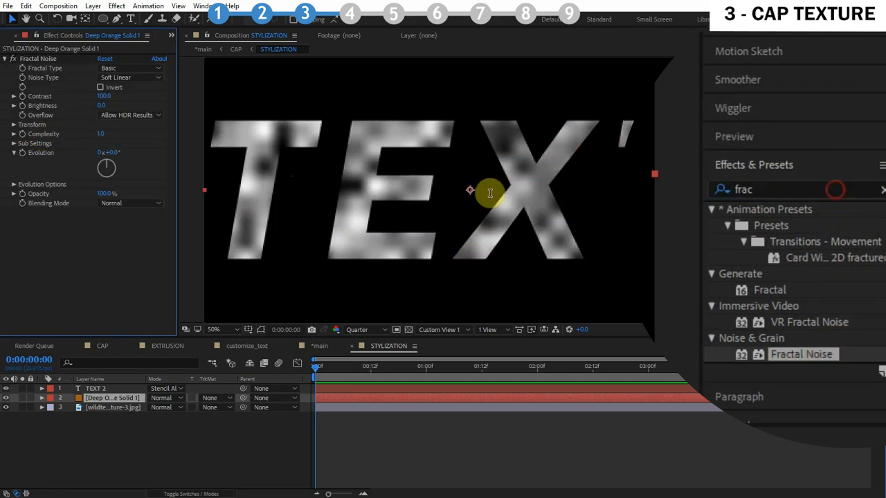
{"action": "type", "text": "fast"}
{"action": "left_click_drag", "start_coordinate": [795, 354], "coordinate": [111, 242]}
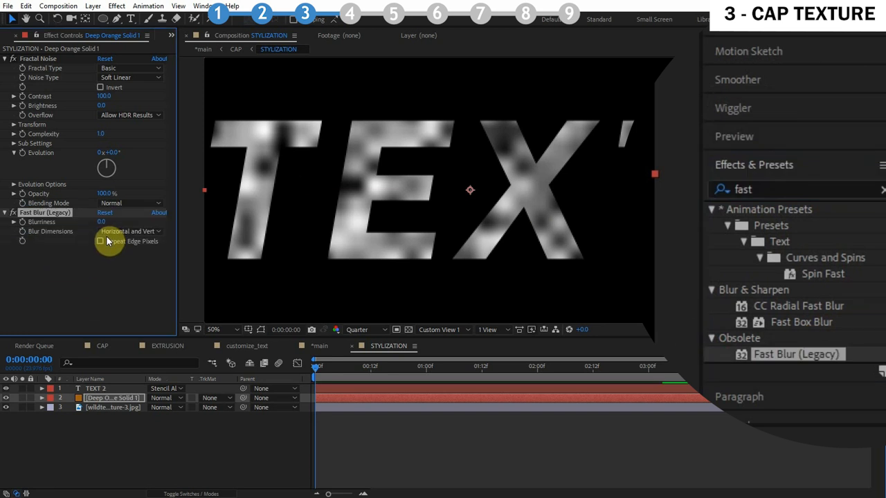
{"action": "left_click", "coordinate": [113, 242]}
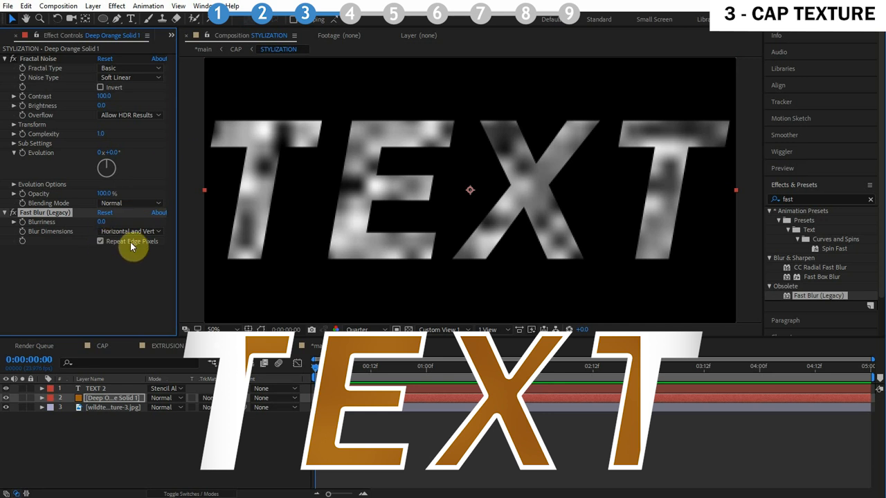
{"action": "left_click_drag", "start_coordinate": [102, 221], "coordinate": [228, 208]}
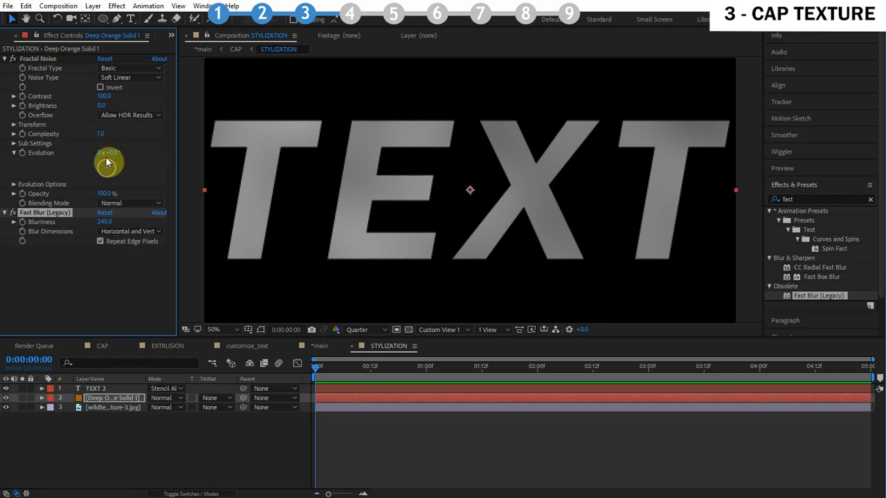
Set the Fractal Noise blending mode to Overlay and adjust its contrast
{"action": "left_click", "coordinate": [124, 202]}
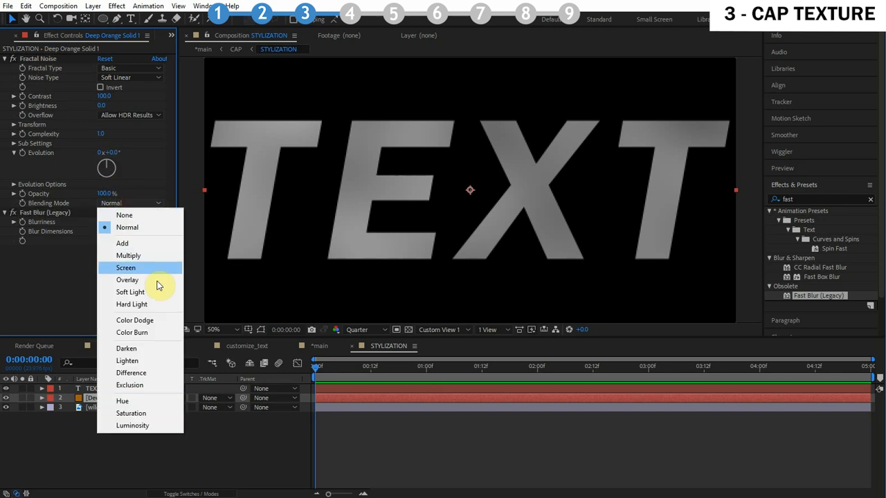
{"action": "left_click", "coordinate": [144, 282]}
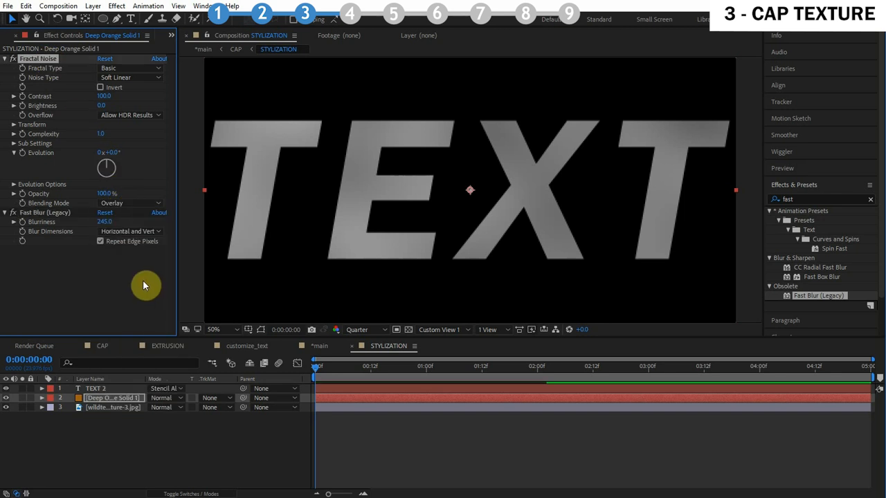
{"action": "left_click", "coordinate": [13, 60]}
{"action": "left_click", "coordinate": [13, 59]}
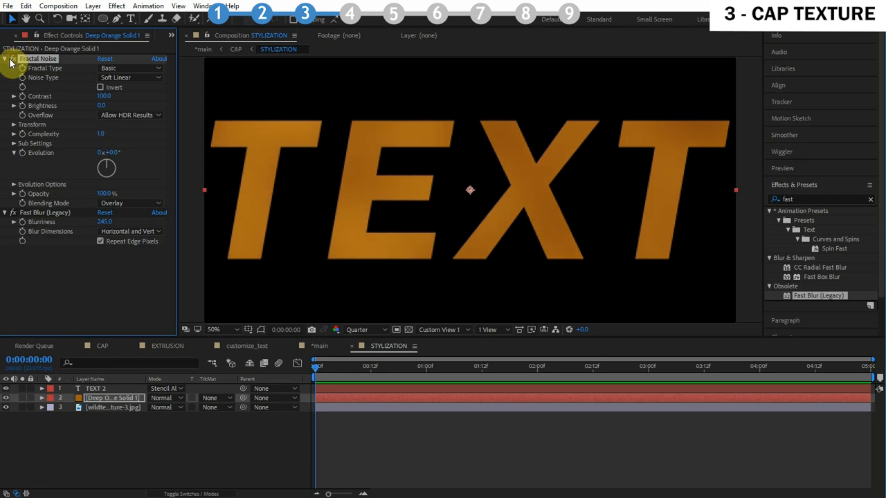
{"action": "left_click_drag", "start_coordinate": [104, 97], "coordinate": [85, 101]}
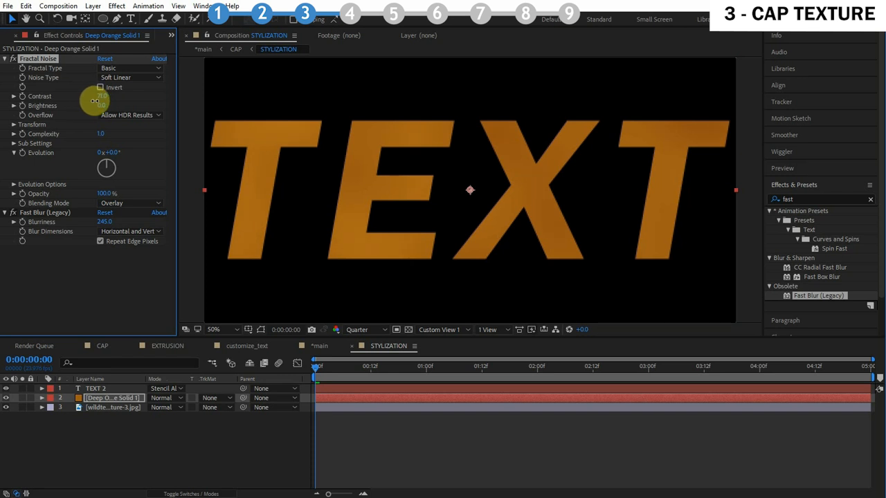
Open the STYLIZATION composition through the main and CAP compositions and delete the paper texture layer
{"action": "left_click", "coordinate": [203, 49]}
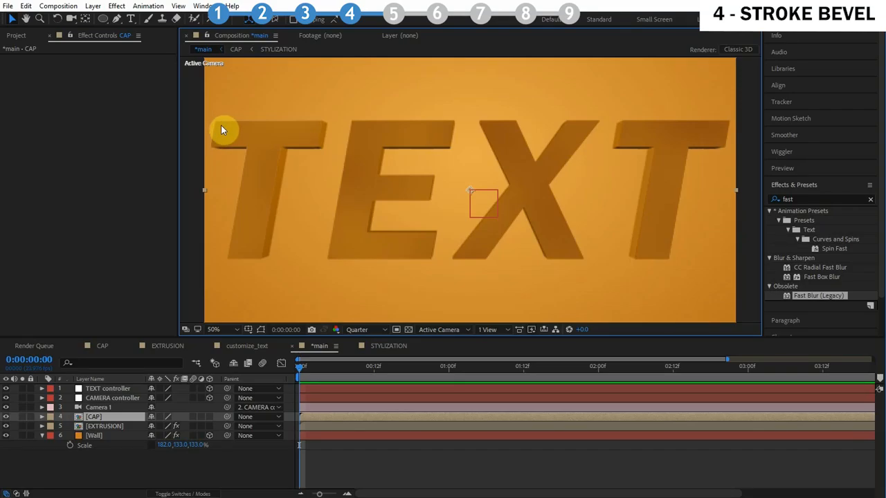
{"action": "double_click", "coordinate": [108, 418]}
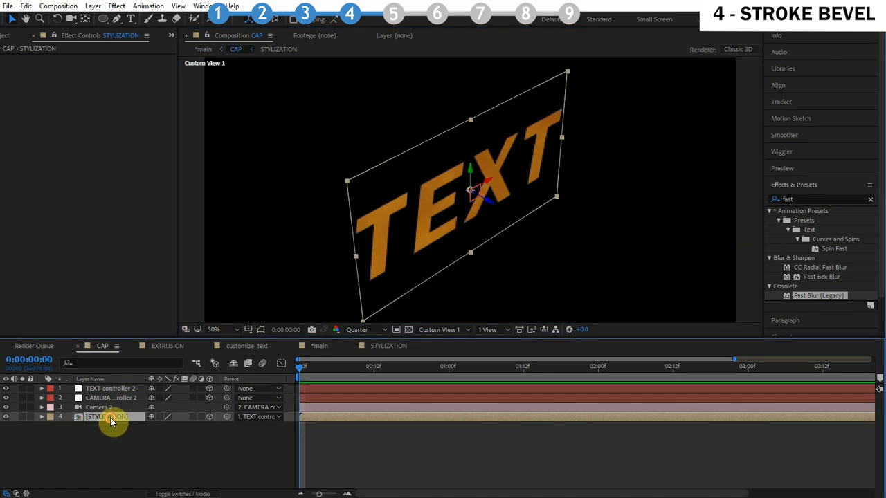
{"action": "double_click", "coordinate": [110, 417]}
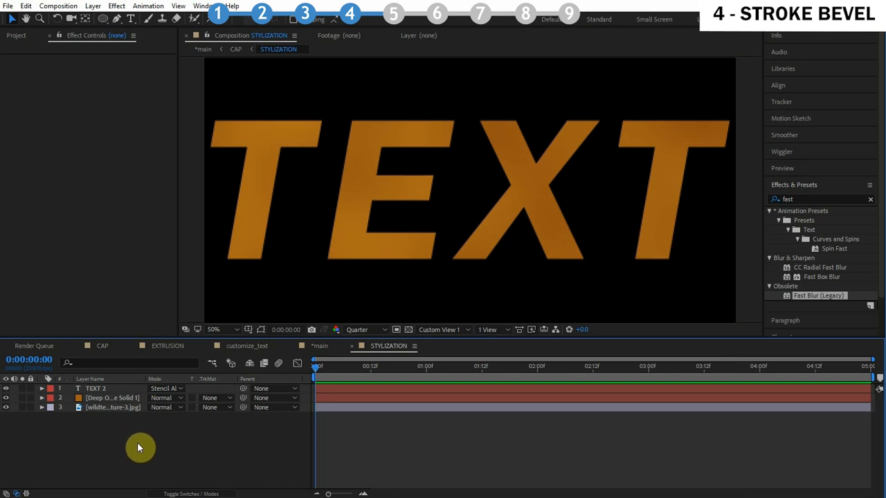
{"action": "left_click", "coordinate": [100, 408]}
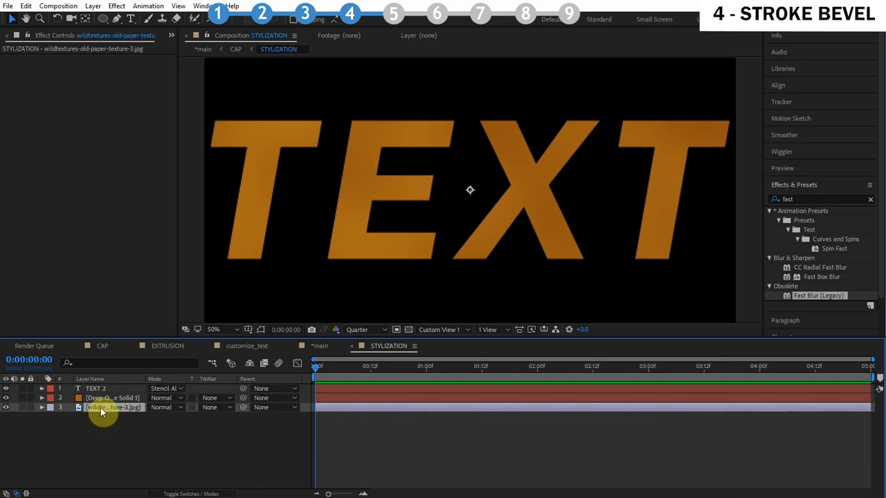
{"action": "key", "text": "Delete"}
Pre-compose the TEXT 2 and Deep Orange solid layers into a composition named TEXTURE
{"action": "left_click", "coordinate": [104, 389]}
{"action": "left_click", "coordinate": [105, 397], "text": "shift"}
{"action": "right_click", "coordinate": [114, 389]}
{"action": "left_click", "coordinate": [214, 387]}
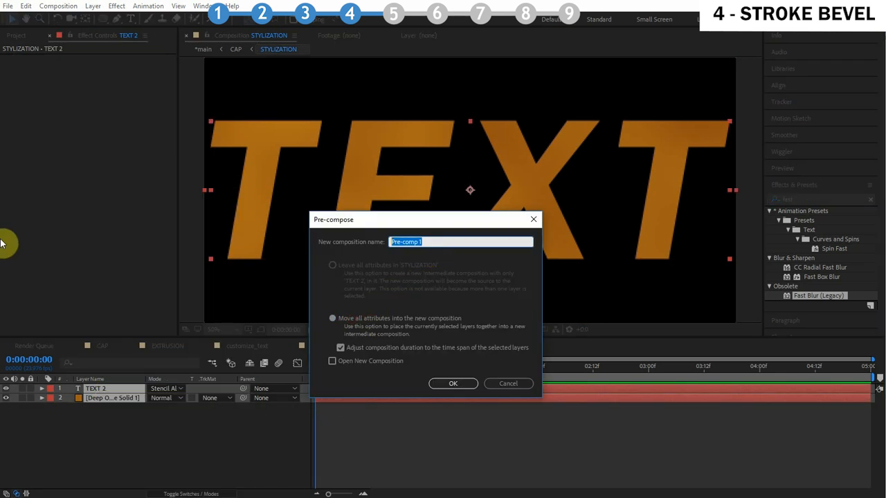
{"action": "type", "text": "TEXTURE"}
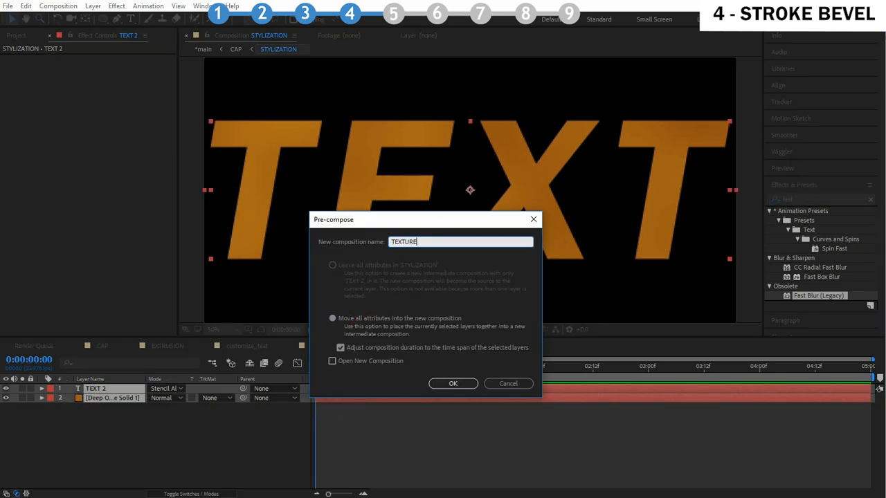
{"action": "key", "text": "Return"}
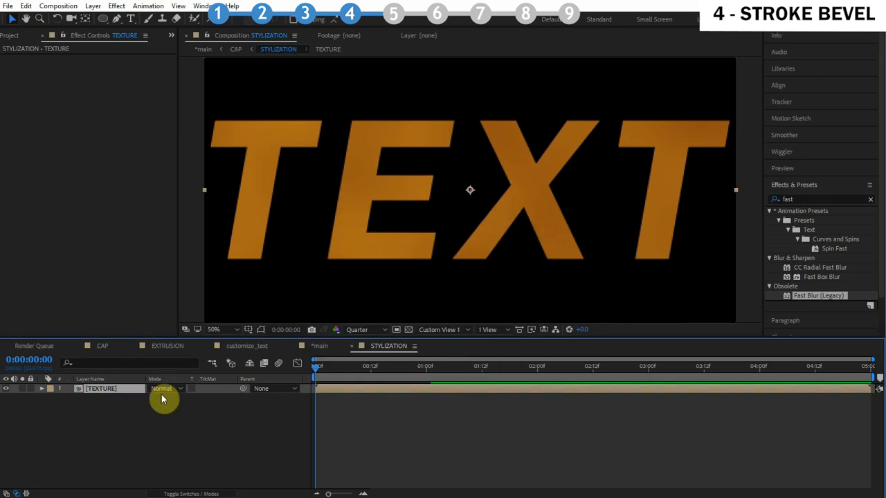
{"action": "left_click", "coordinate": [502, 400]}
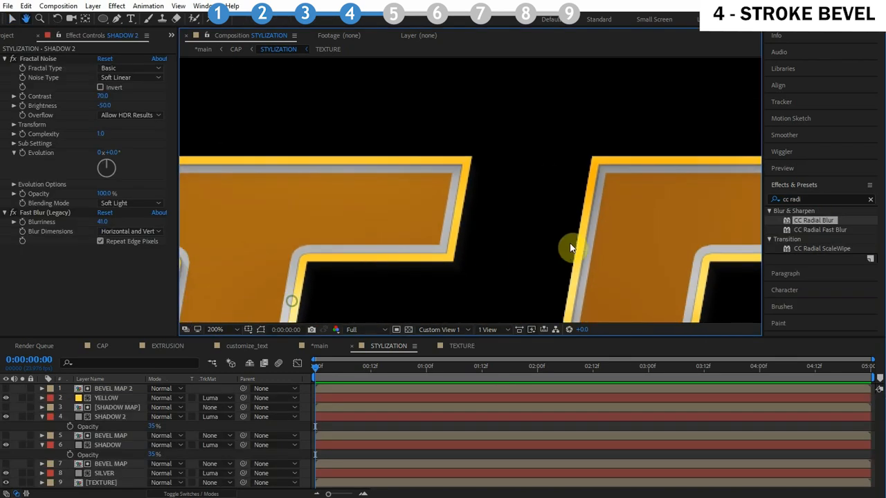
{"action": "left_click_drag", "start_coordinate": [569, 242], "coordinate": [671, 221]}
{"action": "left_click_drag", "start_coordinate": [366, 215], "coordinate": [506, 215]}
{"action": "scroll", "coordinate": [501, 225], "scroll_direction": "down", "scroll_amount": 2}
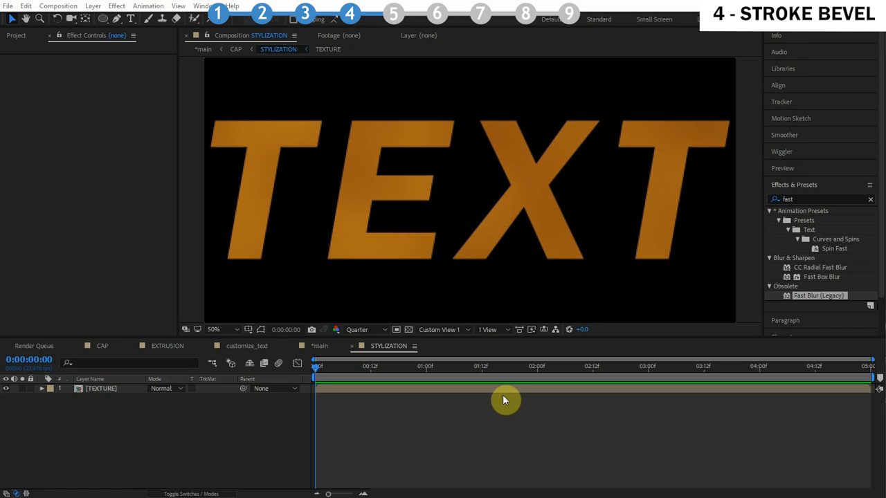
{"action": "right_click", "coordinate": [104, 389]}
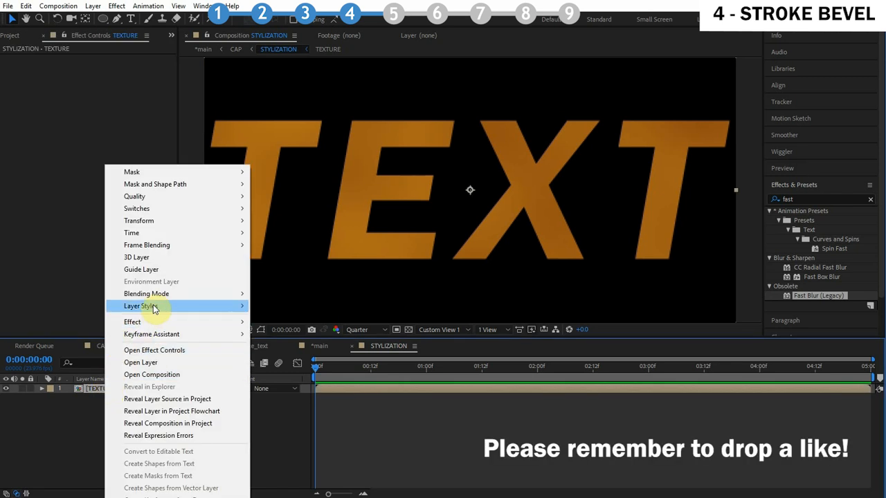
{"action": "mouse_move", "coordinate": [153, 307]}
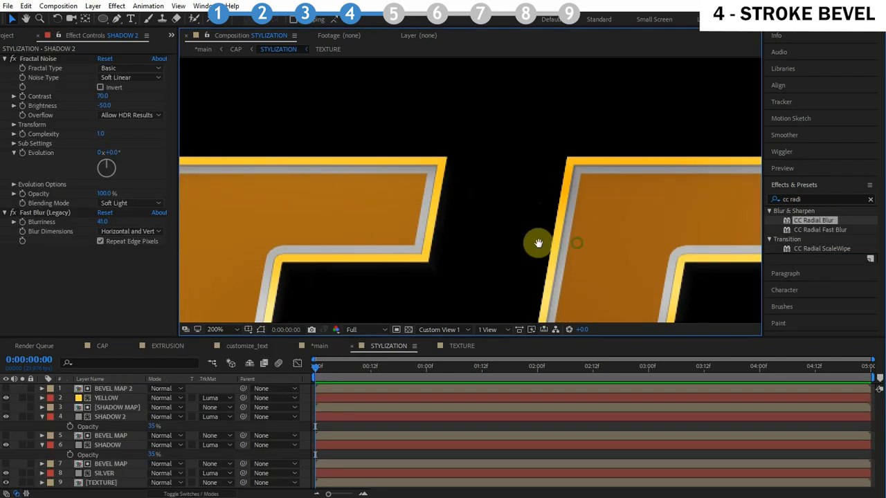
{"action": "mouse_move", "coordinate": [533, 242]}
{"action": "left_mouse_down"}
{"action": "mouse_move", "coordinate": [311, 231]}
{"action": "mouse_move", "coordinate": [602, 232]}
{"action": "mouse_move", "coordinate": [376, 219]}
{"action": "left_mouse_up"}
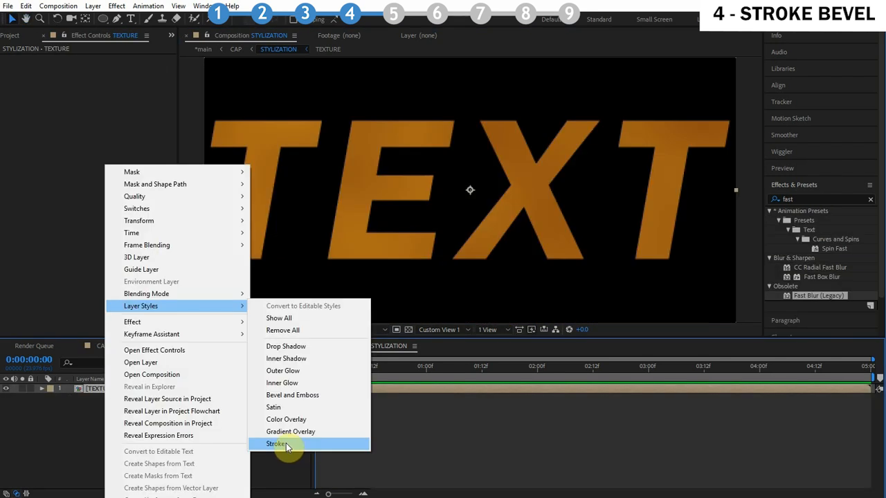
{"action": "left_click", "coordinate": [89, 390]}
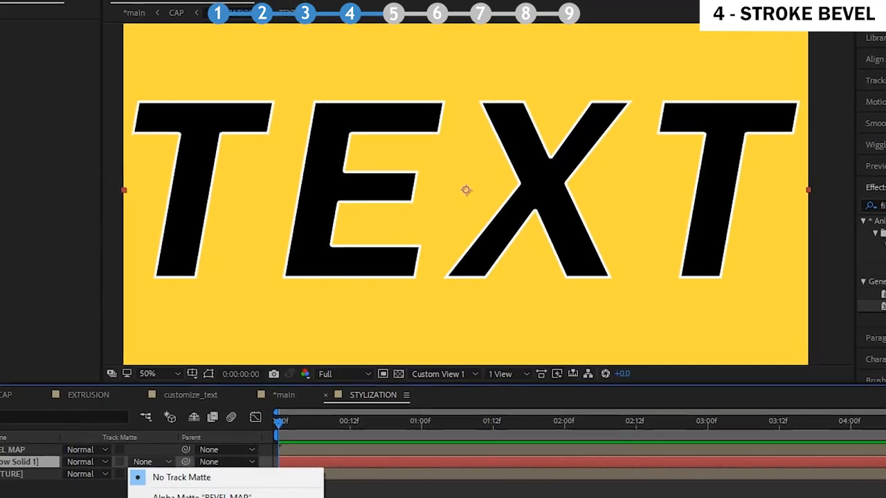
{"action": "left_click", "coordinate": [180, 488]}
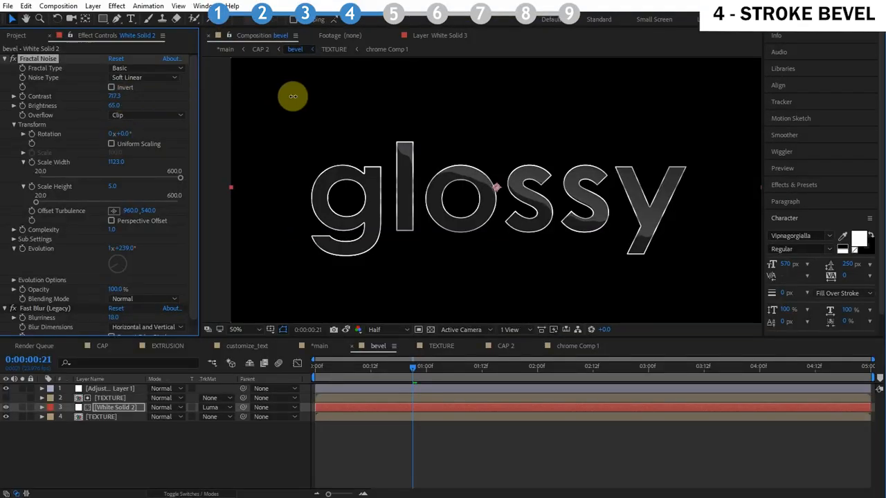
{"action": "mouse_move", "coordinate": [114, 97]}
{"action": "left_mouse_down"}
{"action": "mouse_move", "coordinate": [119, 88]}
{"action": "mouse_move", "coordinate": [115, 114]}
{"action": "left_mouse_up"}
{"action": "left_click_drag", "start_coordinate": [146, 210], "coordinate": [192, 206]}
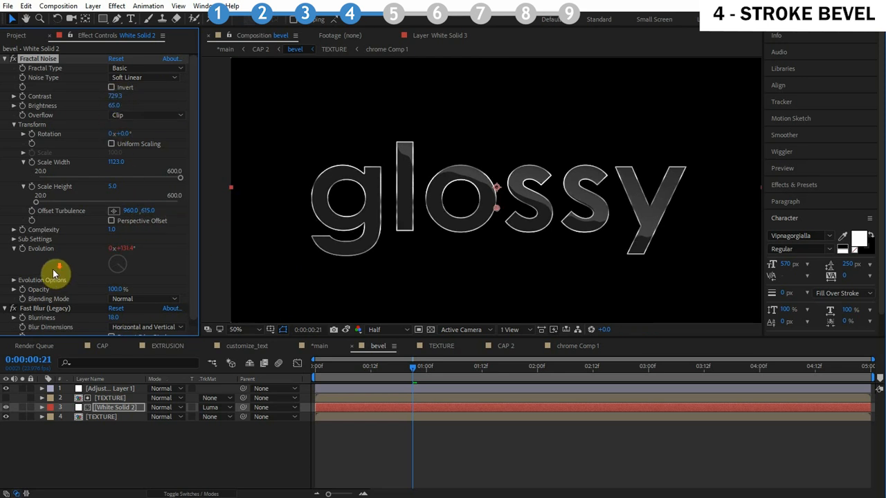
{"action": "scroll", "coordinate": [53, 270], "scroll_direction": "down", "scroll_amount": 1}
{"action": "left_click_drag", "start_coordinate": [115, 312], "coordinate": [135, 317]}
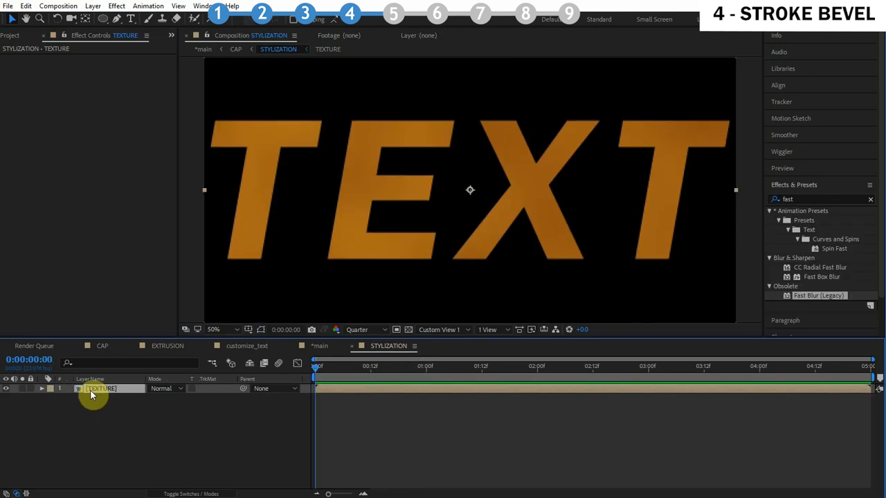
Duplicate the TEXTURE layer and rename the copy BEVEL MAP
{"action": "key", "text": "ctrl+d"}
{"action": "key", "text": "Return"}
{"action": "type", "text": "BEVEL MAP"}
{"action": "left_click", "coordinate": [127, 421]}
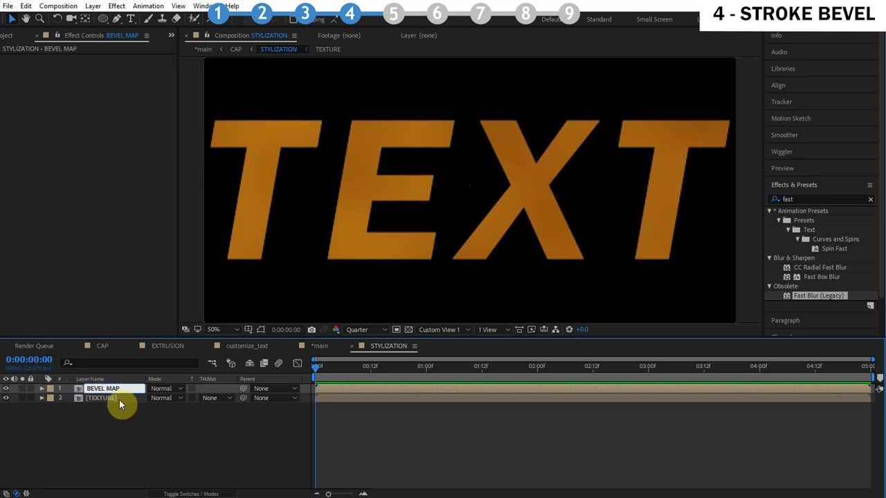
Add a Stroke layer style to the BEVEL MAP layer
{"action": "left_click", "coordinate": [118, 388]}
{"action": "right_click", "coordinate": [119, 389]}
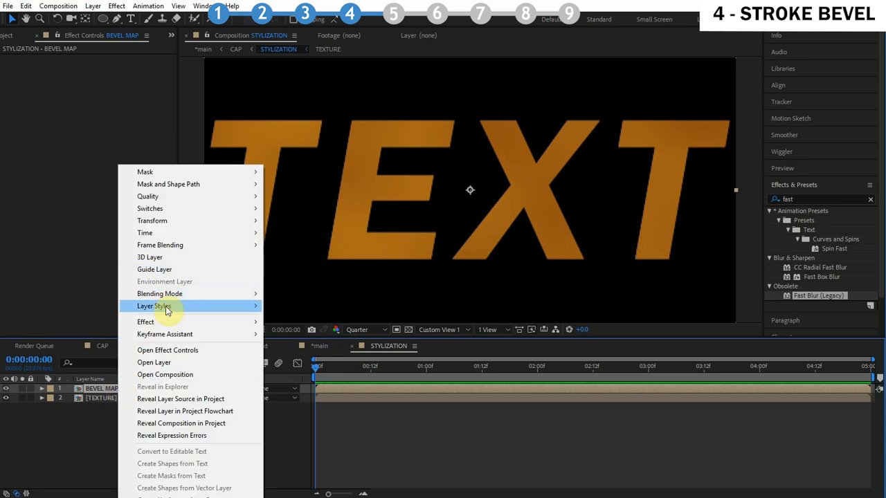
{"action": "mouse_move", "coordinate": [166, 309]}
{"action": "left_click", "coordinate": [306, 443]}
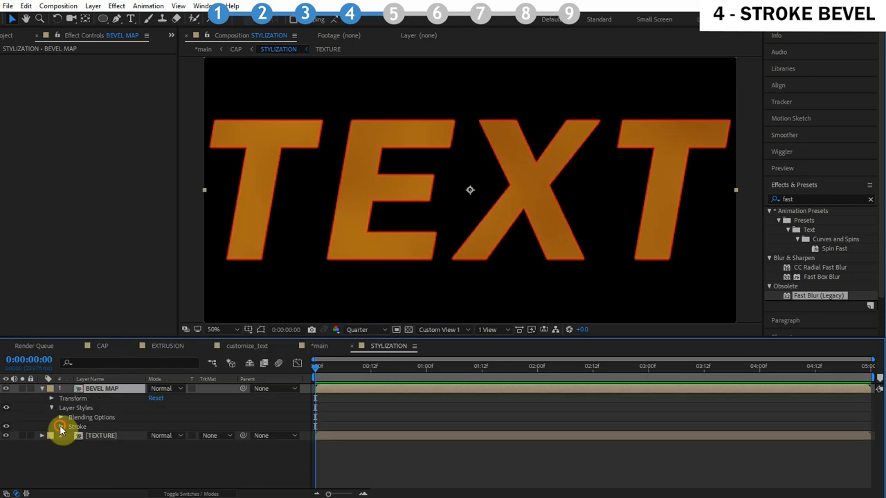
Set the BEVEL MAP stroke color to white and its position to Inside
{"action": "left_click", "coordinate": [61, 427]}
{"action": "left_click", "coordinate": [153, 445]}
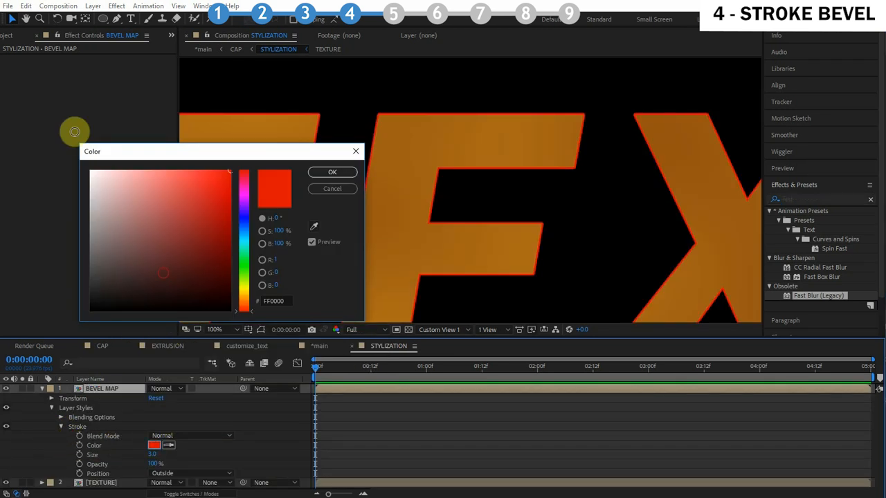
{"action": "left_click", "coordinate": [332, 172]}
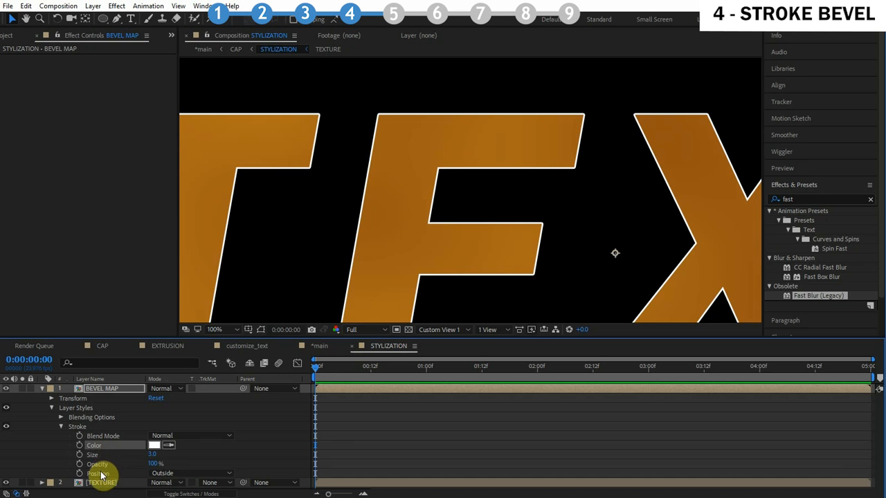
{"action": "left_click", "coordinate": [184, 474]}
{"action": "left_click", "coordinate": [169, 488]}
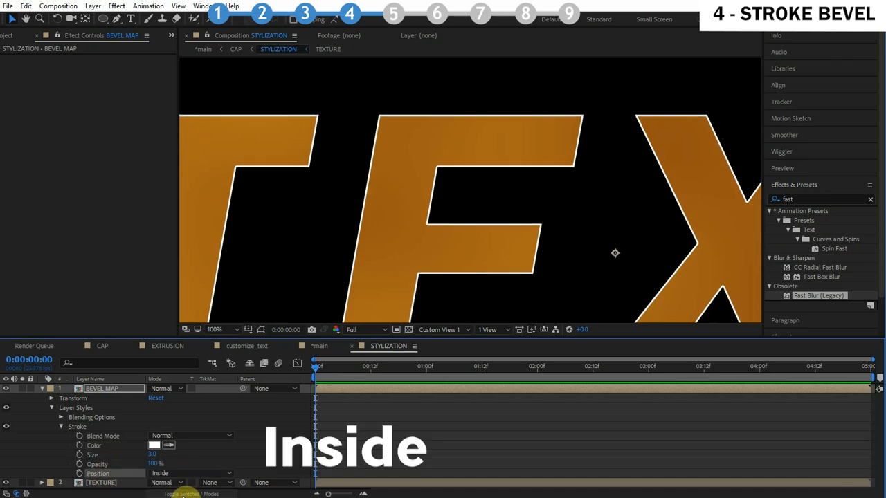
Set the BEVEL MAP stroke size to 7 and preview the result in the main composition
{"action": "left_click", "coordinate": [152, 454]}
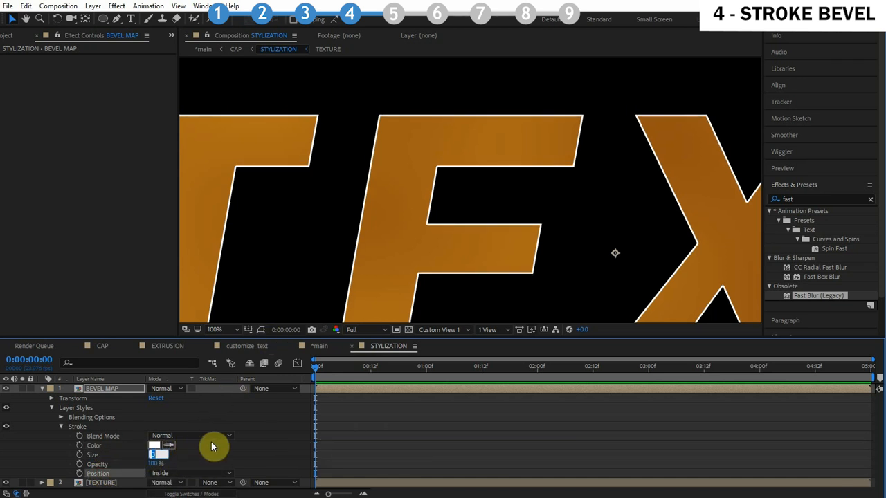
{"action": "left_click", "coordinate": [262, 455]}
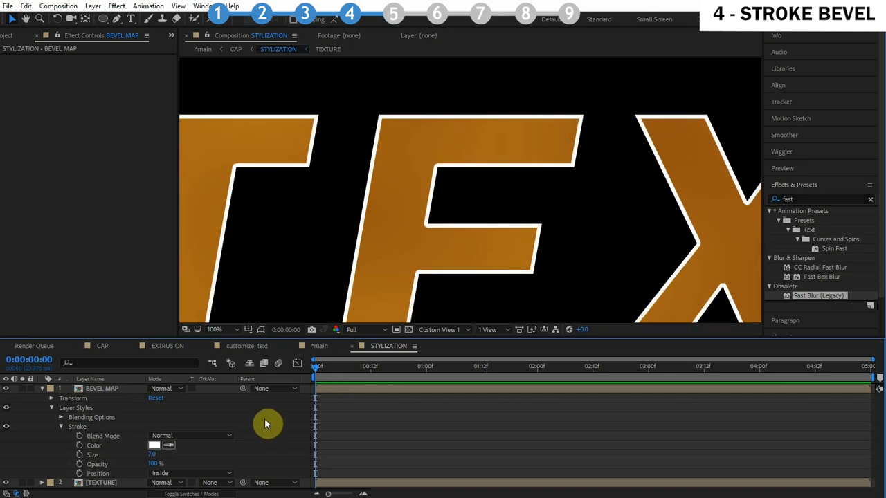
{"action": "key", "text": "comma"}
{"action": "mouse_move", "coordinate": [396, 171]}
{"action": "left_mouse_down"}
{"action": "mouse_move", "coordinate": [396, 145]}
{"action": "mouse_move", "coordinate": [392, 166]}
{"action": "left_mouse_up"}
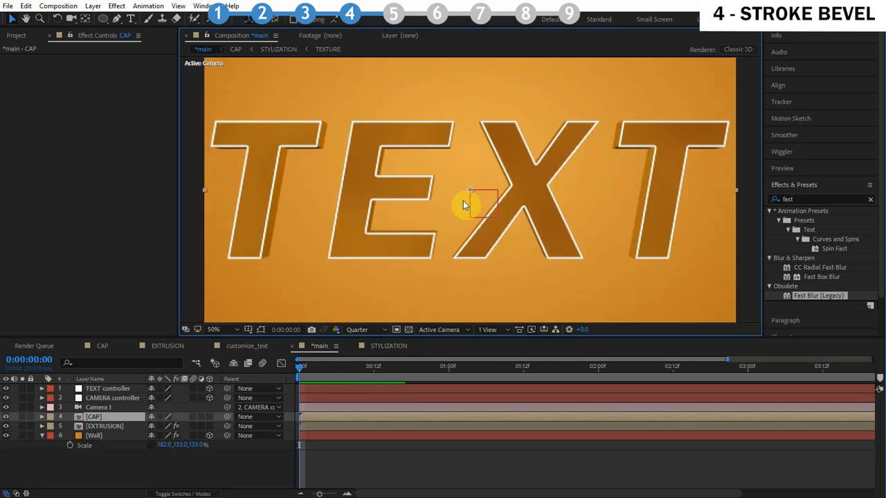
{"action": "key", "text": "space"}
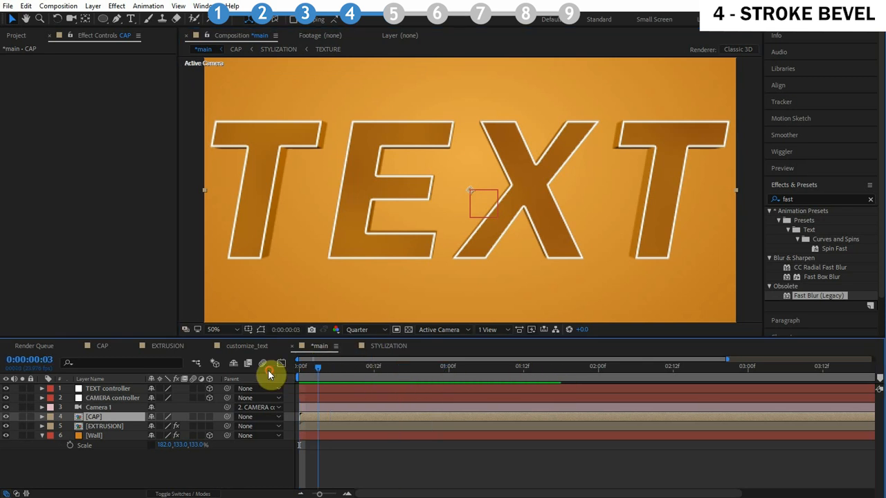
{"action": "left_click", "coordinate": [275, 50]}
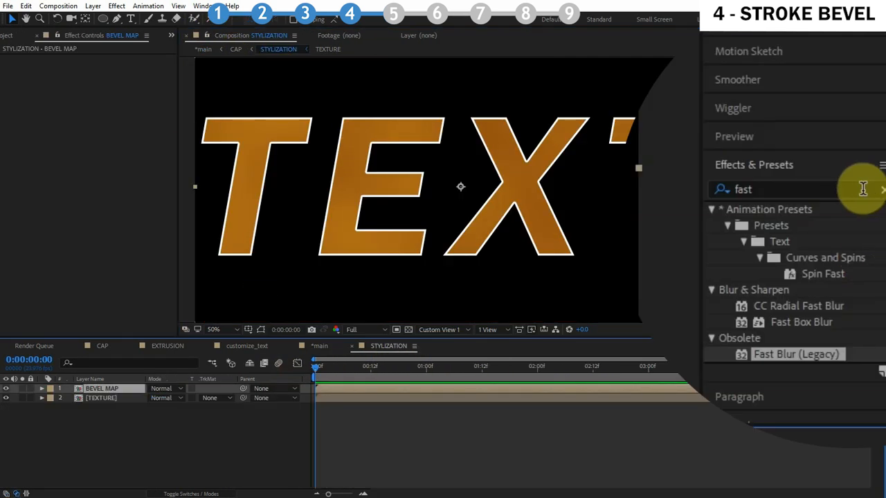
Apply the Fill effect to the BEVEL MAP layer and set its fill color to black
{"action": "left_click_drag", "start_coordinate": [852, 200], "coordinate": [3, 203]}
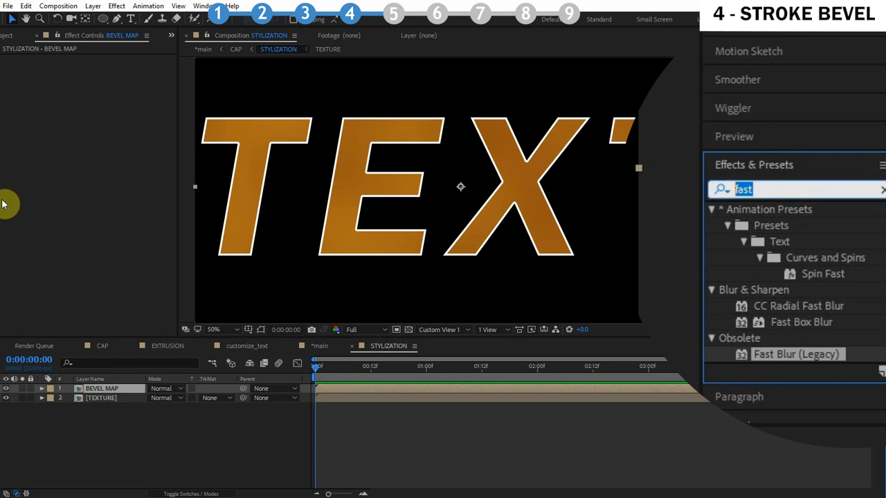
{"action": "type", "text": "fill"}
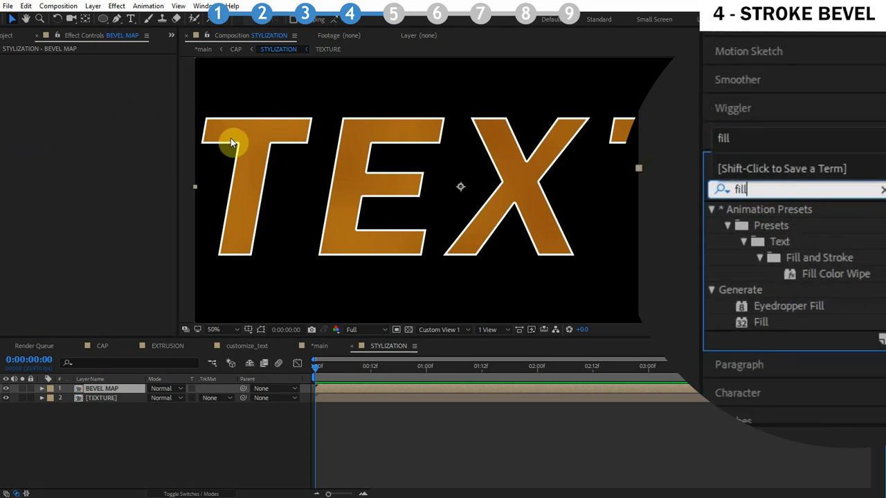
{"action": "left_click_drag", "start_coordinate": [782, 323], "coordinate": [89, 79]}
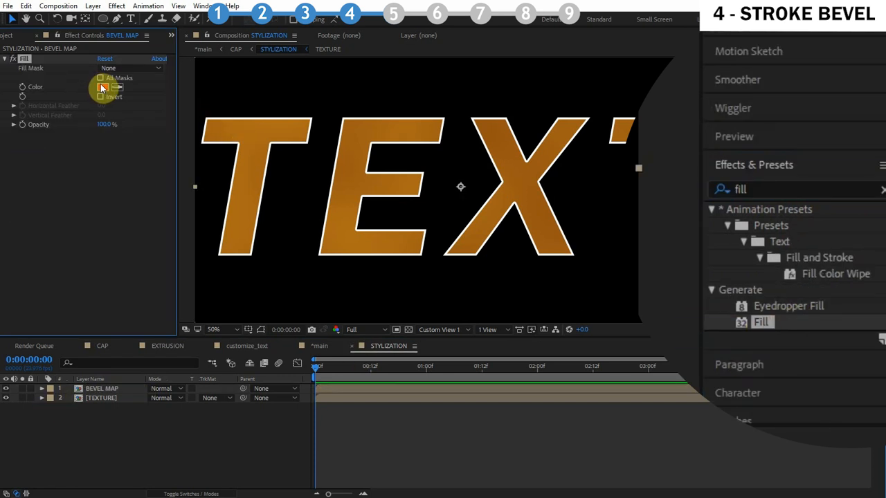
{"action": "left_click", "coordinate": [103, 87]}
{"action": "left_click_drag", "start_coordinate": [162, 229], "coordinate": [369, 433]}
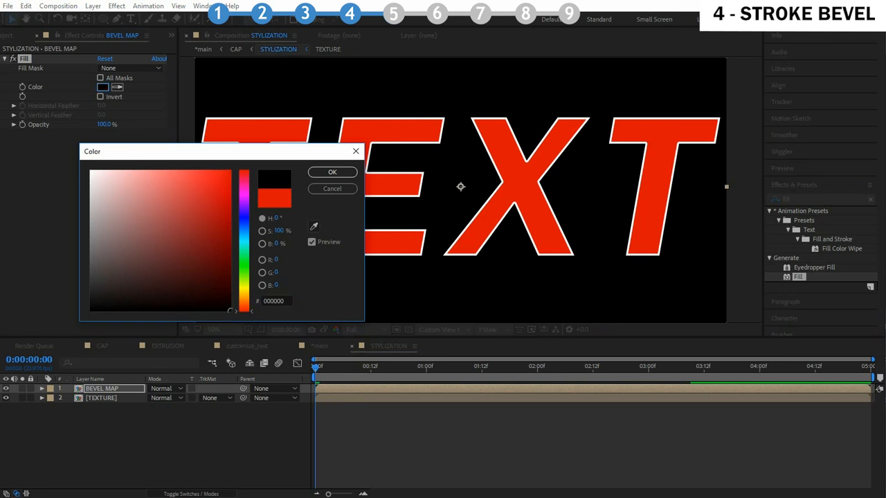
{"action": "left_click", "coordinate": [332, 171]}
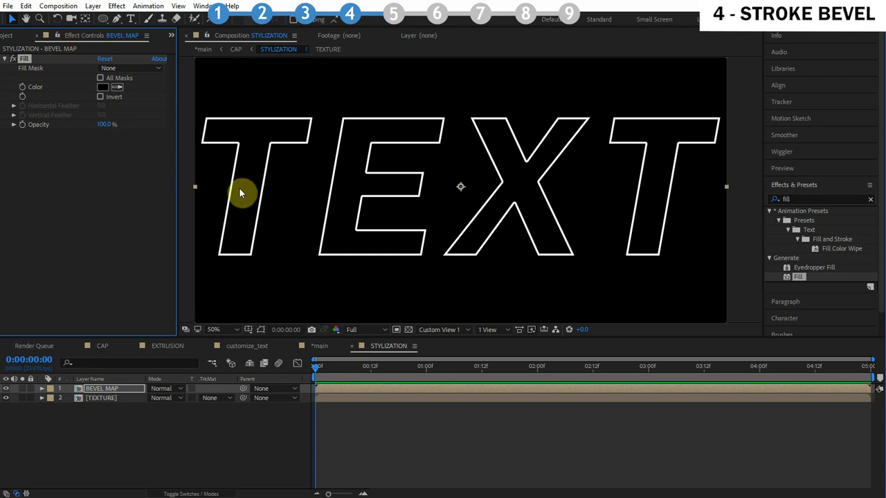
{"action": "left_click", "coordinate": [18, 56]}
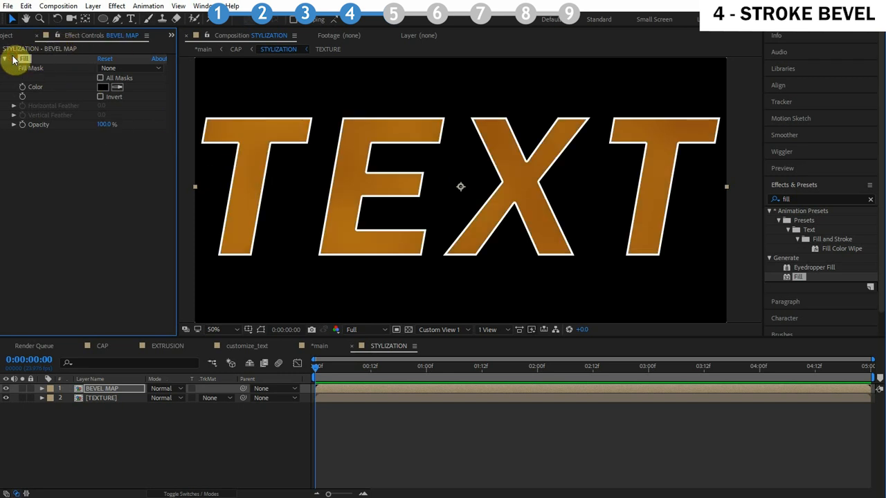
{"action": "left_click", "coordinate": [18, 57]}
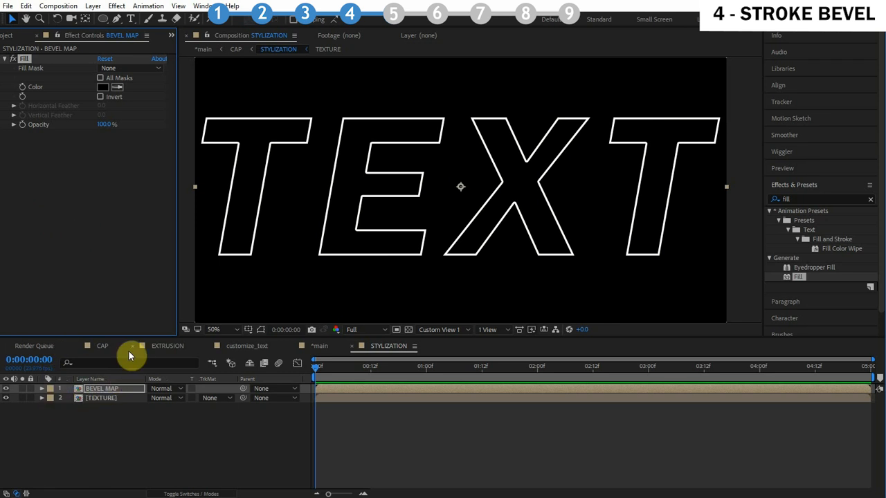
Create a new yellow solid layer above the TEXTURE layer
{"action": "left_click", "coordinate": [114, 398]}
{"action": "key", "text": "ctrl+y"}
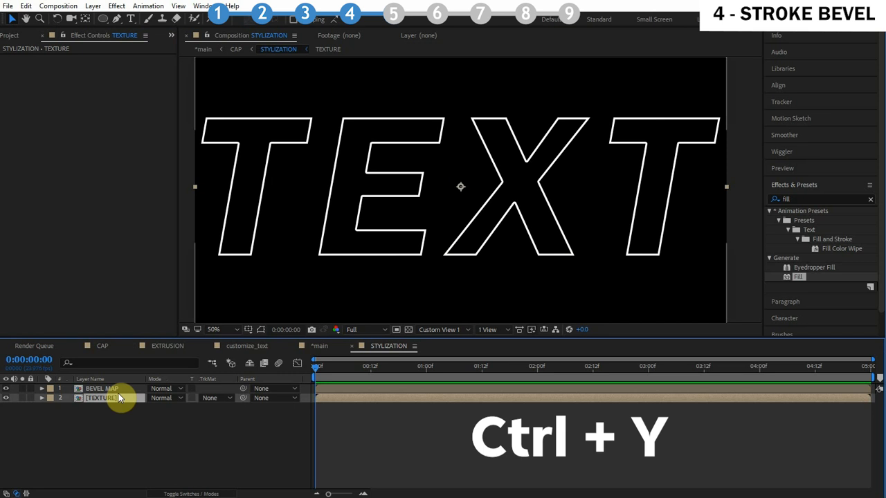
{"action": "left_click", "coordinate": [277, 339]}
{"action": "left_click", "coordinate": [144, 182]}
{"action": "left_click_drag", "start_coordinate": [144, 144], "coordinate": [196, 100]}
{"action": "left_click_drag", "start_coordinate": [250, 292], "coordinate": [250, 293]}
{"action": "left_click", "coordinate": [332, 171]}
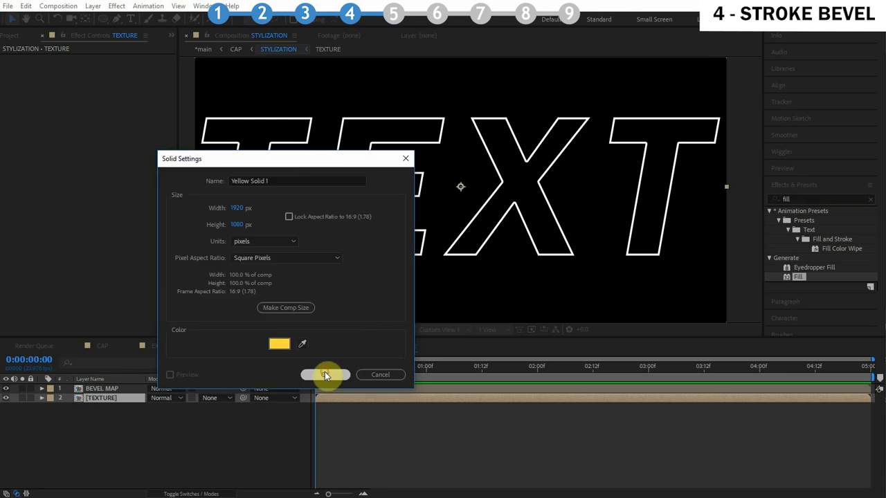
{"action": "left_click", "coordinate": [324, 373]}
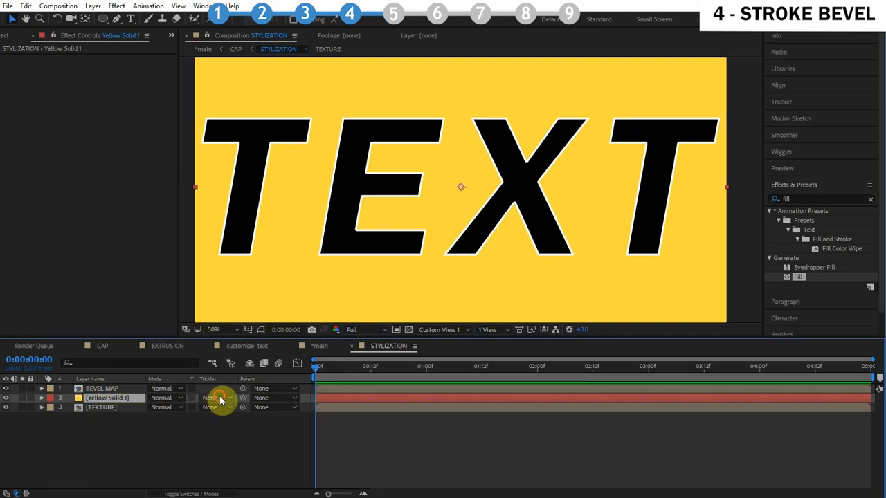
Set the yellow solid's track matte to Luma, using the BEVEL MAP layer above it
{"action": "left_click", "coordinate": [218, 399]}
{"action": "left_click", "coordinate": [249, 451]}
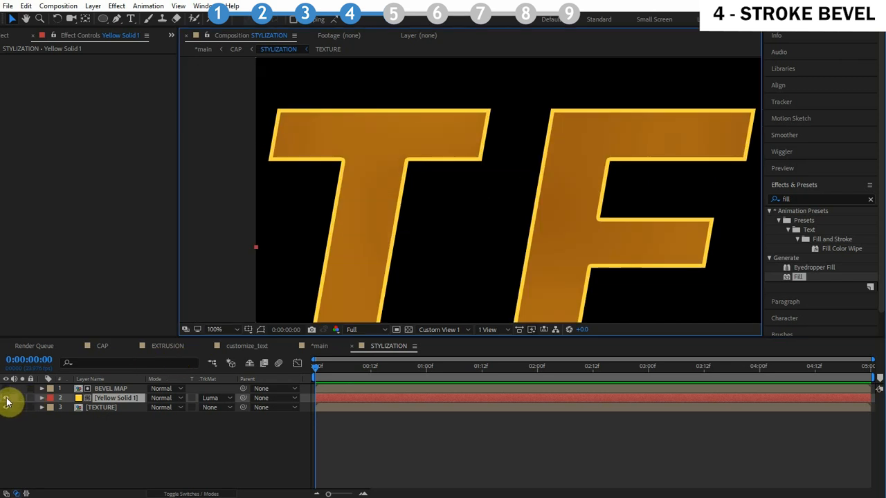
{"action": "left_click", "coordinate": [6, 399]}
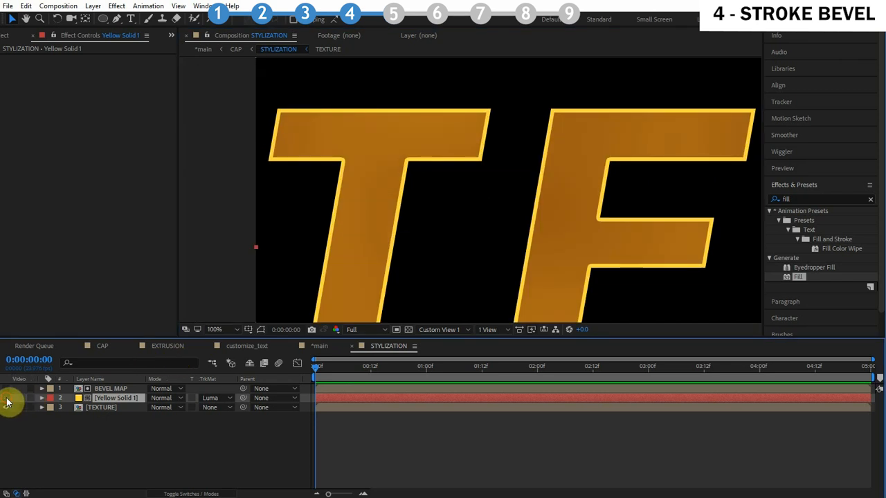
{"action": "left_click", "coordinate": [6, 399]}
{"action": "left_click", "coordinate": [7, 401]}
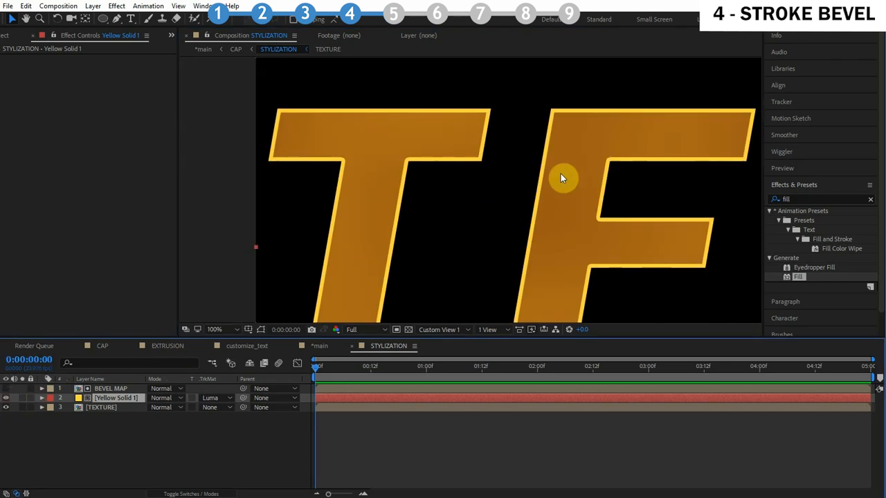
Apply Fractal Noise to the yellow solid and set its Complexity to 1
{"action": "left_click_drag", "start_coordinate": [563, 178], "coordinate": [394, 174]}
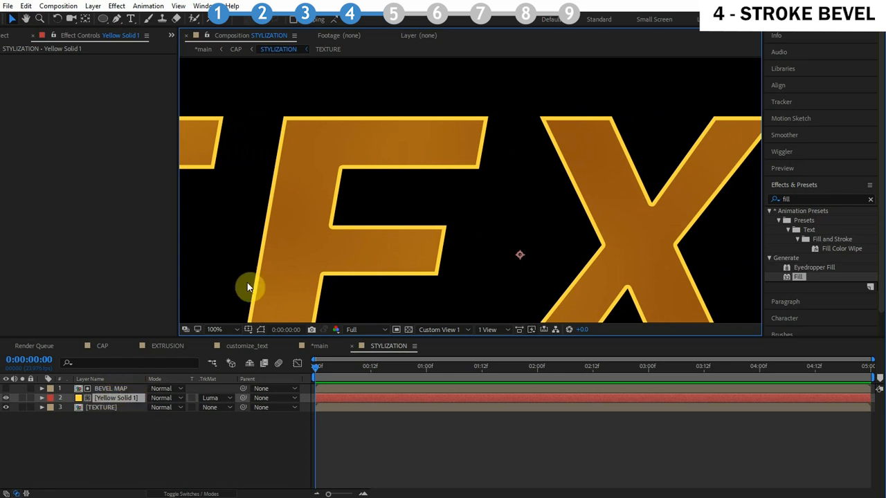
{"action": "left_click_drag", "start_coordinate": [311, 231], "coordinate": [371, 233]}
{"action": "scroll", "coordinate": [469, 234], "scroll_direction": "down", "scroll_amount": 1}
{"action": "scroll", "coordinate": [471, 236], "scroll_direction": "up", "scroll_amount": 1}
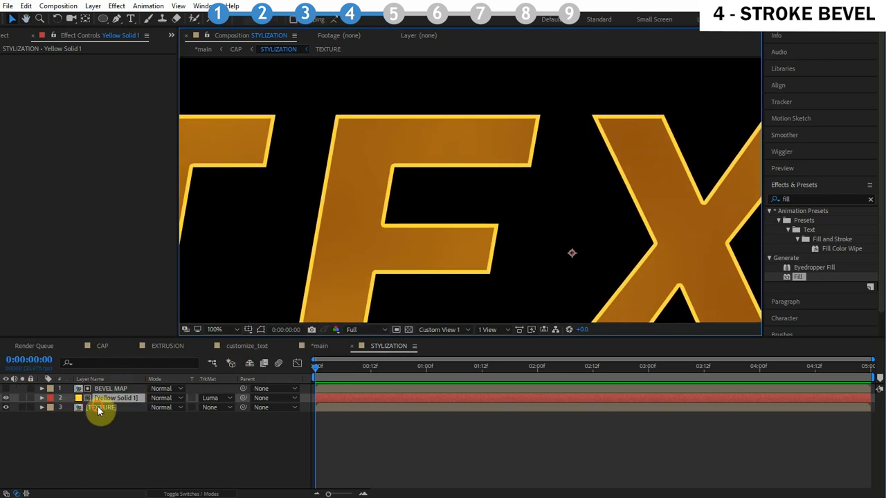
{"action": "left_click", "coordinate": [98, 408]}
{"action": "left_click", "coordinate": [816, 199]}
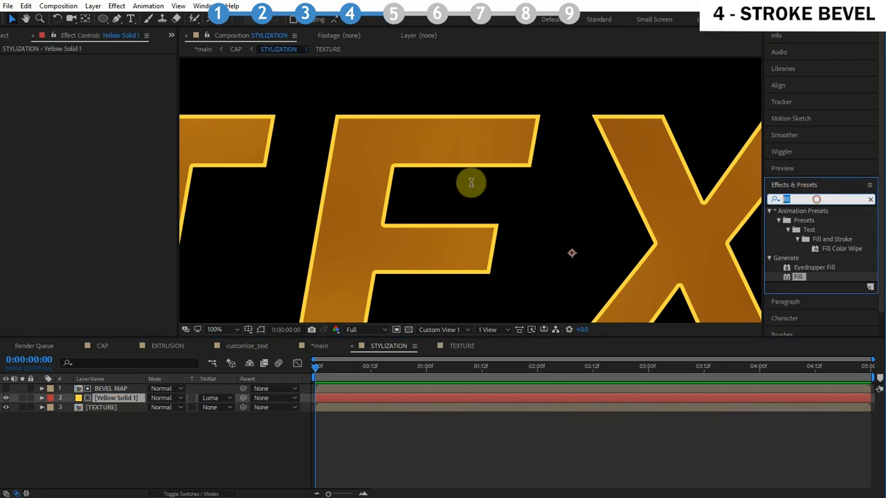
{"action": "type", "text": "fracta"}
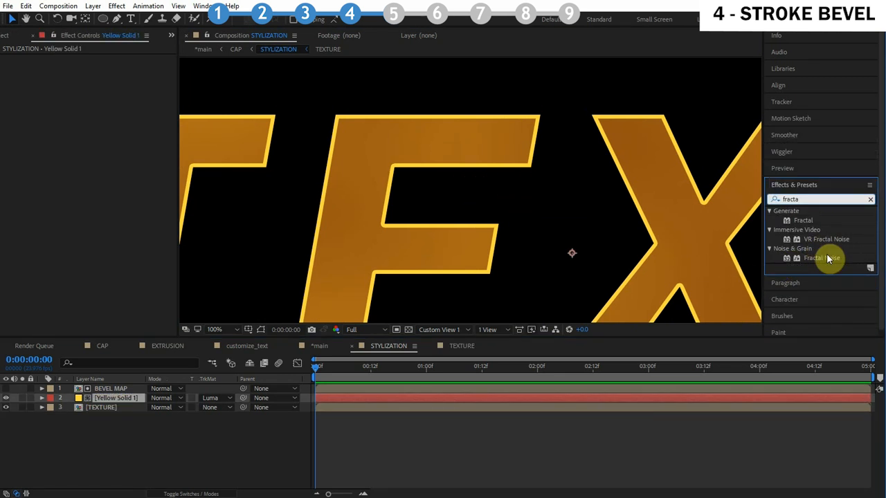
{"action": "left_click_drag", "start_coordinate": [826, 253], "coordinate": [218, 402]}
{"action": "left_click", "coordinate": [219, 402]}
{"action": "left_click", "coordinate": [224, 409]}
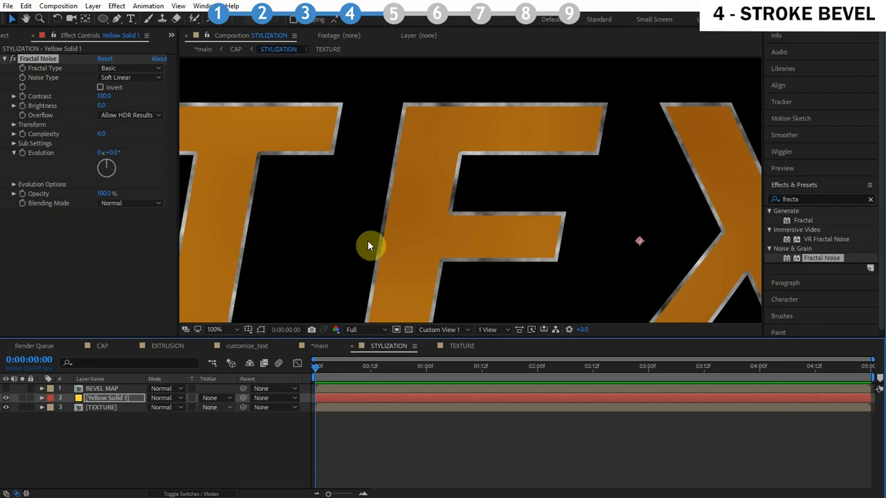
{"action": "left_click", "coordinate": [105, 135]}
{"action": "type", "text": "1"}
{"action": "key", "text": "Return"}
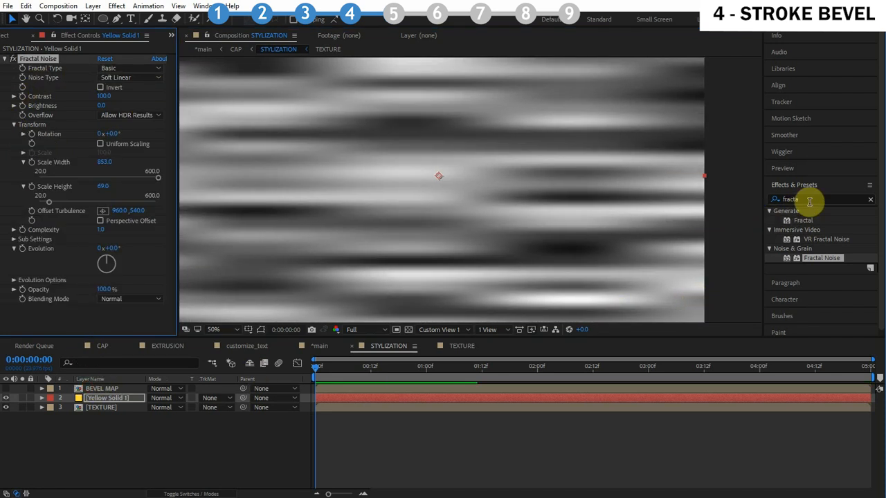
Add Fast Blur (Legacy) to the yellow solid and set the Fractal Noise blending mode to Soft Light
{"action": "left_click", "coordinate": [811, 199]}
{"action": "type", "text": "fast"}
{"action": "left_click_drag", "start_coordinate": [819, 296], "coordinate": [112, 307]}
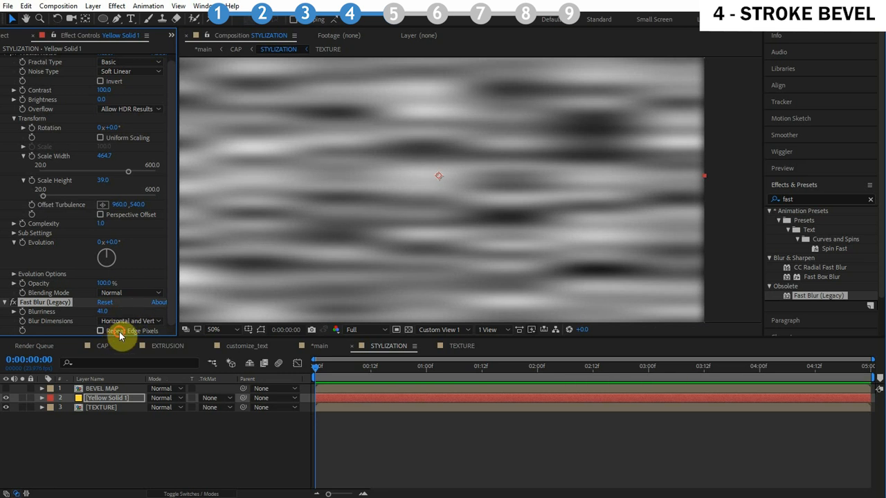
{"action": "left_click", "coordinate": [48, 56]}
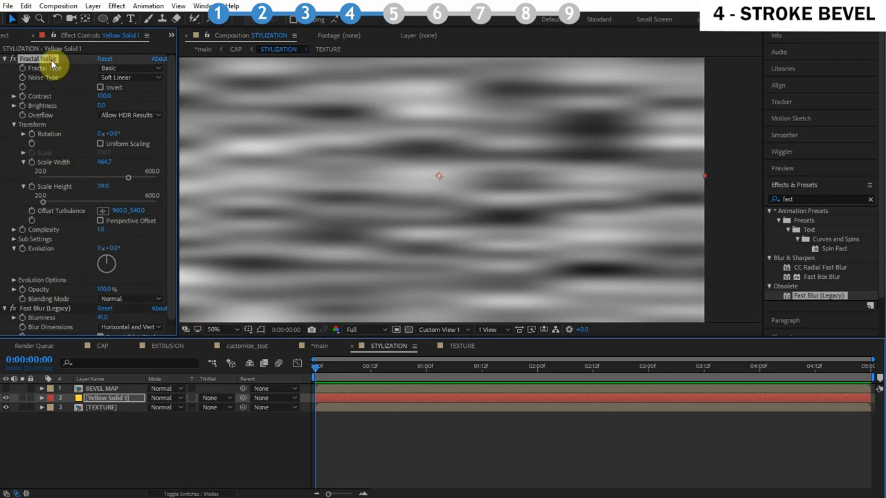
{"action": "left_click", "coordinate": [138, 298]}
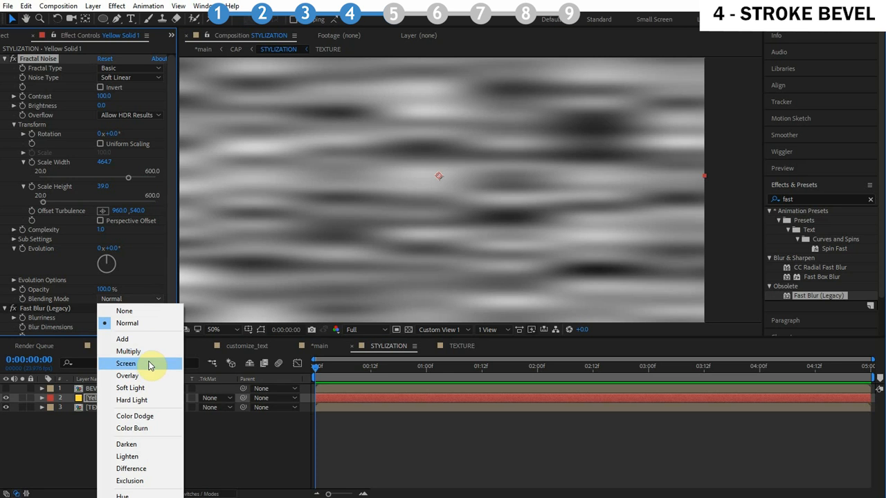
{"action": "left_click", "coordinate": [138, 389]}
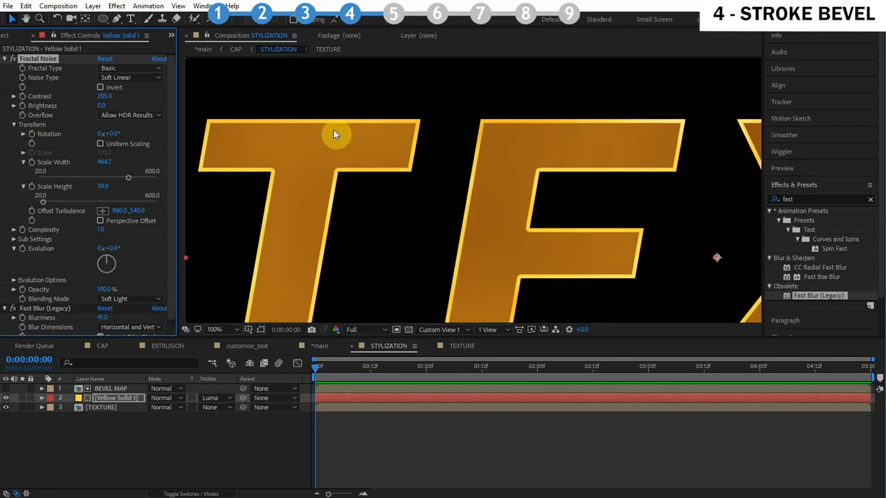
Duplicate the BEVEL MAP and yellow solid layers and rename the lower solid copy SILVER
{"action": "scroll", "coordinate": [454, 178], "scroll_direction": "down", "scroll_amount": 2}
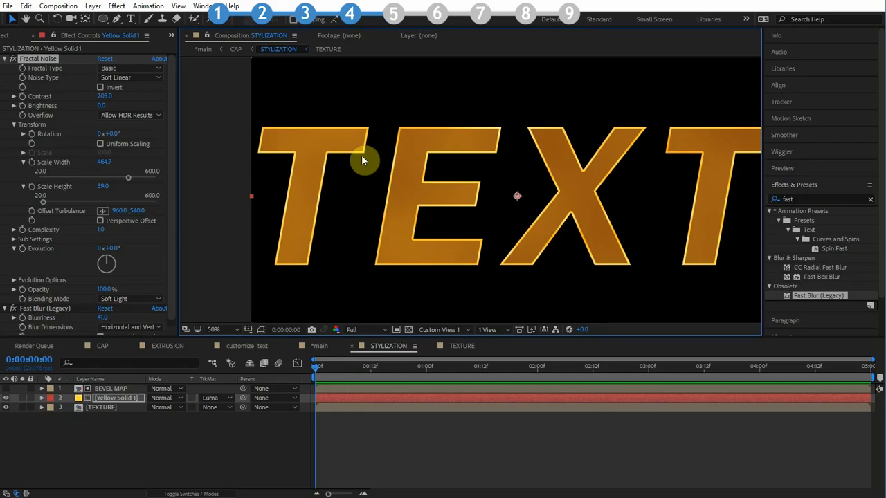
{"action": "scroll", "coordinate": [361, 155], "scroll_direction": "up", "scroll_amount": 2}
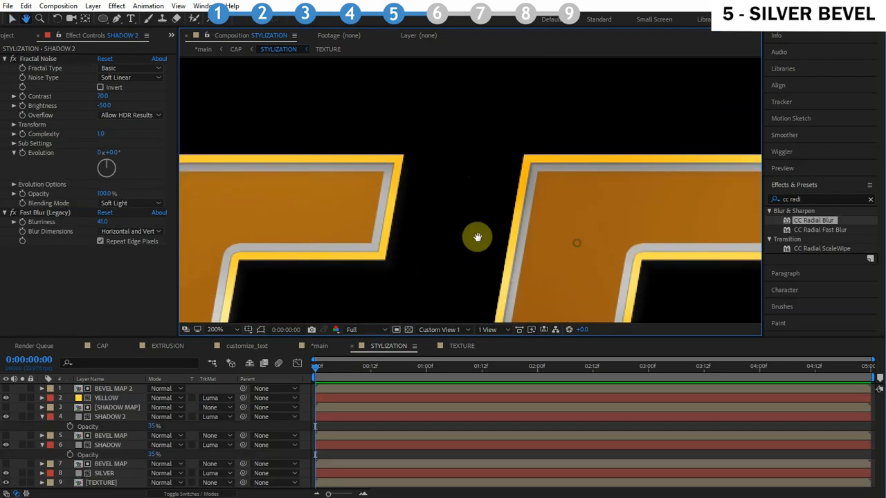
{"action": "left_click_drag", "start_coordinate": [475, 237], "coordinate": [601, 232]}
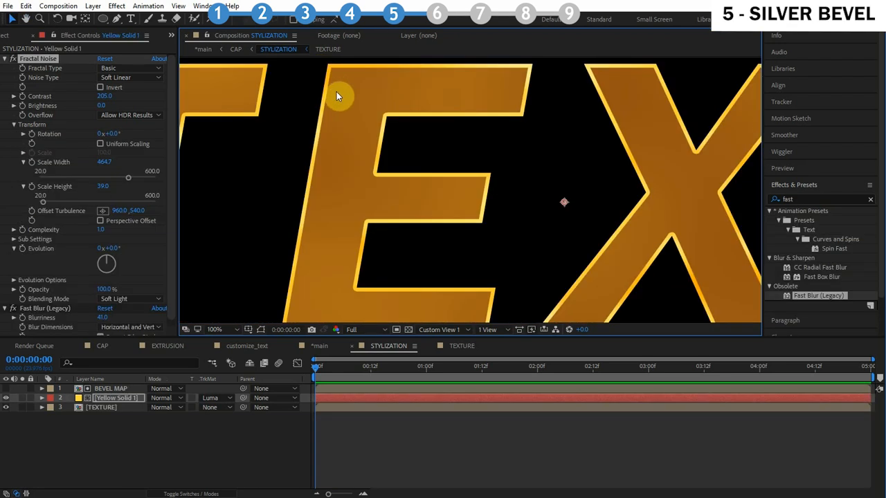
{"action": "left_click", "coordinate": [111, 389]}
{"action": "left_click", "coordinate": [112, 400], "text": "shift"}
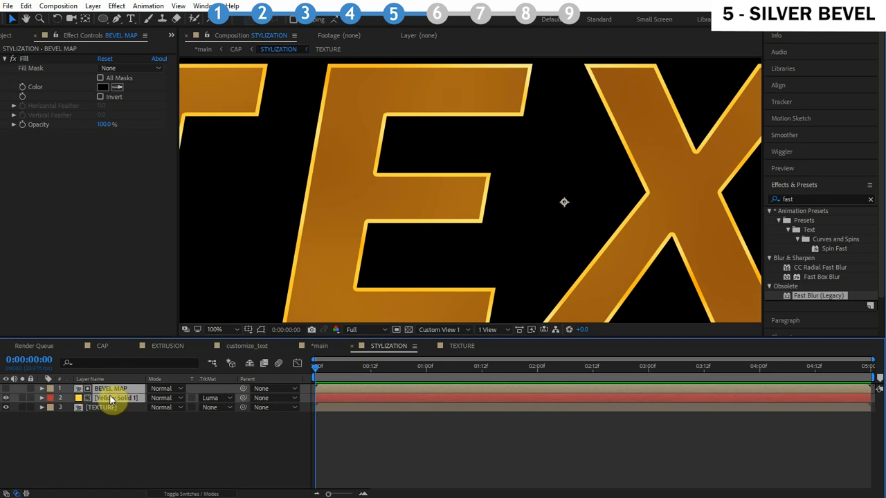
{"action": "key", "text": "ctrl+d"}
{"action": "left_click", "coordinate": [131, 417]}
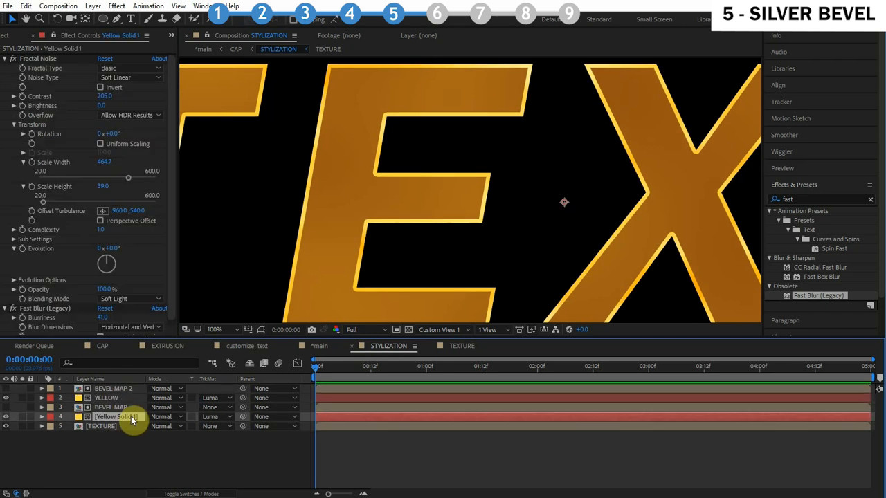
{"action": "key", "text": "Return"}
{"action": "type", "text": "SILVER"}
{"action": "key", "text": "Return"}
Change the SILVER solid's color through its Solid Settings
{"action": "left_click", "coordinate": [92, 5]}
{"action": "left_click", "coordinate": [124, 32]}
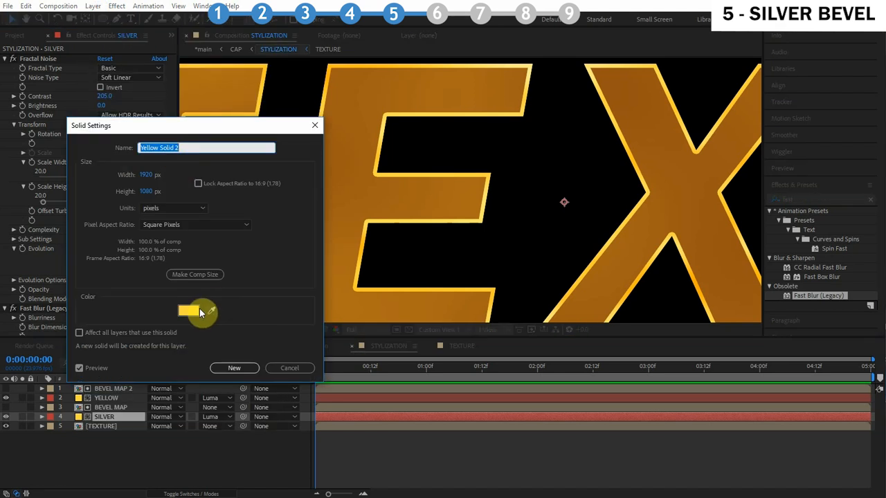
{"action": "left_click", "coordinate": [199, 309]}
{"action": "left_click_drag", "start_coordinate": [149, 216], "coordinate": [59, 237]}
{"action": "left_click", "coordinate": [333, 176]}
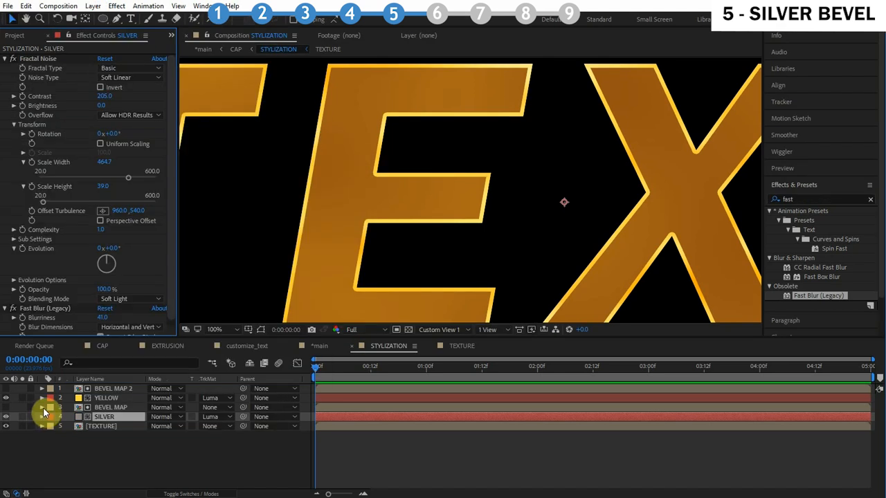
Set the stroke size of the BEVEL MAP layer above SILVER to 15
{"action": "left_click", "coordinate": [43, 407]}
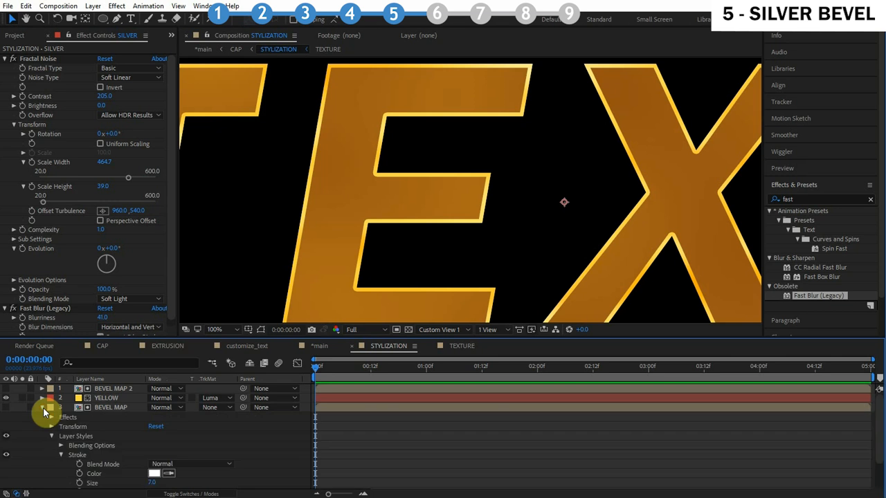
{"action": "scroll", "coordinate": [58, 462], "scroll_direction": "down", "scroll_amount": 1}
{"action": "left_click", "coordinate": [152, 446]}
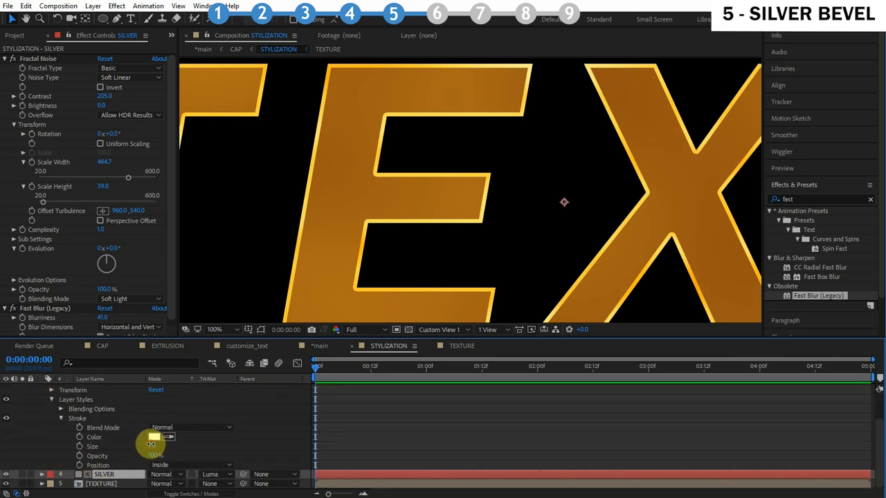
{"action": "type", "text": "15"}
{"action": "left_click", "coordinate": [241, 448]}
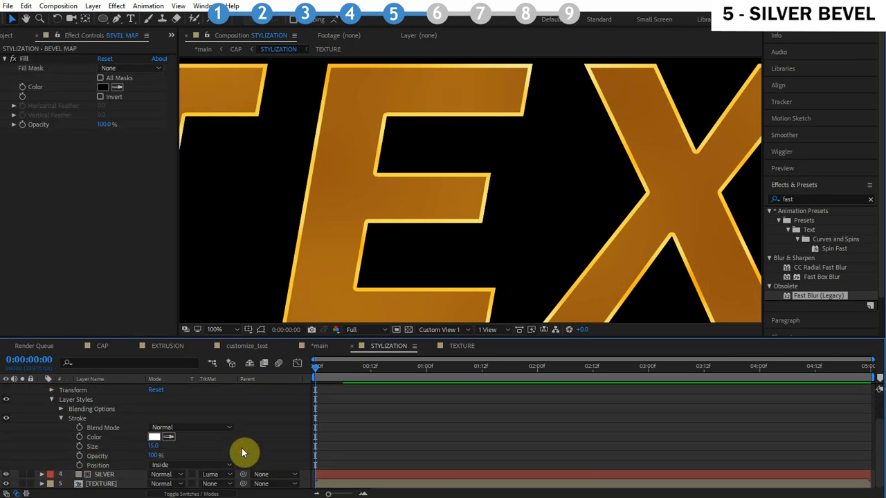
Set the SILVER solid's Fractal Noise Contrast to 70 and Brightness to 50
{"action": "mouse_move", "coordinate": [296, 188]}
{"action": "left_mouse_down"}
{"action": "mouse_move", "coordinate": [399, 186]}
{"action": "mouse_move", "coordinate": [415, 202]}
{"action": "left_mouse_up"}
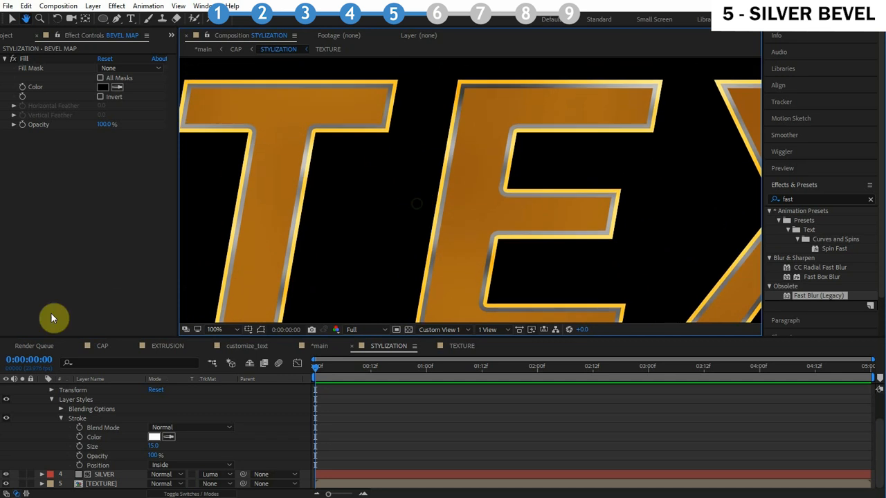
{"action": "left_click", "coordinate": [107, 475]}
{"action": "left_click", "coordinate": [103, 96]}
{"action": "type", "text": "70"}
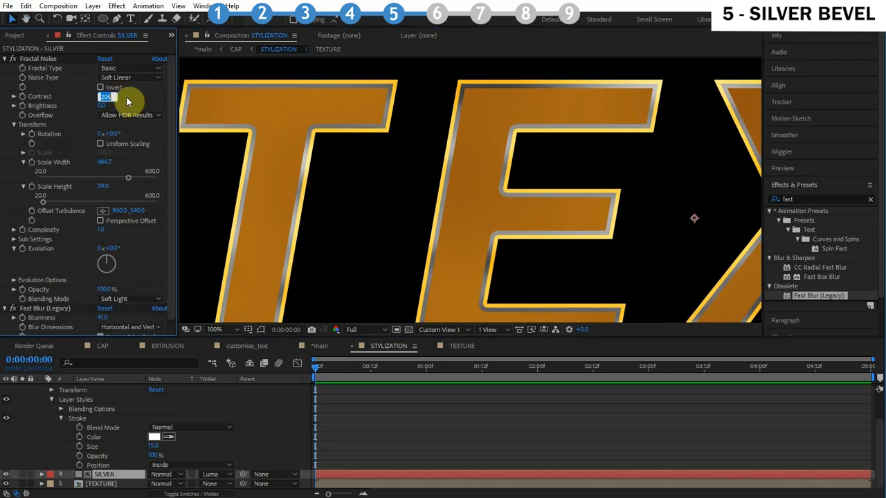
{"action": "left_click", "coordinate": [102, 106]}
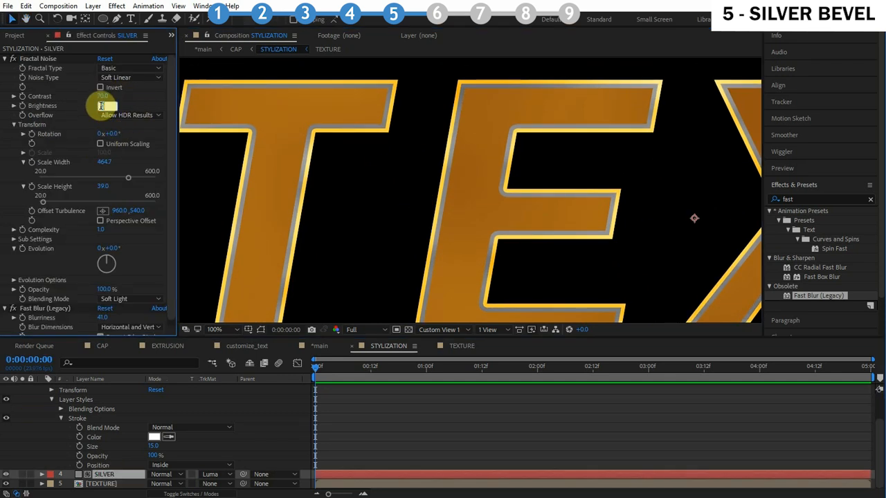
{"action": "type", "text": "50"}
{"action": "key", "text": "Return"}
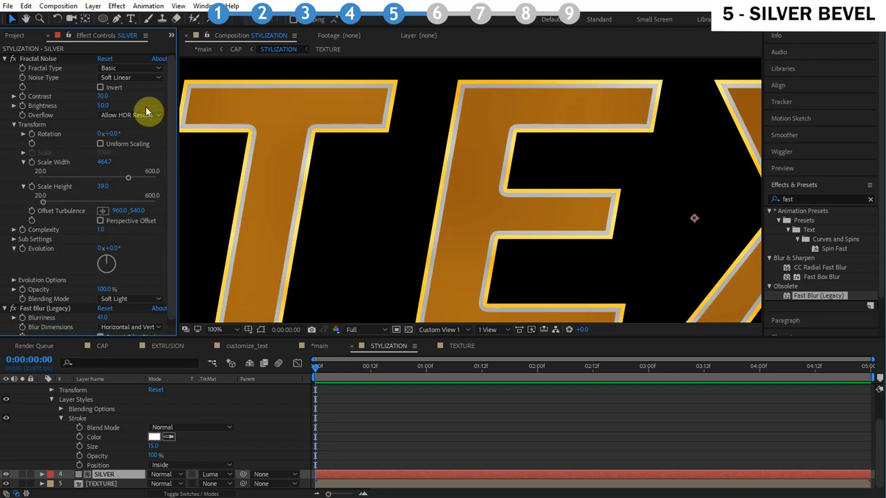
Inspect the silver bevel along the letter edges at higher zoom
{"action": "scroll", "coordinate": [511, 165], "scroll_direction": "down", "scroll_amount": 1}
{"action": "left_click_drag", "start_coordinate": [508, 164], "coordinate": [567, 186]}
{"action": "scroll", "coordinate": [423, 164], "scroll_direction": "up", "scroll_amount": 2}
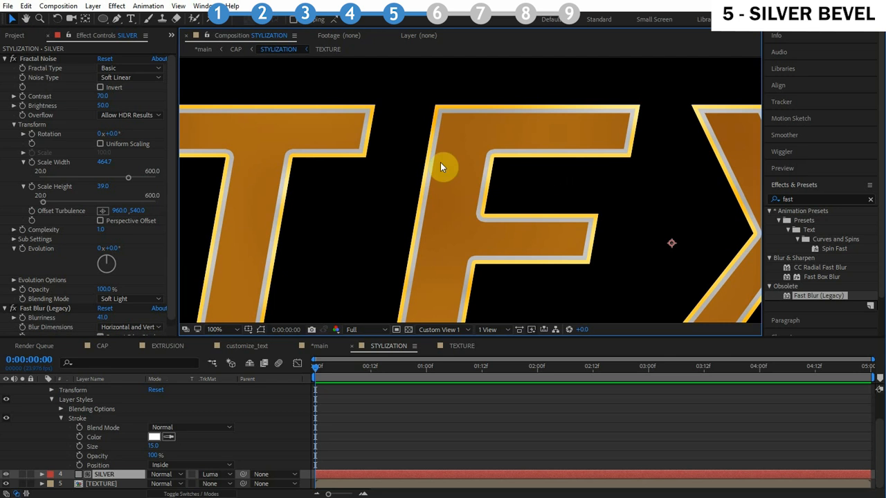
{"action": "scroll", "coordinate": [440, 163], "scroll_direction": "up", "scroll_amount": 1}
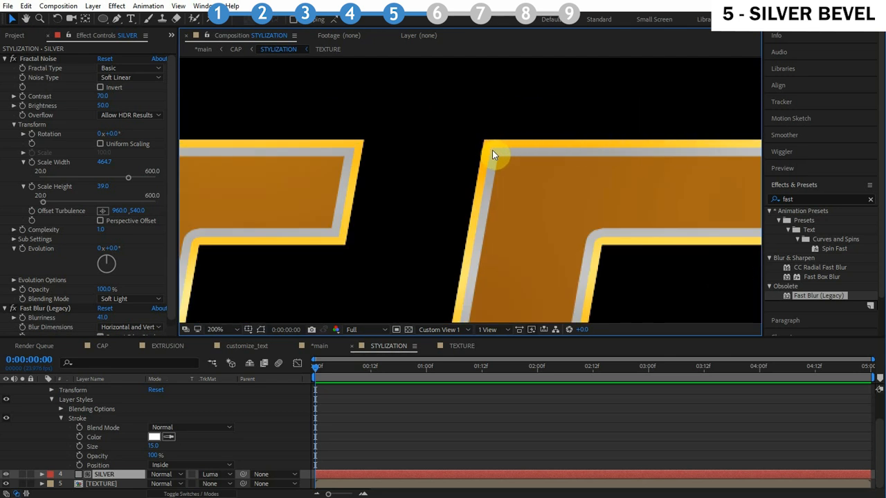
{"action": "scroll", "coordinate": [561, 186], "scroll_direction": "down", "scroll_amount": 1}
{"action": "left_click_drag", "start_coordinate": [561, 185], "coordinate": [477, 140]}
{"action": "scroll", "coordinate": [474, 146], "scroll_direction": "down", "scroll_amount": 1}
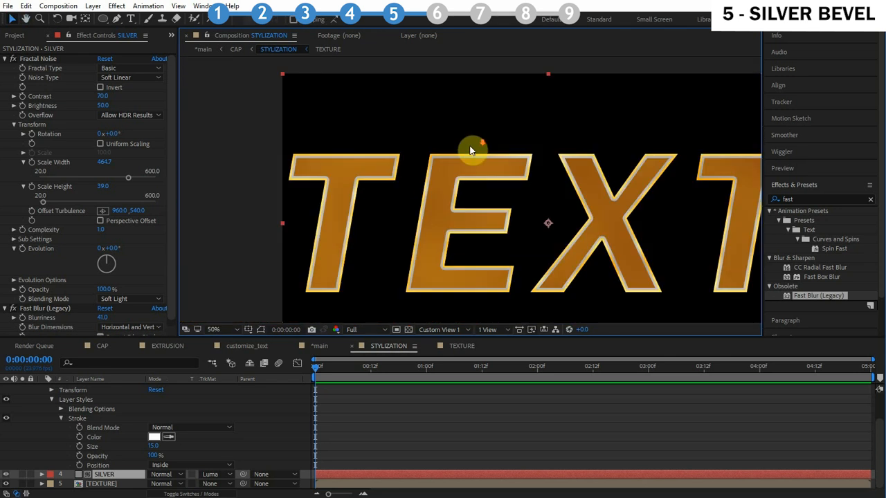
{"action": "scroll", "coordinate": [432, 176], "scroll_direction": "up", "scroll_amount": 1}
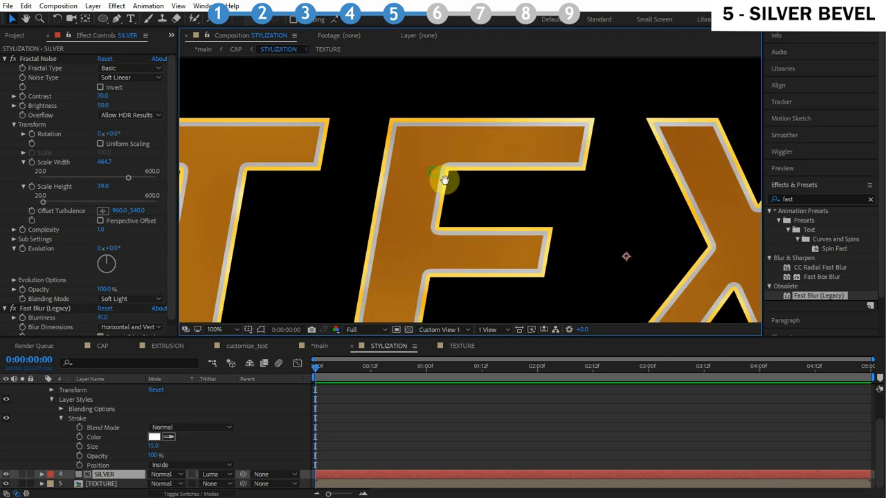
{"action": "left_click_drag", "start_coordinate": [436, 173], "coordinate": [459, 186]}
{"action": "scroll", "coordinate": [416, 163], "scroll_direction": "up", "scroll_amount": 1}
{"action": "left_click_drag", "start_coordinate": [416, 164], "coordinate": [473, 218]}
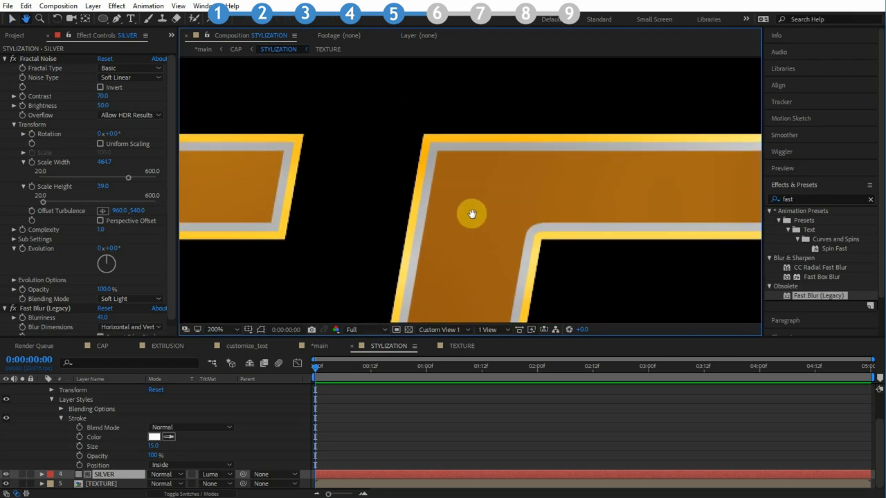
{"action": "scroll", "coordinate": [471, 202], "scroll_direction": "up", "scroll_amount": 1}
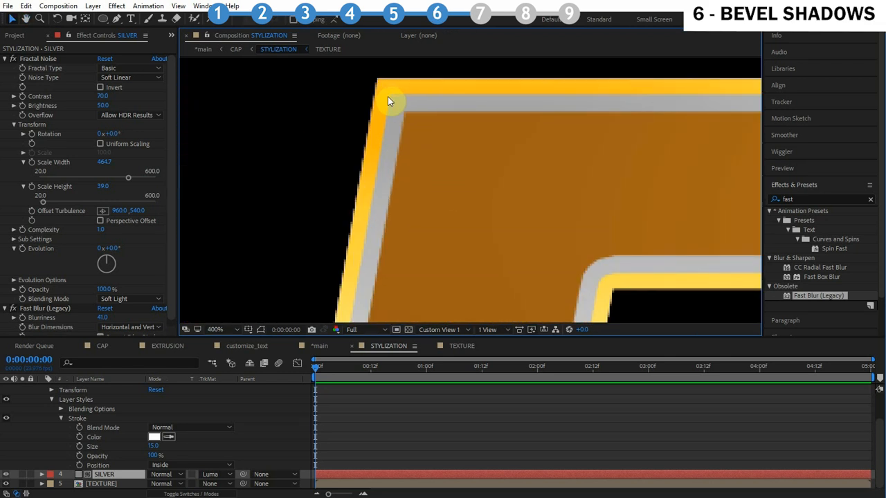
{"action": "key", "text": "comma"}
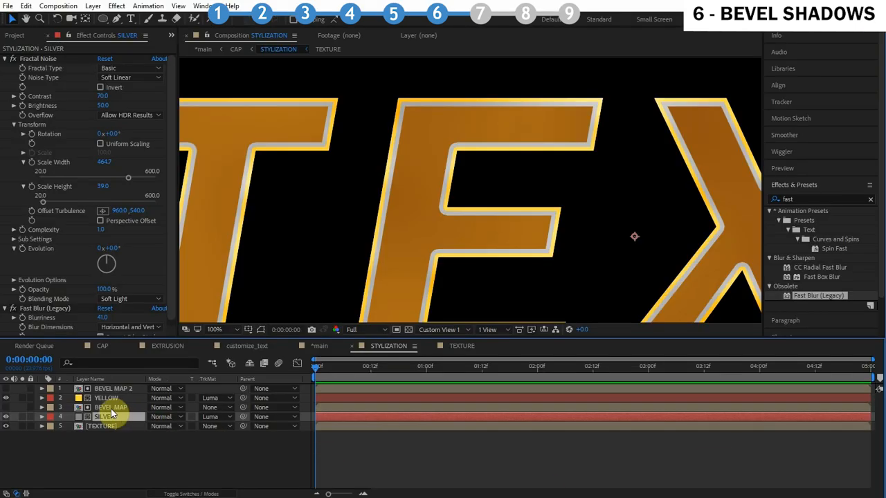
Duplicate the BEVEL MAP and SILVER layers together and rename the solid copy SHADOW
{"action": "left_click", "coordinate": [111, 408]}
{"action": "left_click", "coordinate": [115, 418], "text": "shift"}
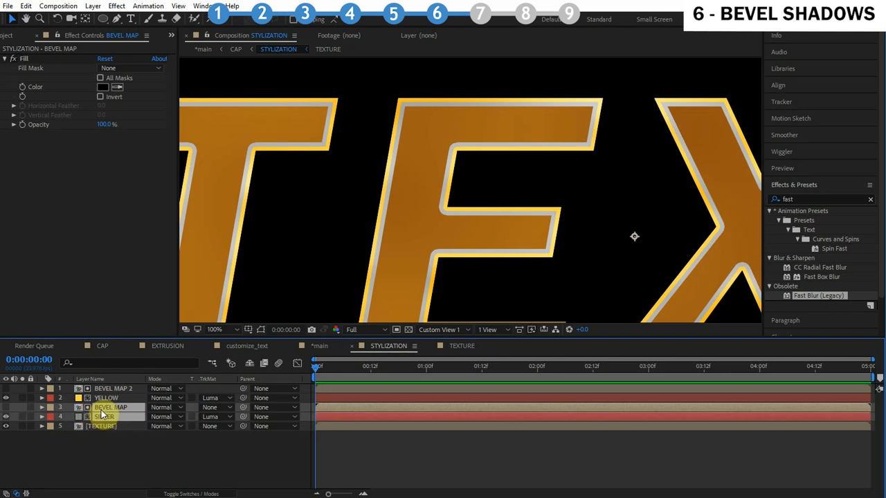
{"action": "key", "text": "ctrl+d"}
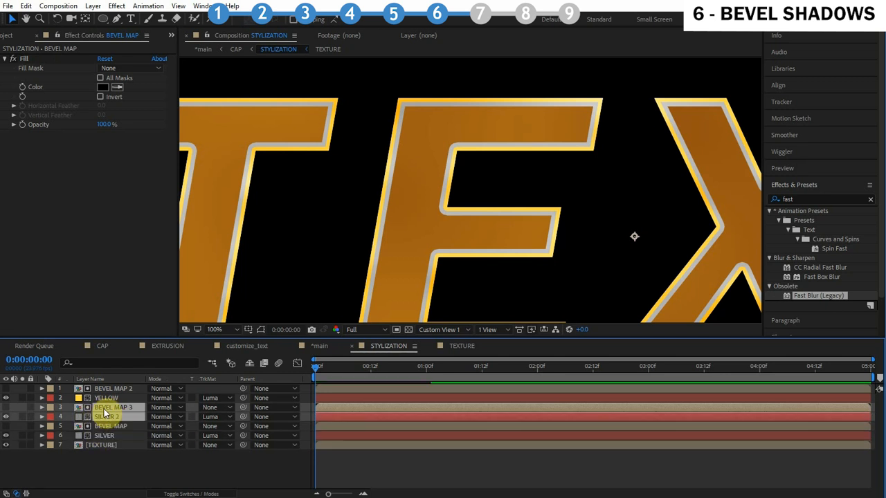
{"action": "left_click", "coordinate": [116, 418]}
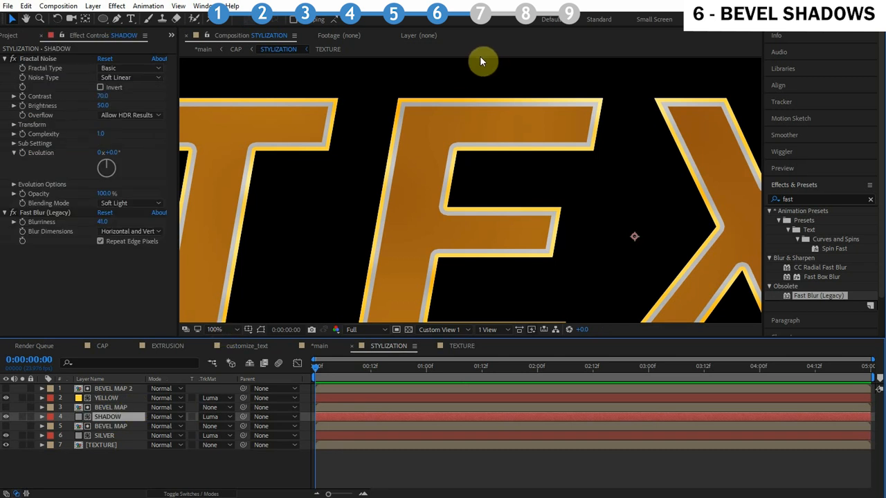
{"action": "scroll", "coordinate": [417, 120], "scroll_direction": "up", "scroll_amount": 4}
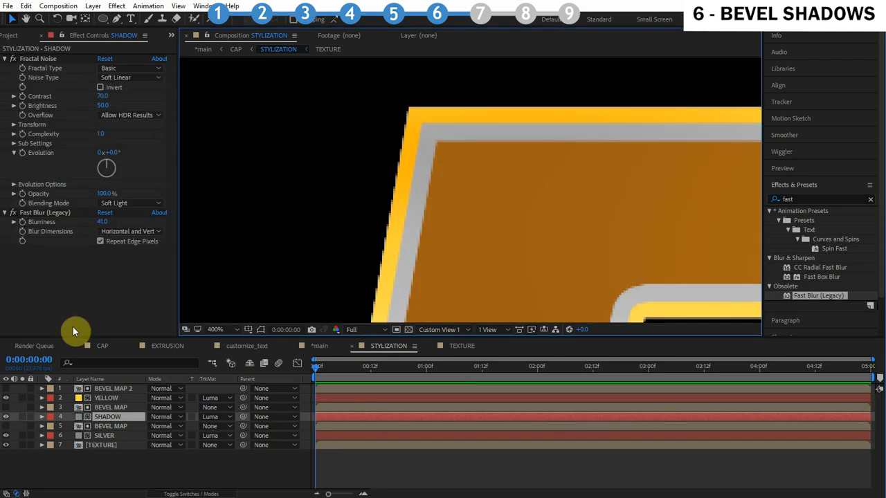
Set the SHADOW solid's Fractal Noise Brightness to -50
{"action": "left_click", "coordinate": [102, 105]}
{"action": "type", "text": "-50"}
{"action": "key", "text": "Return"}
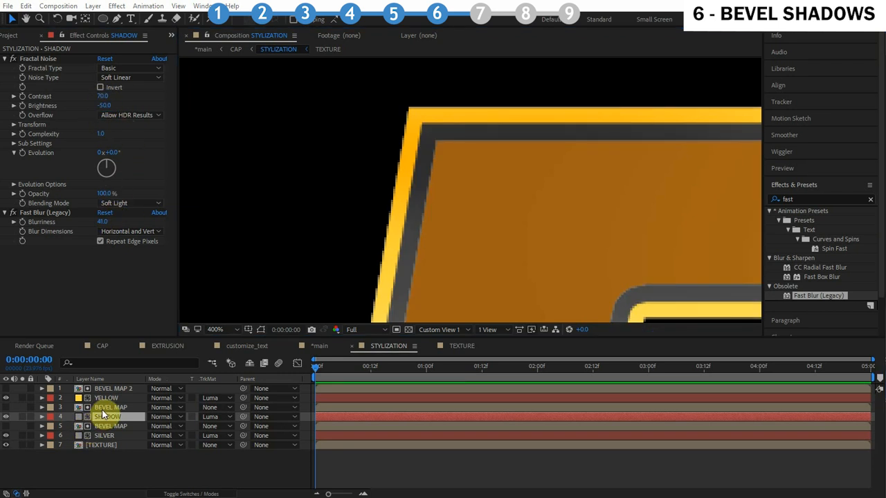
Set the stroke size of the BEVEL MAP layer above SHADOW to 8
{"action": "left_click", "coordinate": [45, 406]}
{"action": "left_click", "coordinate": [42, 407]}
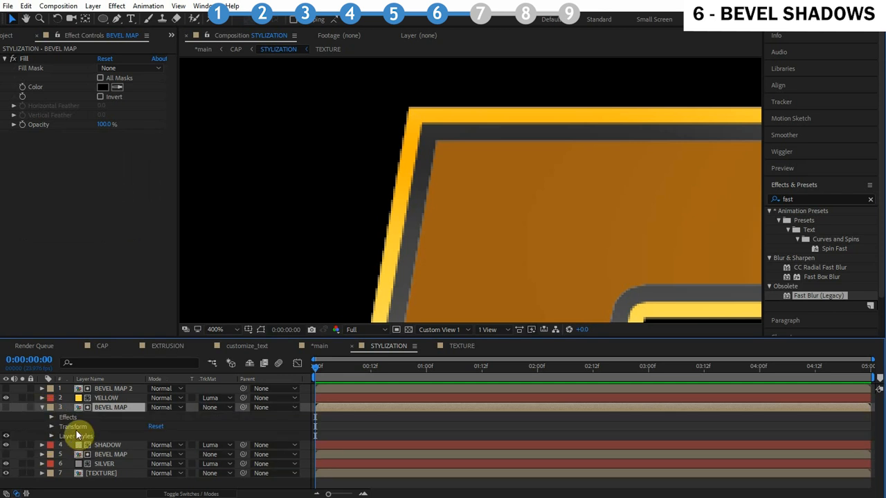
{"action": "left_click", "coordinate": [52, 436]}
{"action": "left_click", "coordinate": [157, 464]}
{"action": "type", "text": "8"}
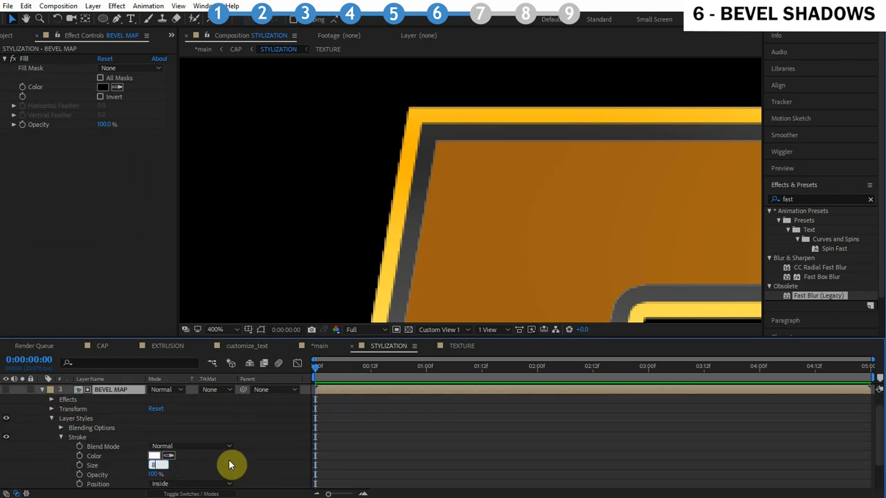
{"action": "key", "text": "Return"}
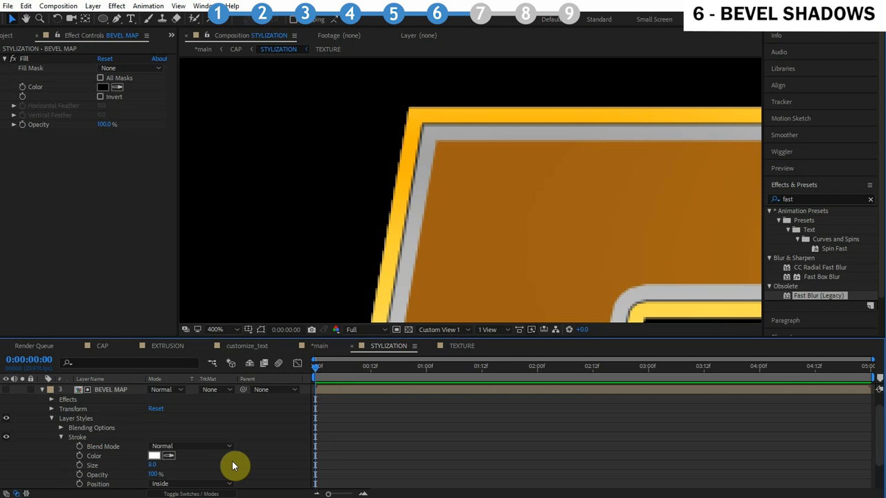
Set the SHADOW layer's opacity to 25%
{"action": "left_click_drag", "start_coordinate": [390, 191], "coordinate": [588, 233]}
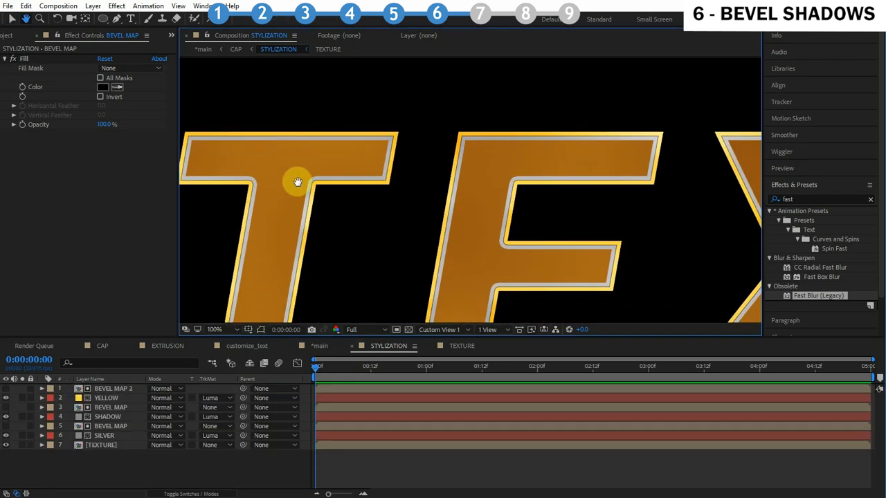
{"action": "scroll", "coordinate": [321, 177], "scroll_direction": "up", "scroll_amount": 1}
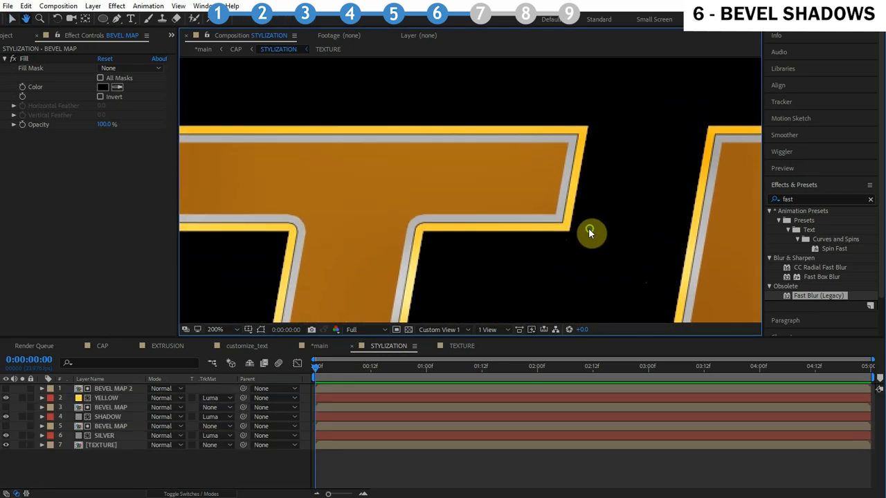
{"action": "left_click", "coordinate": [111, 408]}
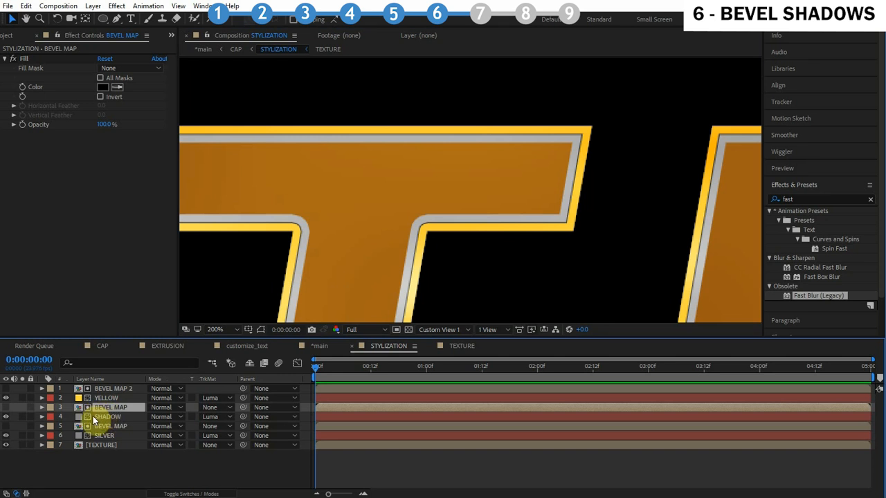
{"action": "left_click_drag", "start_coordinate": [292, 208], "coordinate": [392, 209]}
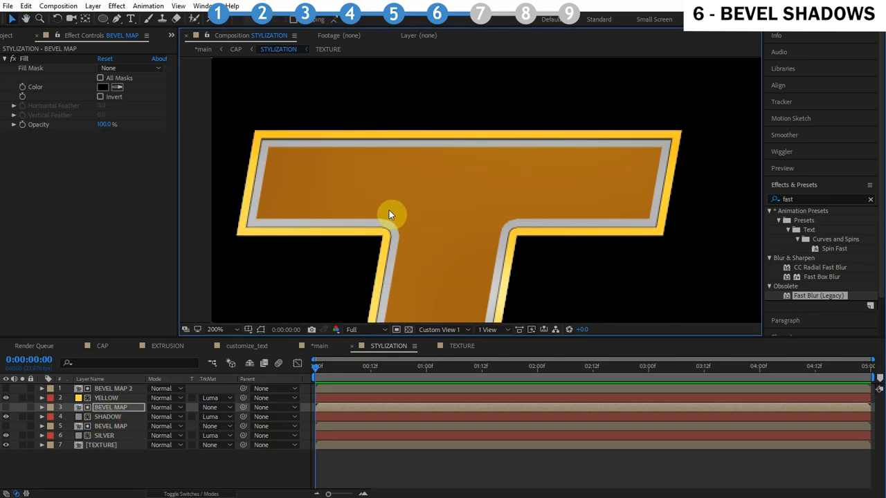
{"action": "left_click", "coordinate": [115, 418]}
{"action": "key", "text": "t"}
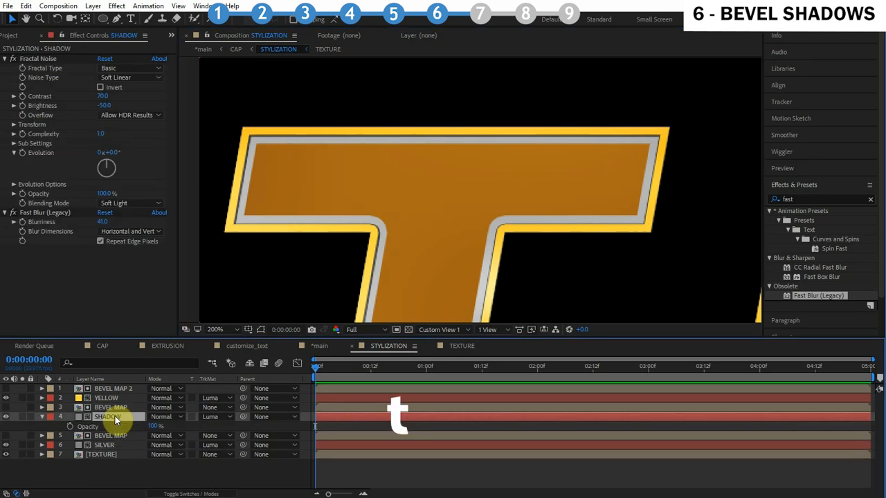
{"action": "left_click", "coordinate": [155, 428]}
{"action": "type", "text": "25"}
{"action": "left_click", "coordinate": [192, 429]}
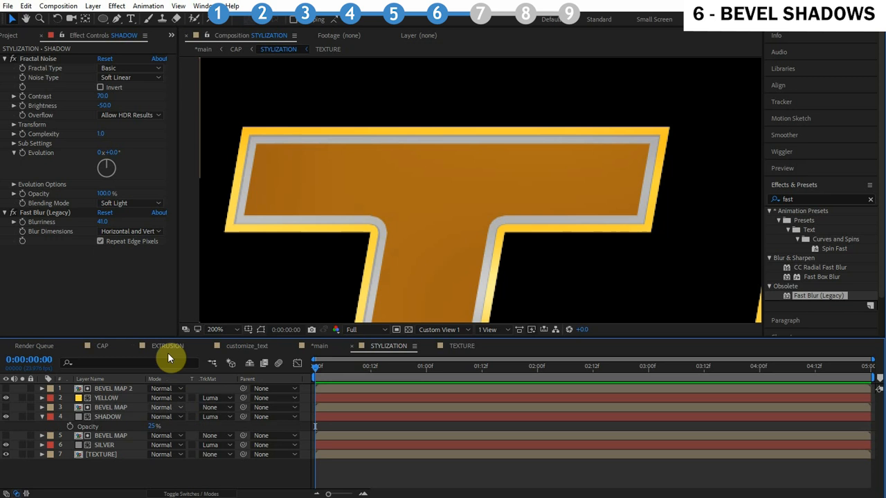
Duplicate the BEVEL MAP and SHADOW layer pair
{"action": "key", "text": "period"}
{"action": "left_click_drag", "start_coordinate": [278, 145], "coordinate": [547, 186]}
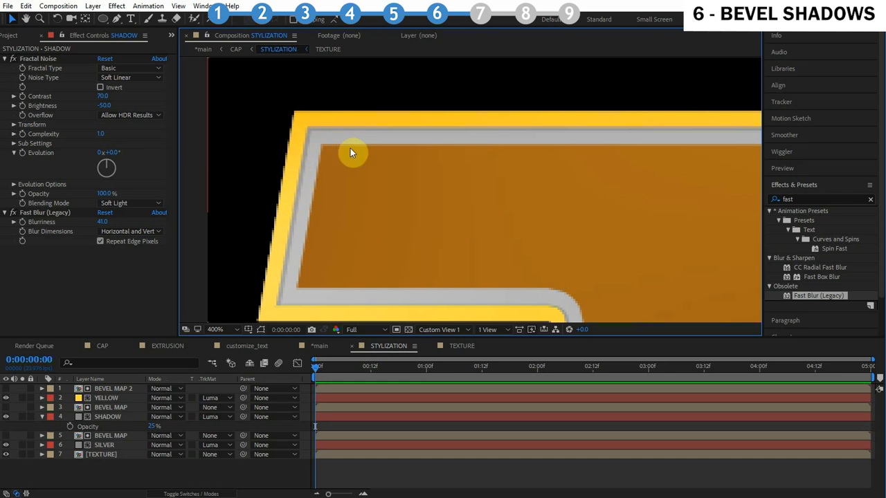
{"action": "left_click", "coordinate": [115, 409]}
{"action": "key", "text": "ctrl+d"}
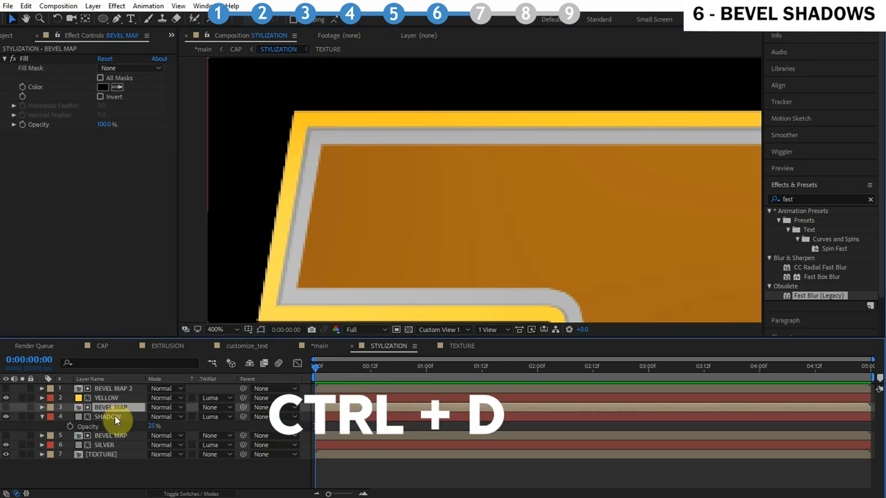
{"action": "key", "text": "ctrl+d"}
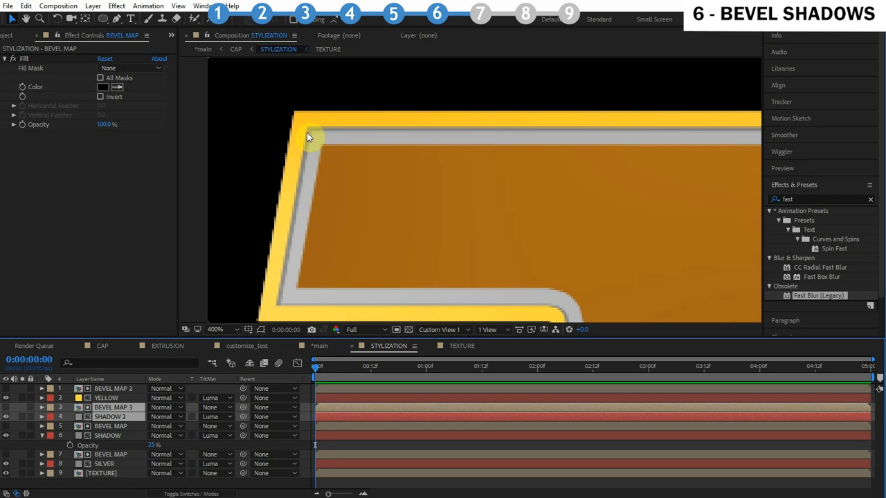
Pre-compose the BEVEL MAP 3 layer as SHADOW MAP, moving all attributes into the new composition
{"action": "left_click", "coordinate": [110, 434]}
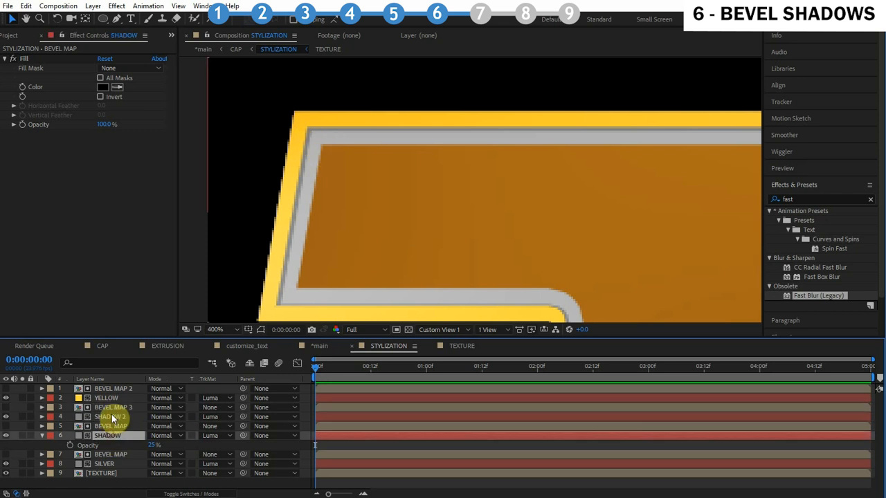
{"action": "left_click", "coordinate": [115, 409]}
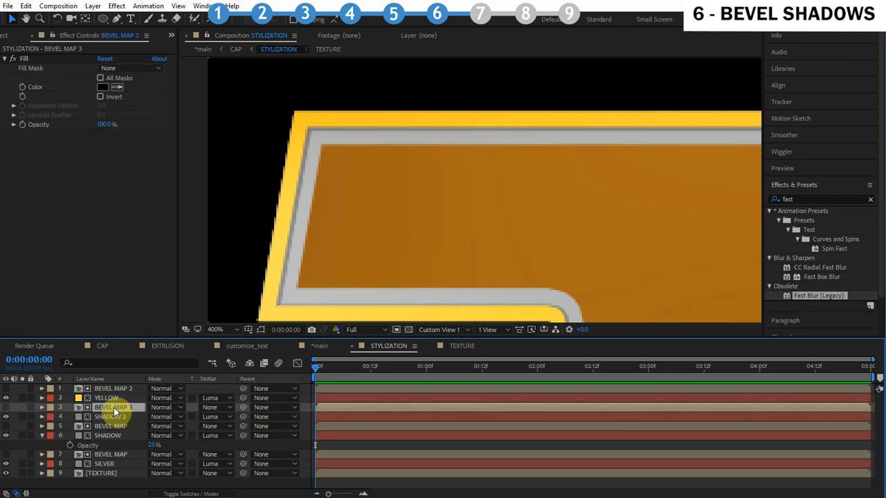
{"action": "key", "text": "ctrl+d"}
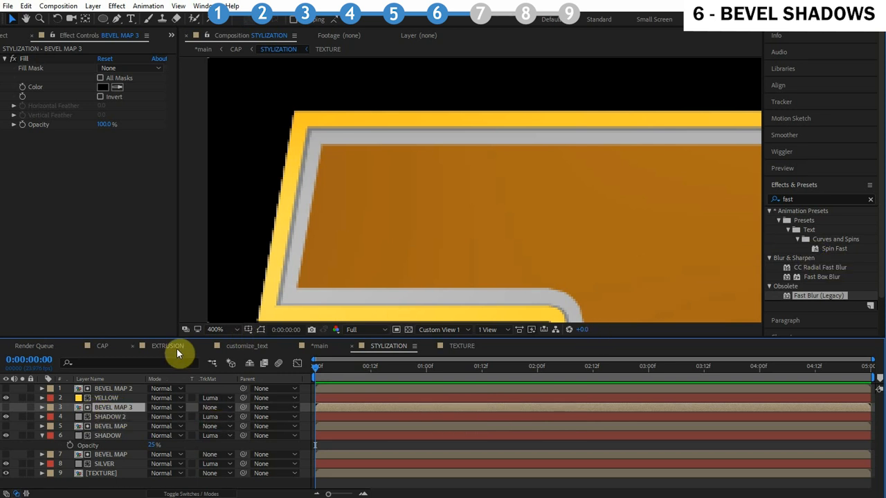
{"action": "right_click", "coordinate": [123, 407]}
{"action": "left_click", "coordinate": [93, 6]}
{"action": "left_click", "coordinate": [93, 6]}
{"action": "left_click", "coordinate": [122, 431]}
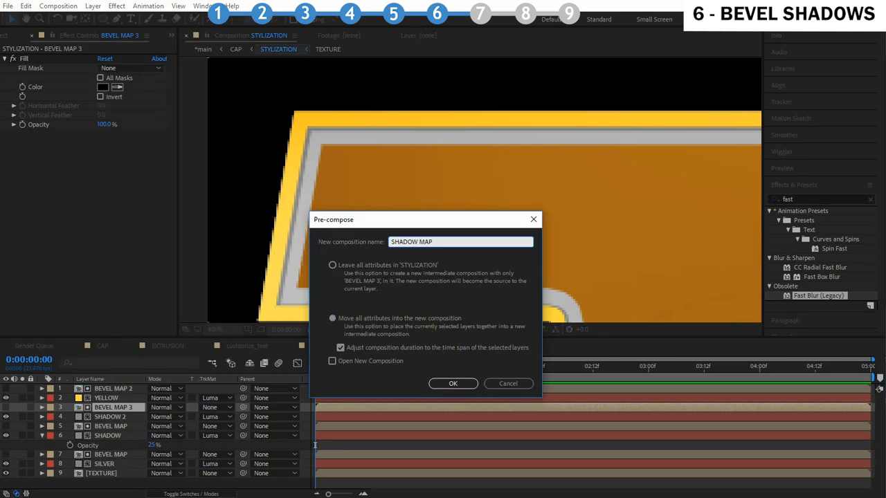
{"action": "left_click", "coordinate": [470, 383]}
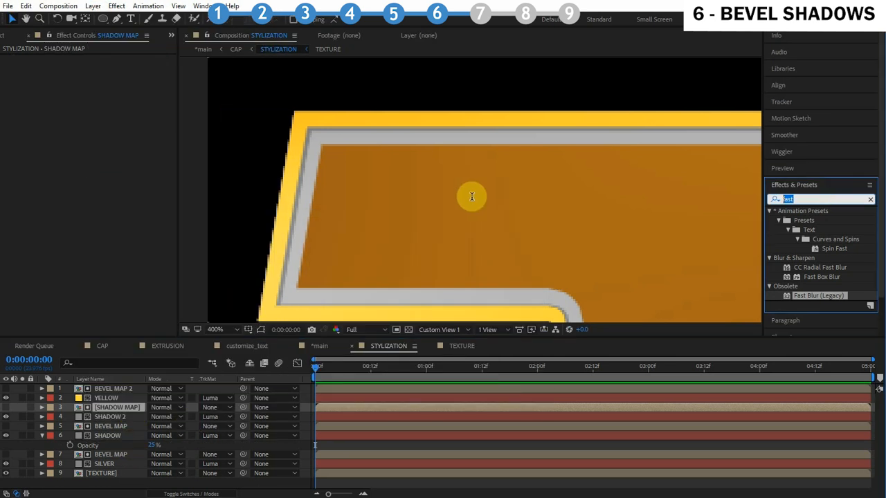
Apply CC Radial Blur to SHADOW MAP and move its center to about -760, -2796
{"action": "type", "text": "cc radi"}
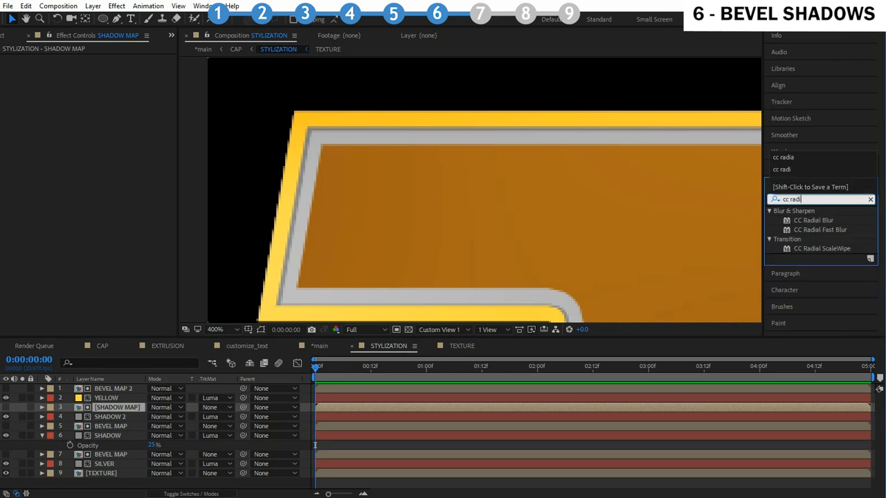
{"action": "left_click_drag", "start_coordinate": [833, 223], "coordinate": [111, 409]}
{"action": "scroll", "coordinate": [540, 135], "scroll_direction": "down", "scroll_amount": 10}
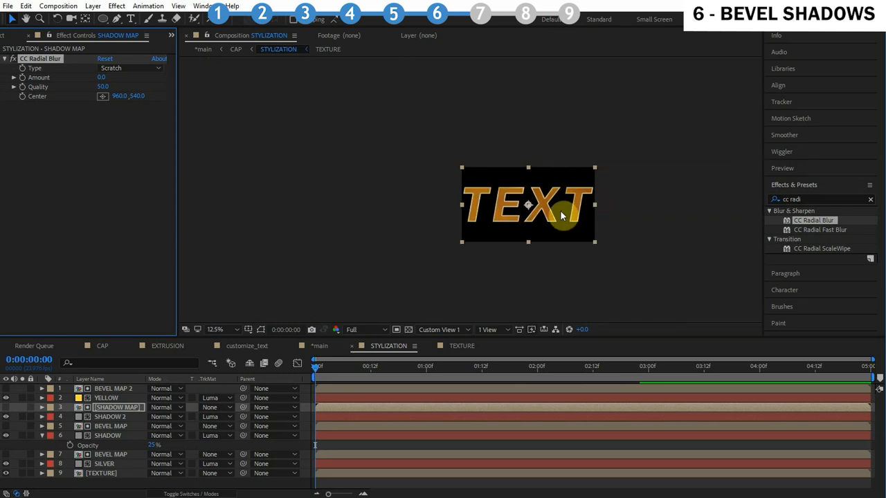
{"action": "left_click_drag", "start_coordinate": [533, 184], "coordinate": [405, 24]}
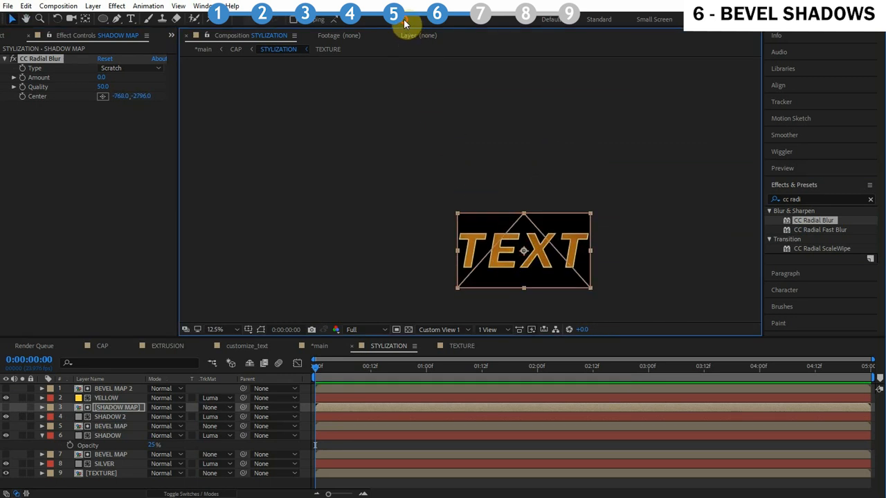
Set the CC Radial Blur type to Fading Zoom and its amount to 1
{"action": "scroll", "coordinate": [498, 184], "scroll_direction": "up", "scroll_amount": 8}
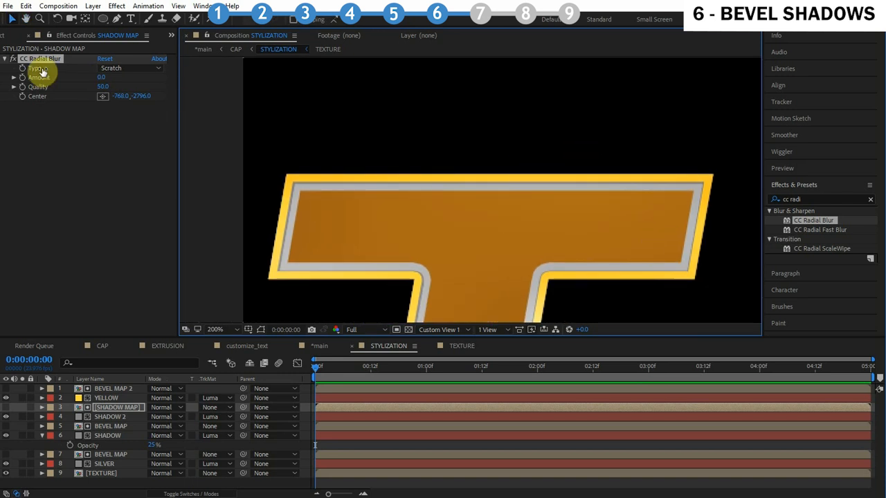
{"action": "left_click", "coordinate": [131, 67]}
{"action": "left_click", "coordinate": [144, 91]}
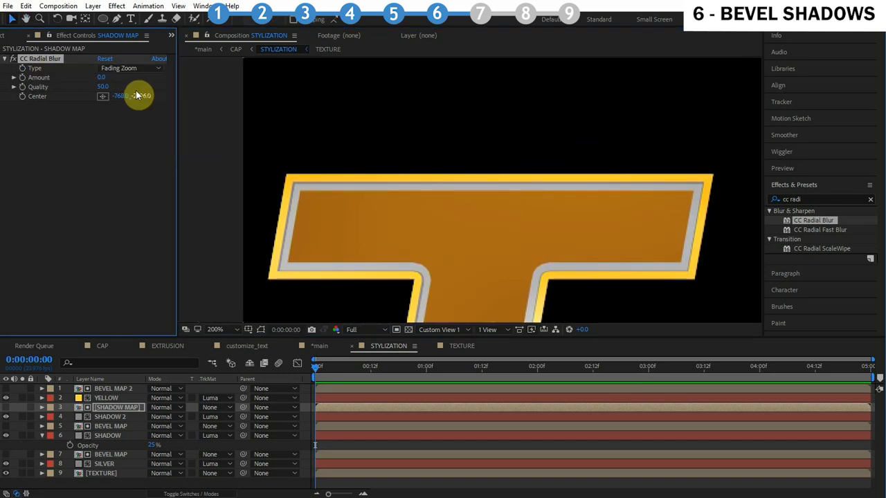
{"action": "left_click", "coordinate": [102, 77]}
{"action": "type", "text": "1"}
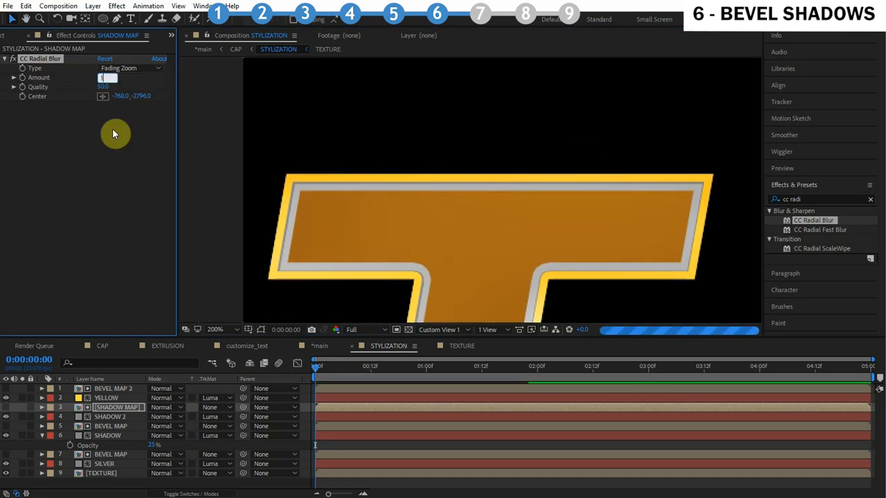
Inspect the bevel shadows across the letters while toggling the shadow layer's visibility
{"action": "left_click", "coordinate": [113, 129]}
{"action": "scroll", "coordinate": [224, 183], "scroll_direction": "up", "scroll_amount": 1}
{"action": "left_click_drag", "start_coordinate": [231, 182], "coordinate": [477, 160]}
{"action": "left_click", "coordinate": [8, 421]}
{"action": "scroll", "coordinate": [443, 225], "scroll_direction": "down", "scroll_amount": 4}
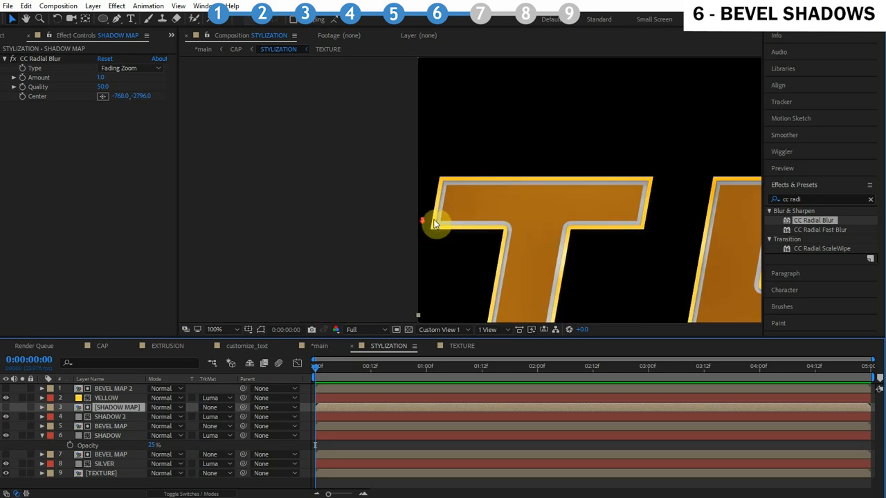
{"action": "scroll", "coordinate": [463, 232], "scroll_direction": "up", "scroll_amount": 1}
{"action": "left_click_drag", "start_coordinate": [434, 200], "coordinate": [309, 194]}
{"action": "left_click_drag", "start_coordinate": [579, 244], "coordinate": [313, 233]}
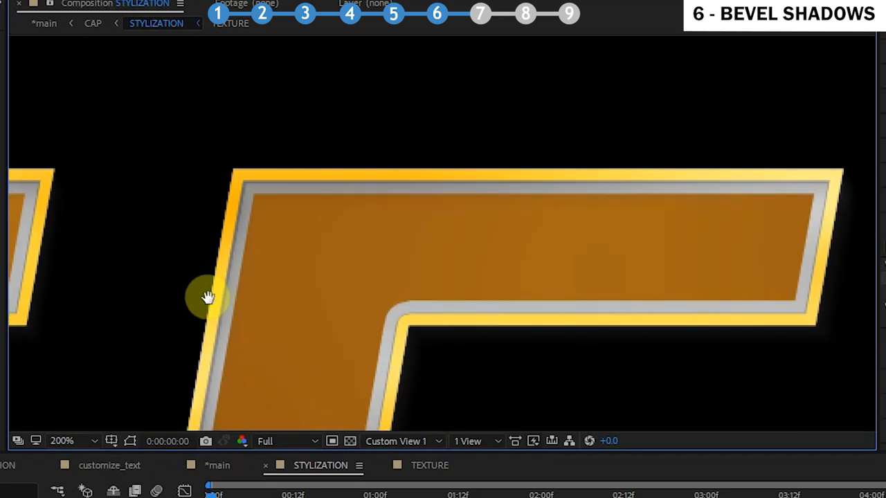
{"action": "left_click_drag", "start_coordinate": [222, 296], "coordinate": [761, 276]}
{"action": "left_click_drag", "start_coordinate": [290, 277], "coordinate": [451, 277]}
{"action": "scroll", "coordinate": [453, 276], "scroll_direction": "down", "scroll_amount": 2}
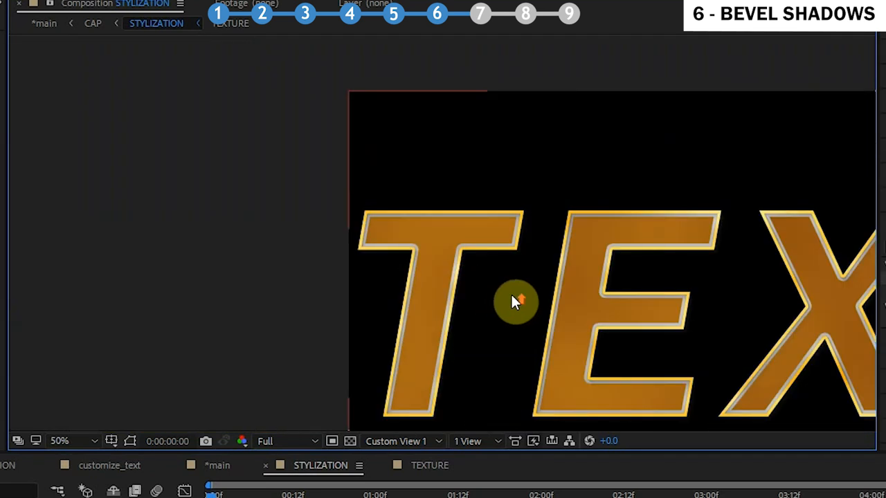
{"action": "scroll", "coordinate": [516, 301], "scroll_direction": "up", "scroll_amount": 2}
{"action": "left_click_drag", "start_coordinate": [385, 271], "coordinate": [211, 227]}
{"action": "left_click_drag", "start_coordinate": [364, 231], "coordinate": [649, 221]}
{"action": "left_click_drag", "start_coordinate": [545, 229], "coordinate": [205, 238]}
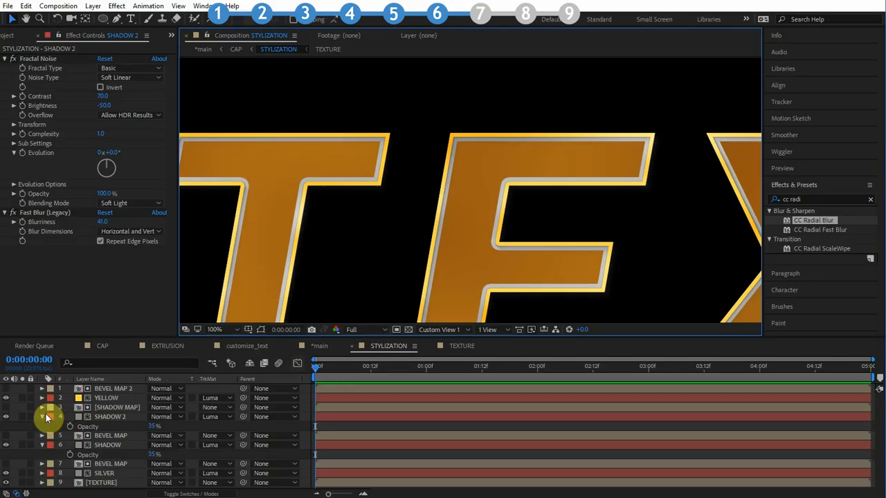
{"action": "left_click", "coordinate": [42, 417]}
{"action": "left_click", "coordinate": [42, 417]}
{"action": "left_click", "coordinate": [43, 435]}
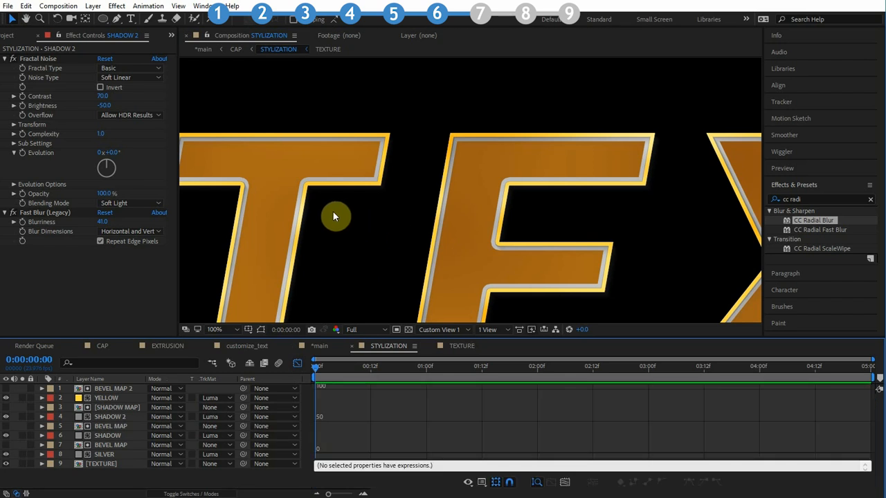
Show the transparency grid and enable Preserve Underlying Transparency on the SHADOW 2 layer
{"action": "left_click", "coordinate": [409, 330]}
{"action": "scroll", "coordinate": [322, 205], "scroll_direction": "up", "scroll_amount": 1}
{"action": "left_click_drag", "start_coordinate": [318, 199], "coordinate": [563, 213]}
{"action": "left_click", "coordinate": [7, 417]}
{"action": "left_click", "coordinate": [8, 417]}
{"action": "left_click", "coordinate": [8, 417]}
{"action": "left_click", "coordinate": [8, 417]}
{"action": "left_click", "coordinate": [104, 419]}
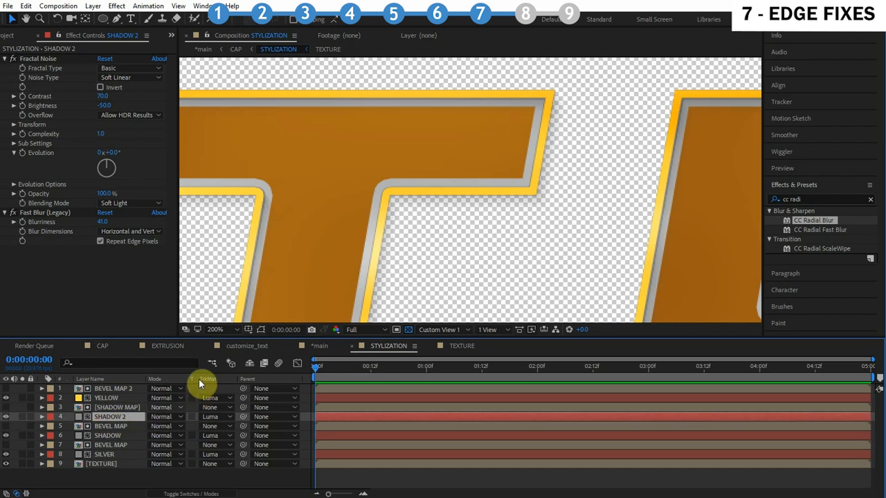
{"action": "left_click", "coordinate": [191, 417]}
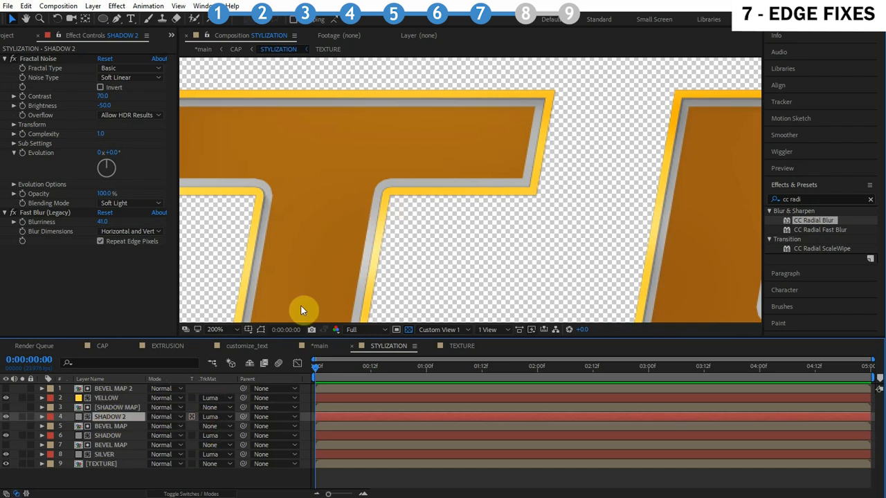
Enable Preserve Underlying Transparency on the SHADOW layer after briefly soloing TEXTURE
{"action": "left_click", "coordinate": [95, 462]}
{"action": "left_click", "coordinate": [22, 463]}
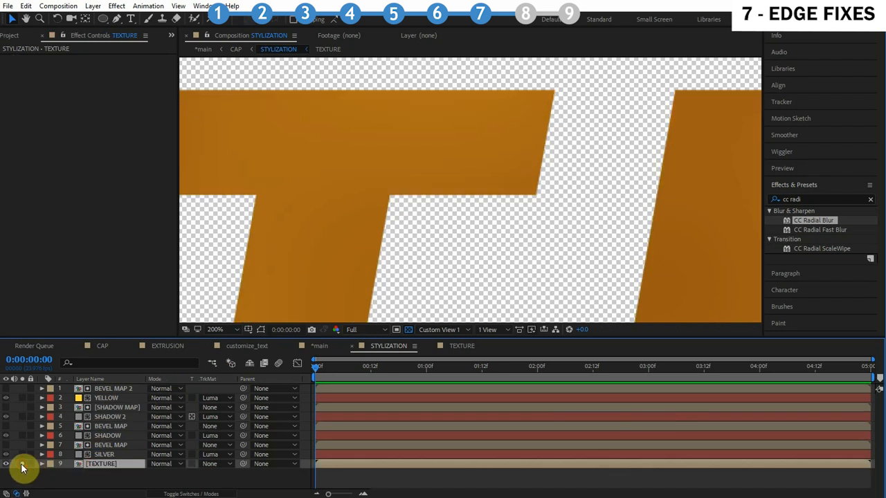
{"action": "left_click", "coordinate": [21, 463]}
{"action": "left_click", "coordinate": [22, 463]}
{"action": "left_click", "coordinate": [22, 464]}
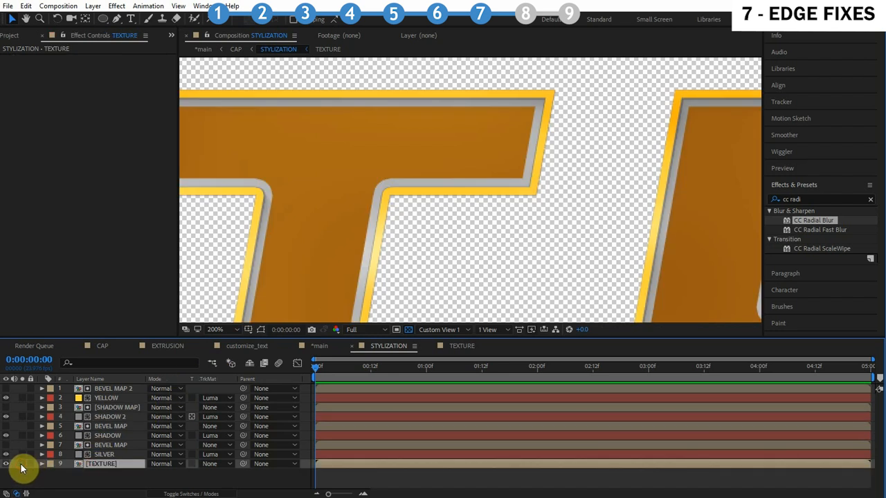
{"action": "left_click", "coordinate": [191, 435]}
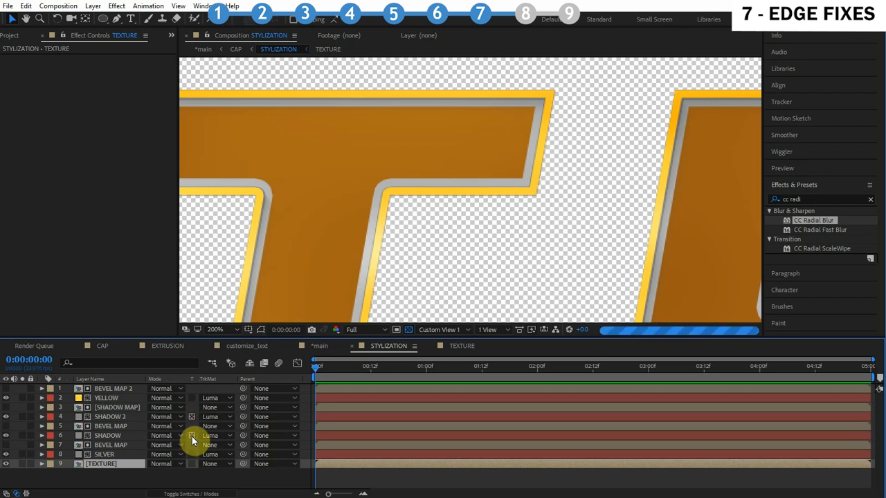
Add a new adjustment layer above BEVEL MAP 2 in the STYLIZATION composition
{"action": "left_click_drag", "start_coordinate": [516, 136], "coordinate": [490, 186]}
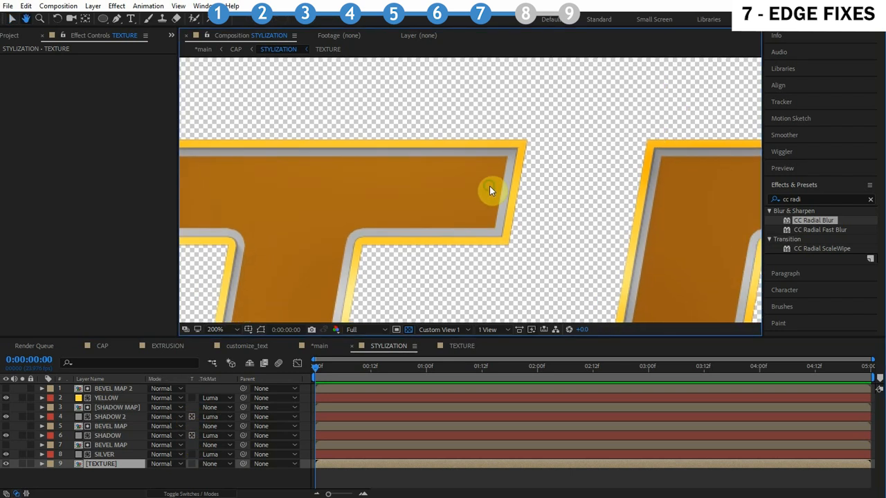
{"action": "scroll", "coordinate": [491, 186], "scroll_direction": "up", "scroll_amount": 2}
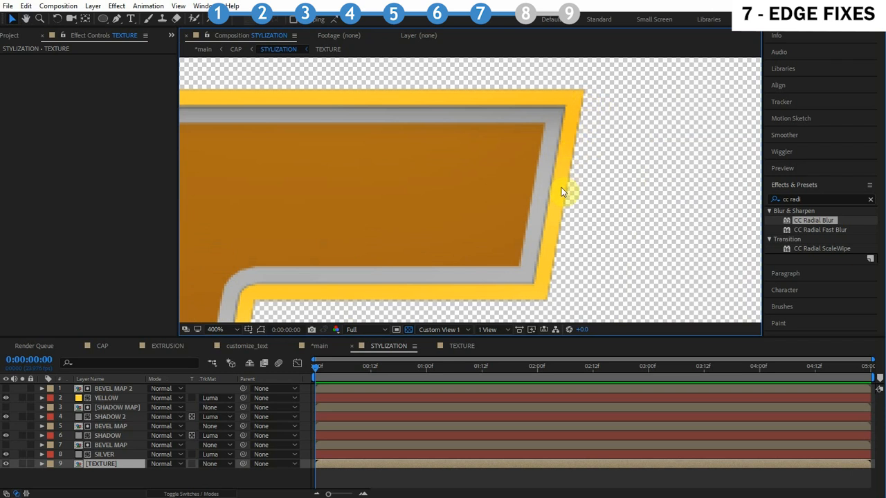
{"action": "left_click_drag", "start_coordinate": [546, 302], "coordinate": [606, 227]}
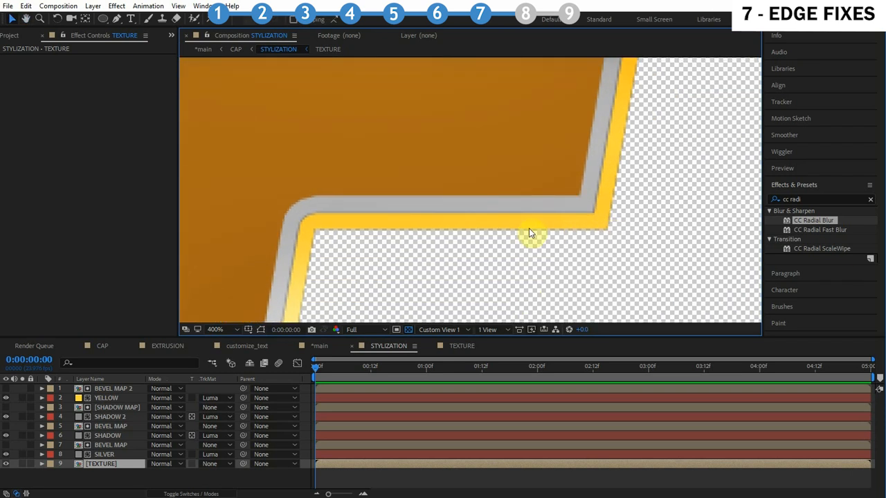
{"action": "scroll", "coordinate": [430, 229], "scroll_direction": "down", "scroll_amount": 2}
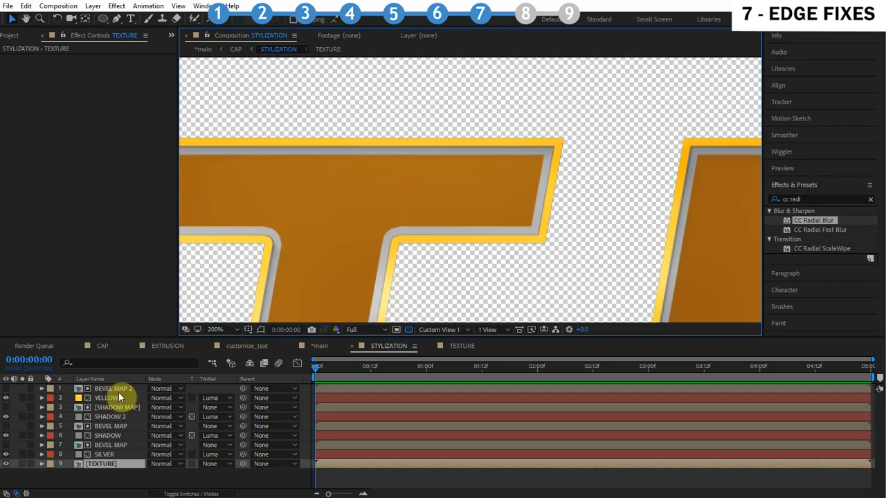
{"action": "left_click", "coordinate": [120, 390]}
{"action": "left_click", "coordinate": [93, 5]}
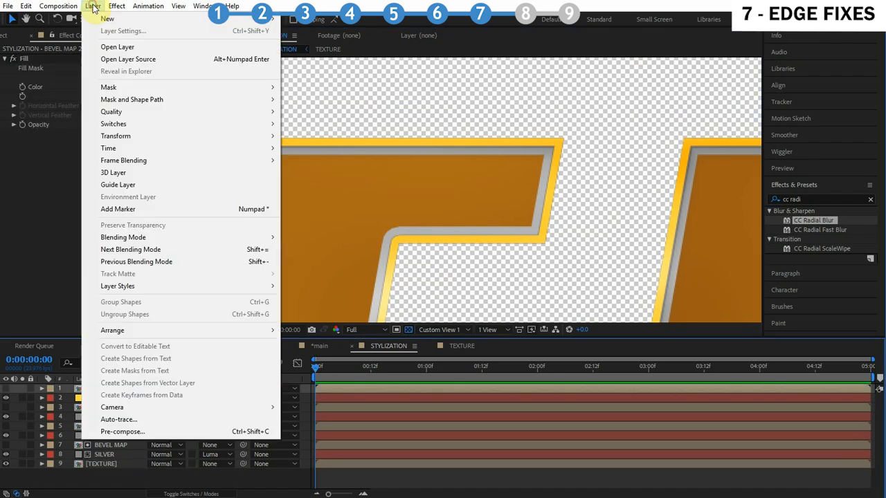
{"action": "mouse_move", "coordinate": [106, 16]}
{"action": "left_click", "coordinate": [354, 93]}
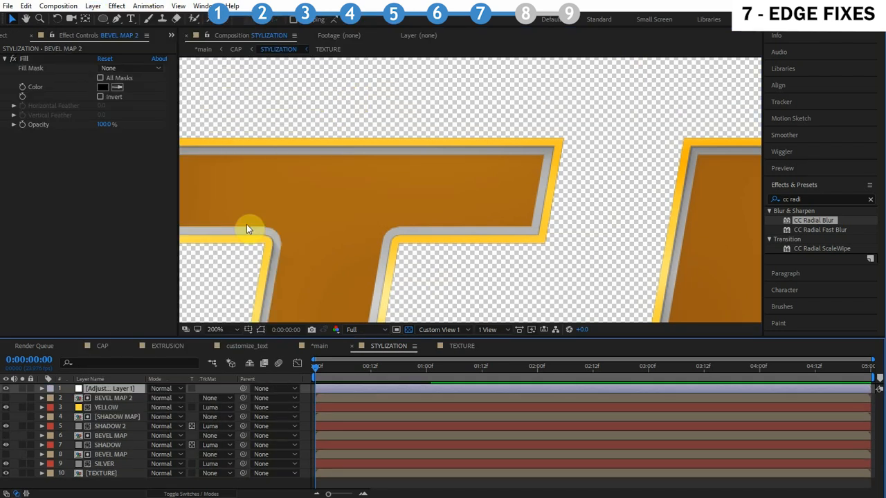
Apply Refine Soft Matte to the adjustment layer and set Increase Decontamination Radius to 1
{"action": "key", "text": "ctrl+f"}
{"action": "type", "text": "refine"}
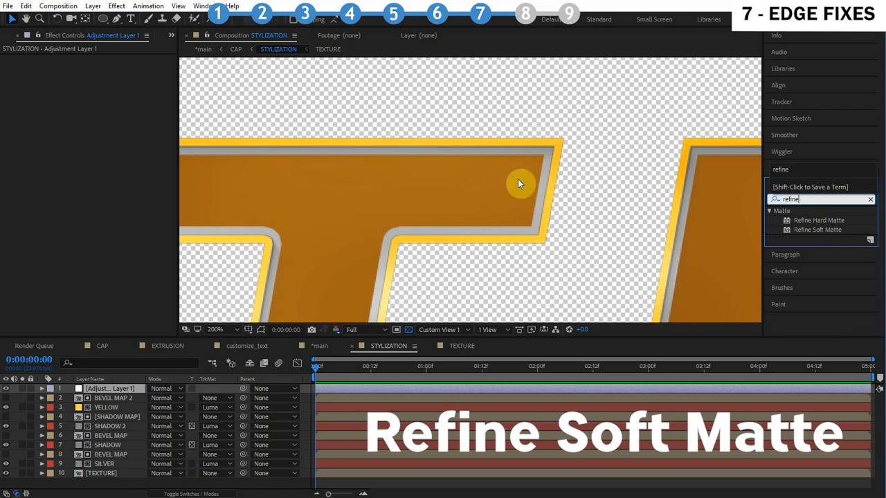
{"action": "left_click", "coordinate": [824, 186]}
{"action": "left_click_drag", "start_coordinate": [102, 395], "coordinate": [109, 392]}
{"action": "left_click", "coordinate": [122, 68]}
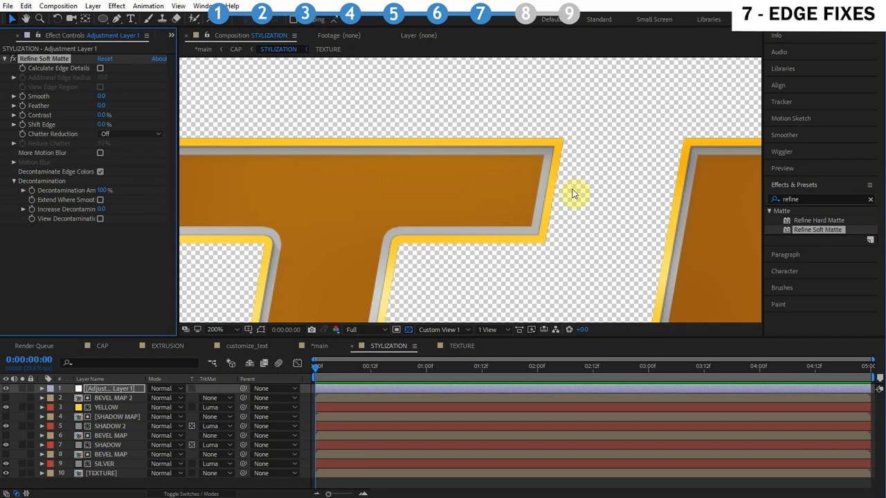
{"action": "key", "text": "period"}
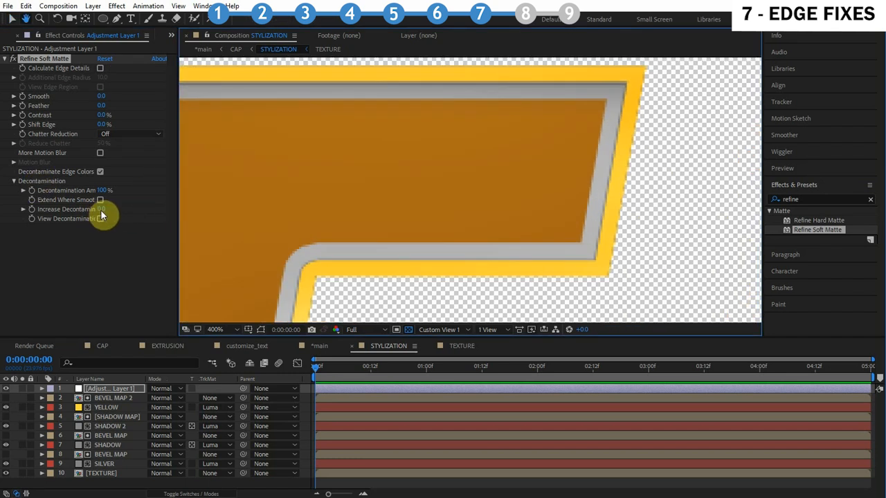
{"action": "left_click", "coordinate": [102, 208]}
{"action": "type", "text": "1"}
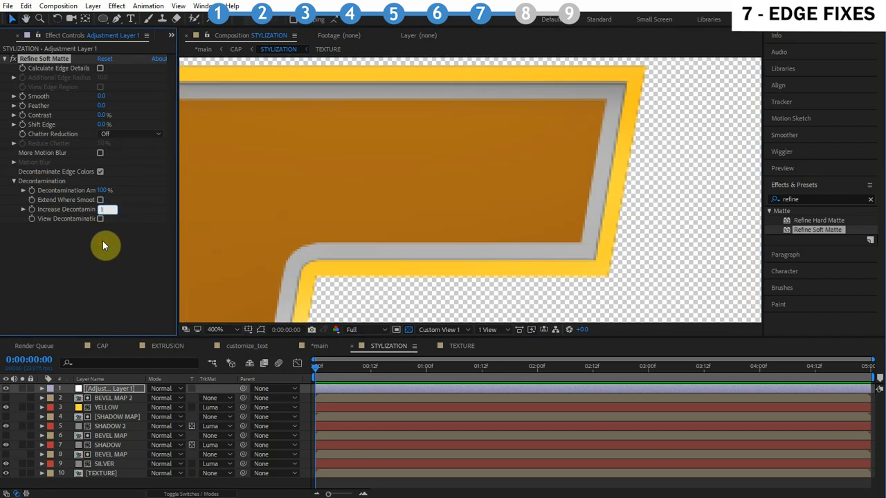
{"action": "key", "text": "Return"}
{"action": "key", "text": "comma"}
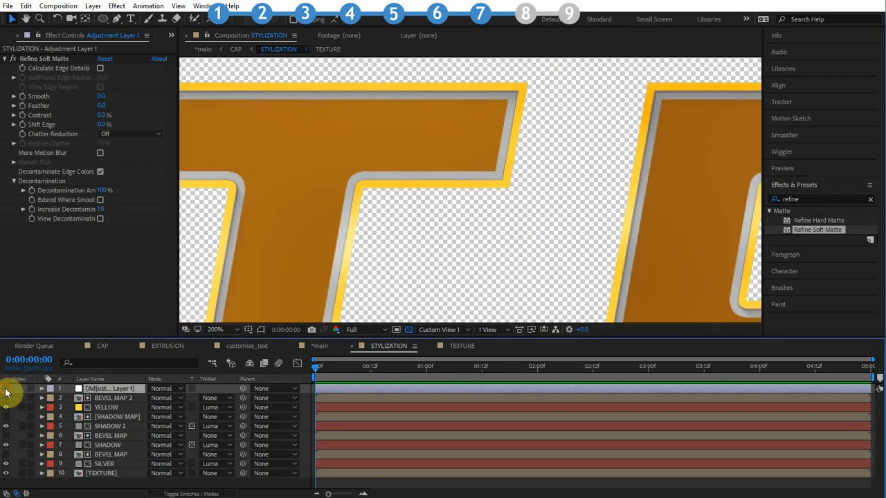
Compare the letter edges with the adjustment layer toggled off and on
{"action": "left_click", "coordinate": [5, 389]}
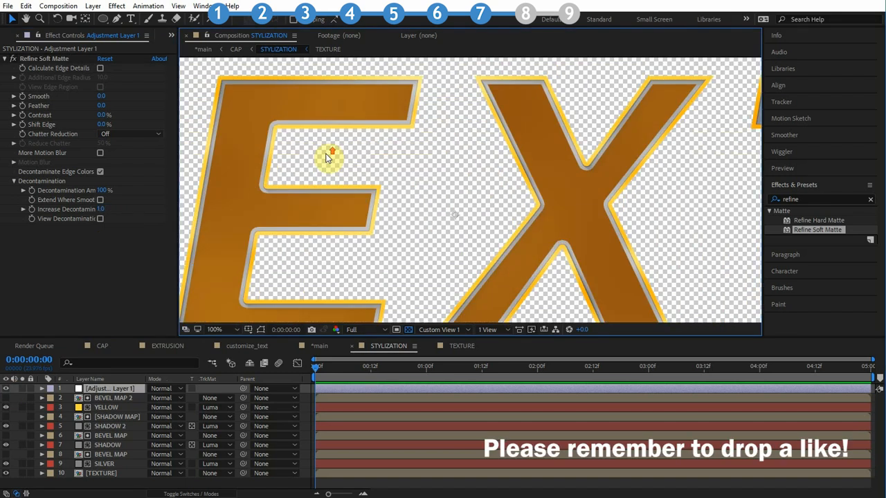
{"action": "left_click_drag", "start_coordinate": [330, 158], "coordinate": [432, 159]}
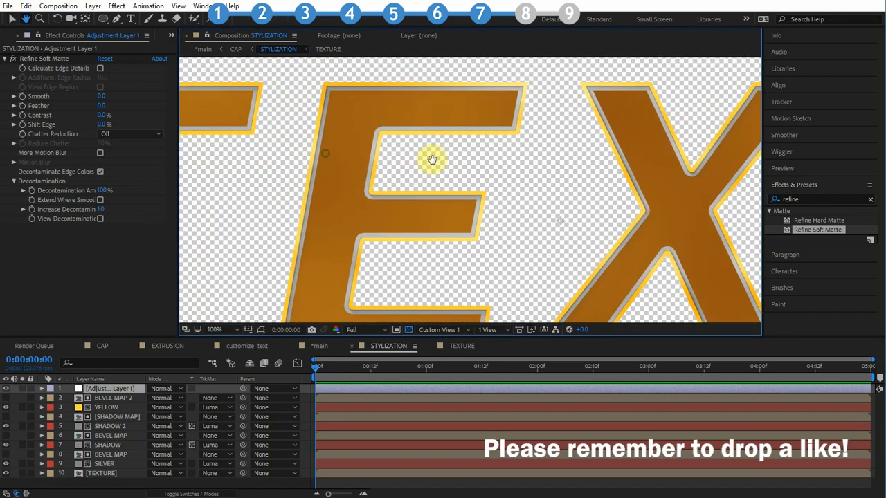
{"action": "left_click", "coordinate": [407, 329]}
{"action": "key", "text": "comma"}
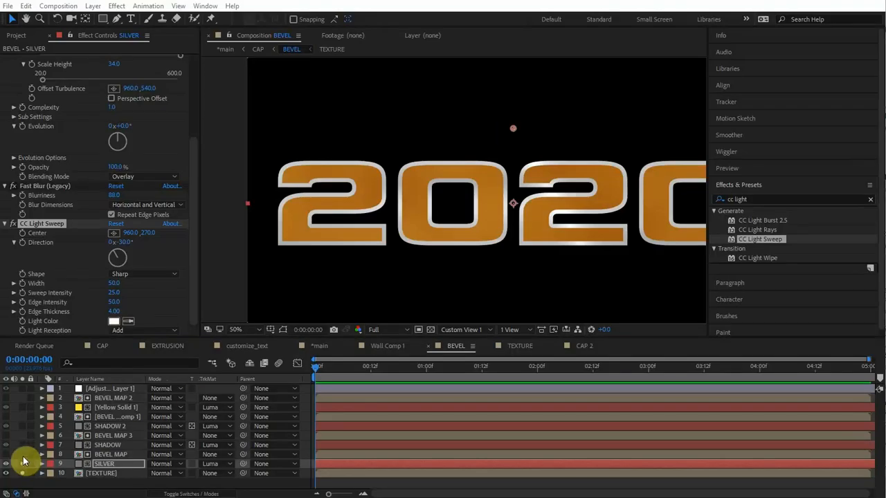
Move the SILVER layer's CC Light Sweep center to about 330, 500 and raise its width and sweep intensity to about 86
{"action": "left_click_drag", "start_coordinate": [512, 128], "coordinate": [448, 199]}
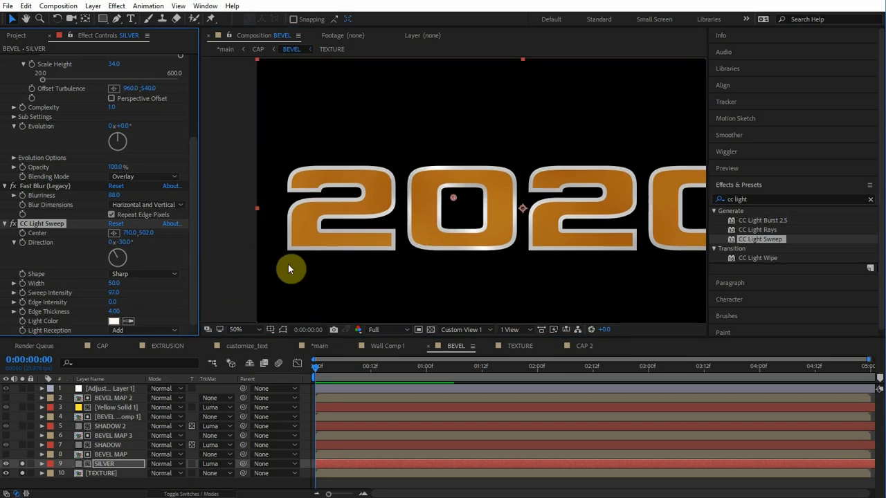
{"action": "left_click_drag", "start_coordinate": [454, 196], "coordinate": [348, 197]}
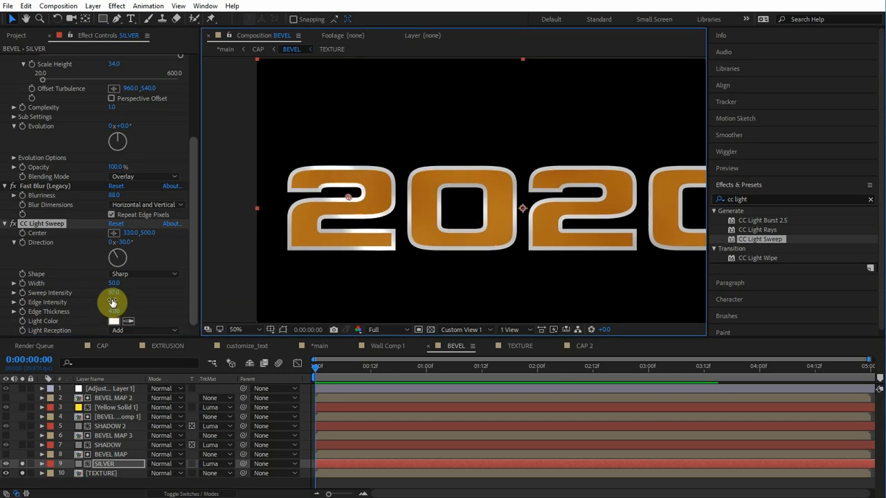
{"action": "left_click_drag", "start_coordinate": [113, 284], "coordinate": [136, 285]}
{"action": "left_click_drag", "start_coordinate": [114, 294], "coordinate": [107, 298]}
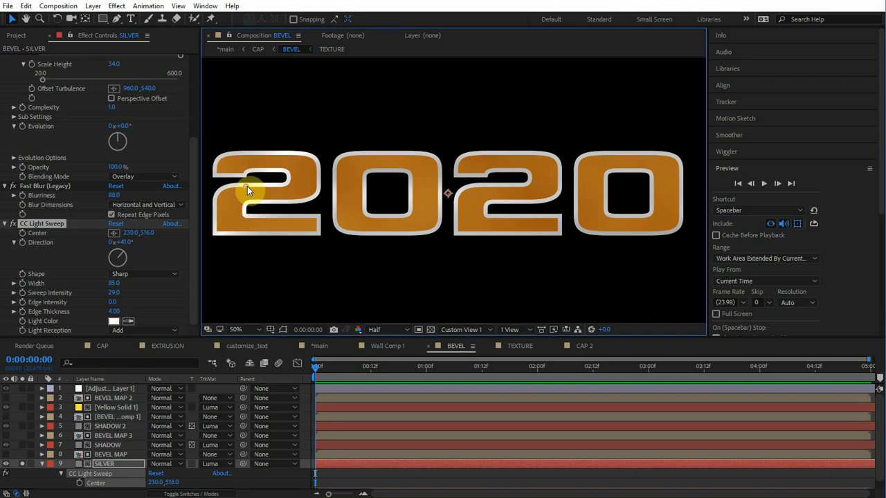
{"action": "mouse_move", "coordinate": [247, 186]}
{"action": "left_mouse_down"}
{"action": "mouse_move", "coordinate": [359, 213]}
{"action": "mouse_move", "coordinate": [516, 219]}
{"action": "mouse_move", "coordinate": [243, 175]}
{"action": "left_mouse_up"}
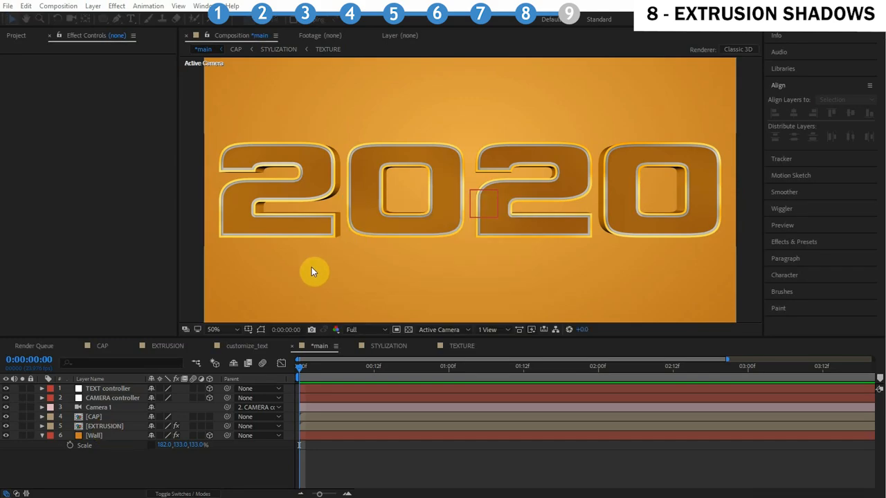
Open the EXTRUSION composition and turn on Casts Shadows for both point lights
{"action": "double_click", "coordinate": [111, 428]}
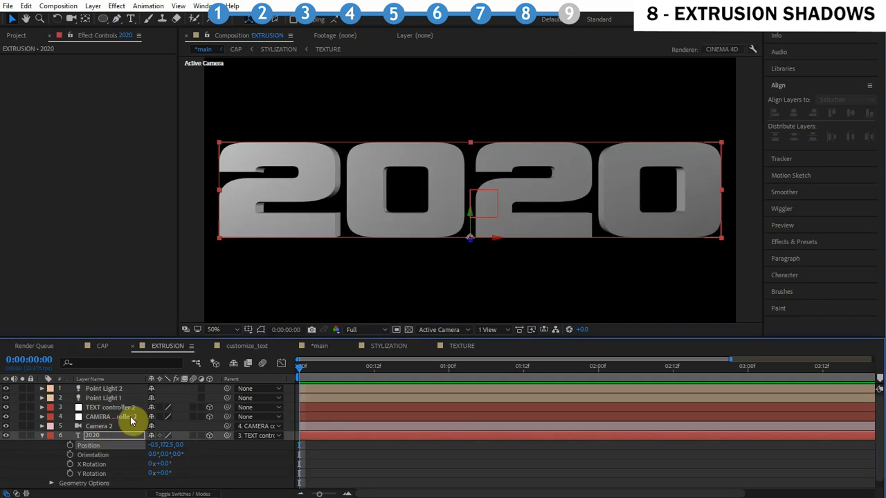
{"action": "key", "text": "u"}
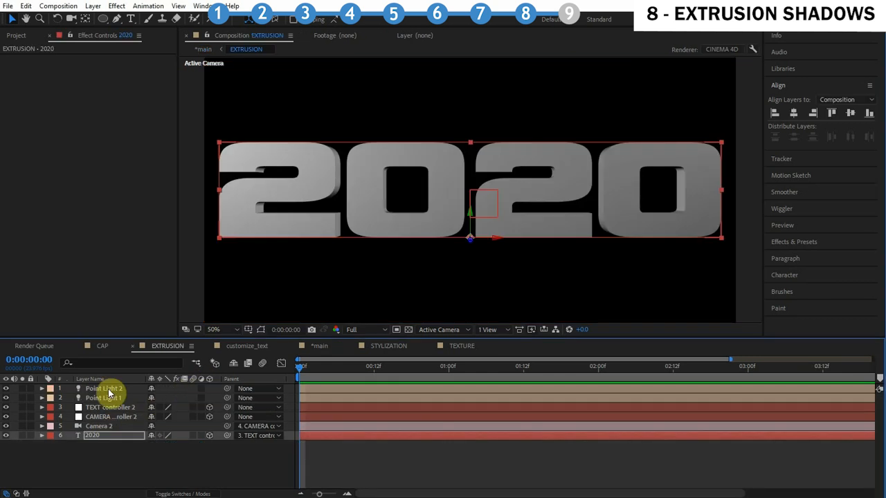
{"action": "left_click", "coordinate": [108, 389]}
{"action": "left_click", "coordinate": [88, 398], "text": "shift"}
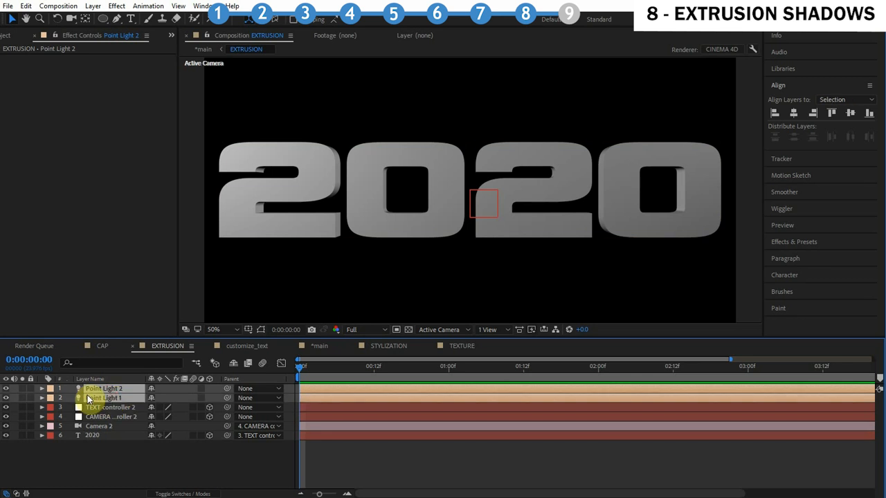
{"action": "key", "text": "a"}
{"action": "key", "text": "a"}
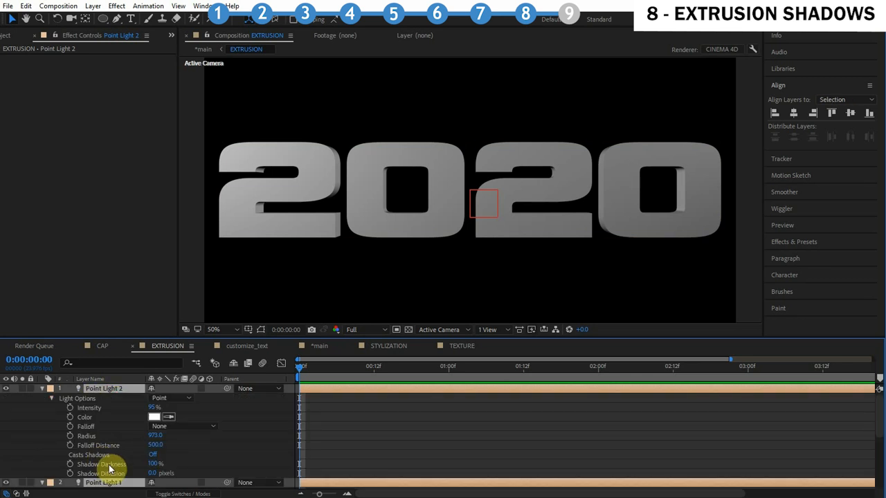
{"action": "left_click", "coordinate": [151, 458]}
Turn on Casts Shadows in the 2020 text layer's Material Options
{"action": "scroll", "coordinate": [224, 456], "scroll_direction": "down", "scroll_amount": 4}
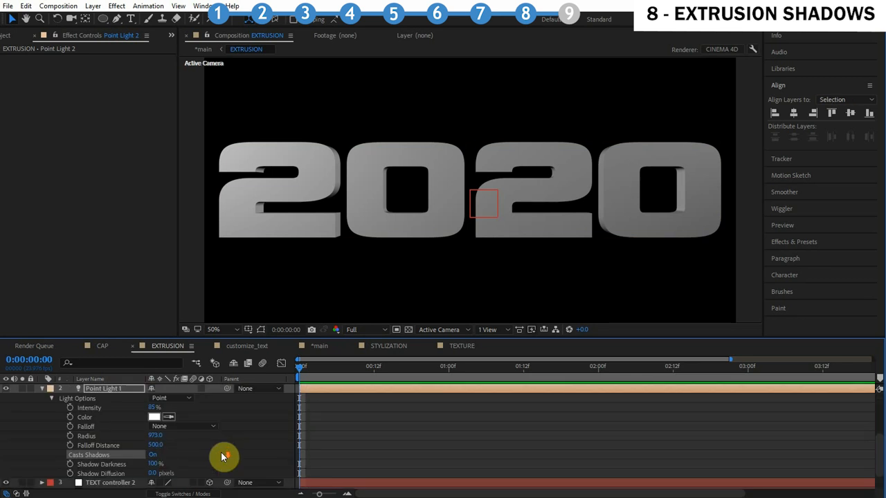
{"action": "left_click", "coordinate": [104, 483]}
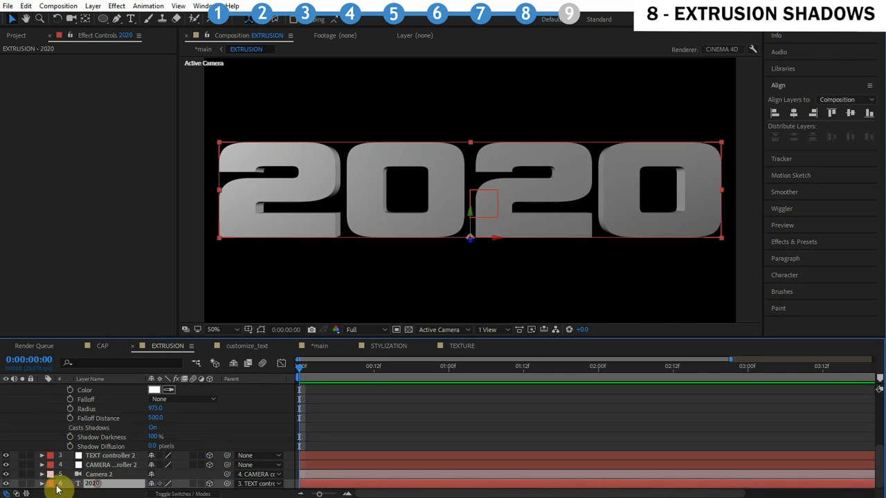
{"action": "left_click", "coordinate": [42, 485]}
{"action": "left_click", "coordinate": [55, 485]}
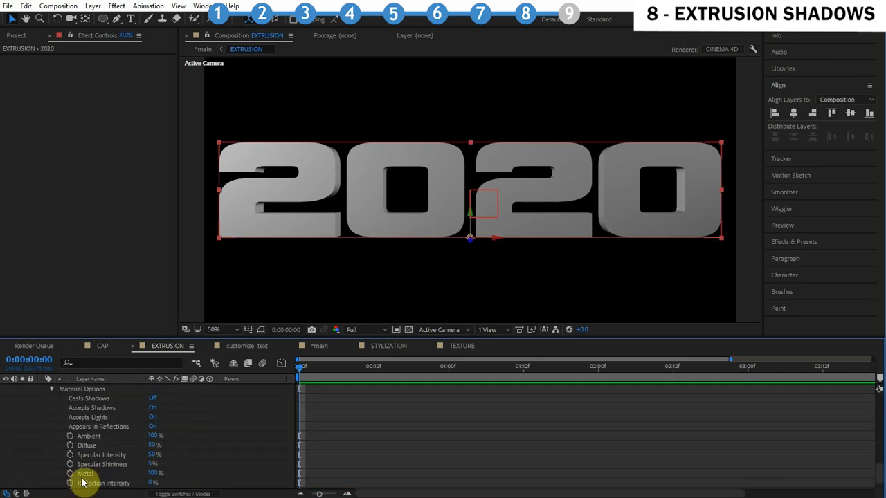
{"action": "left_click", "coordinate": [153, 399]}
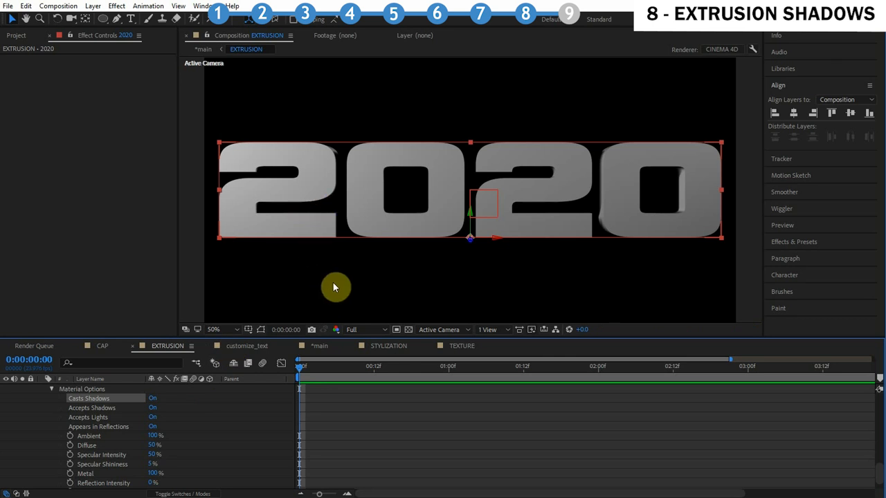
Select both point lights and set their Shadow Diffusion to 20 pixels
{"action": "scroll", "coordinate": [88, 393], "scroll_direction": "up", "scroll_amount": 10}
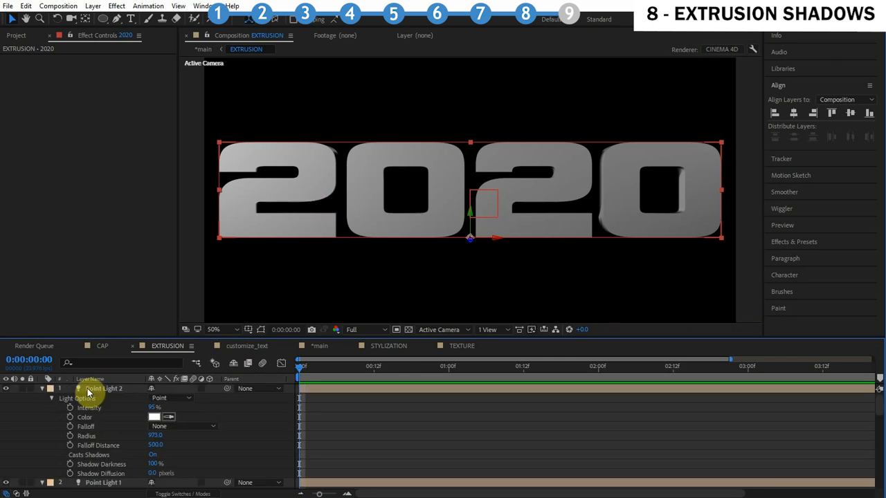
{"action": "left_click", "coordinate": [96, 389]}
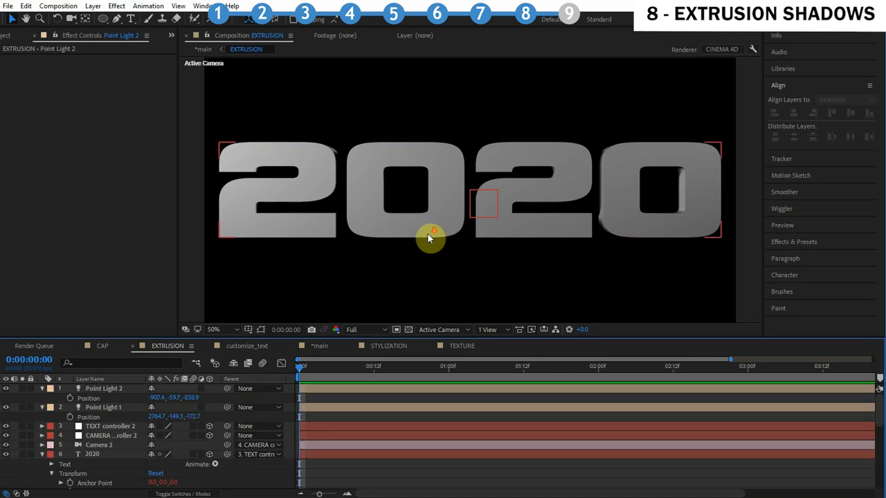
{"action": "scroll", "coordinate": [427, 237], "scroll_direction": "down", "scroll_amount": 3}
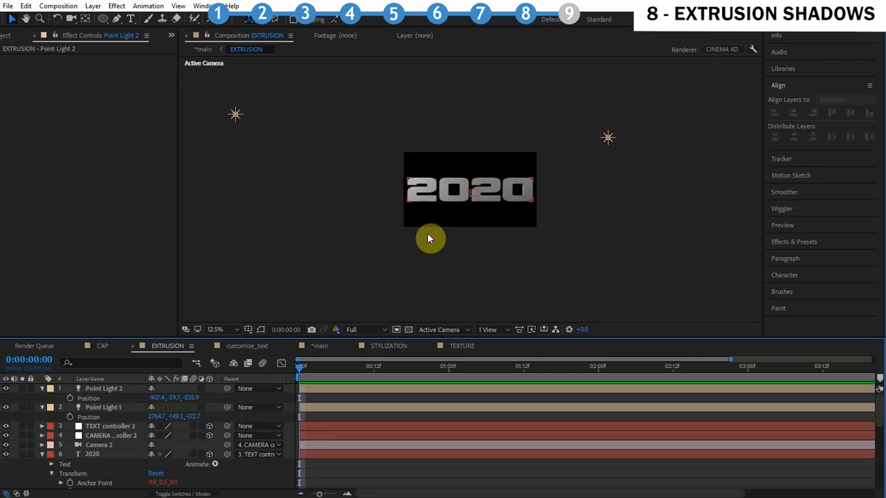
{"action": "scroll", "coordinate": [427, 235], "scroll_direction": "up", "scroll_amount": 1}
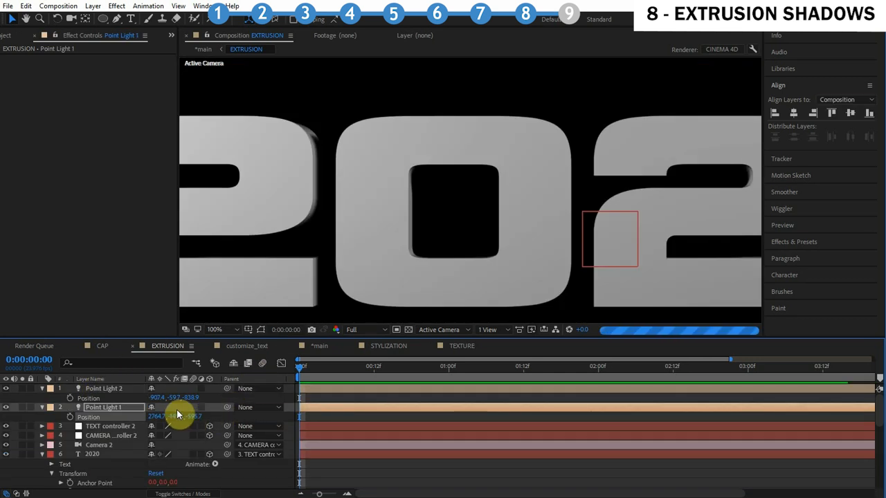
{"action": "scroll", "coordinate": [406, 169], "scroll_direction": "down", "scroll_amount": 2}
{"action": "scroll", "coordinate": [409, 179], "scroll_direction": "up", "scroll_amount": 2}
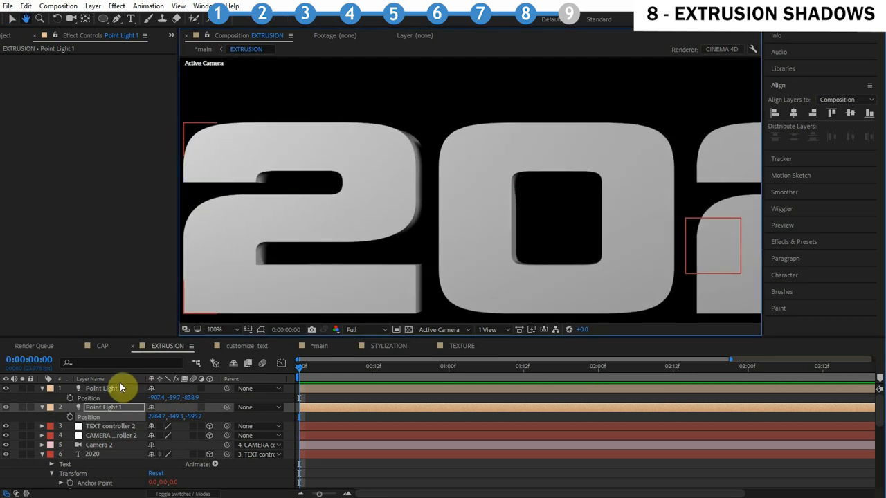
{"action": "left_click", "coordinate": [117, 391]}
{"action": "left_click", "coordinate": [117, 405], "text": "shift"}
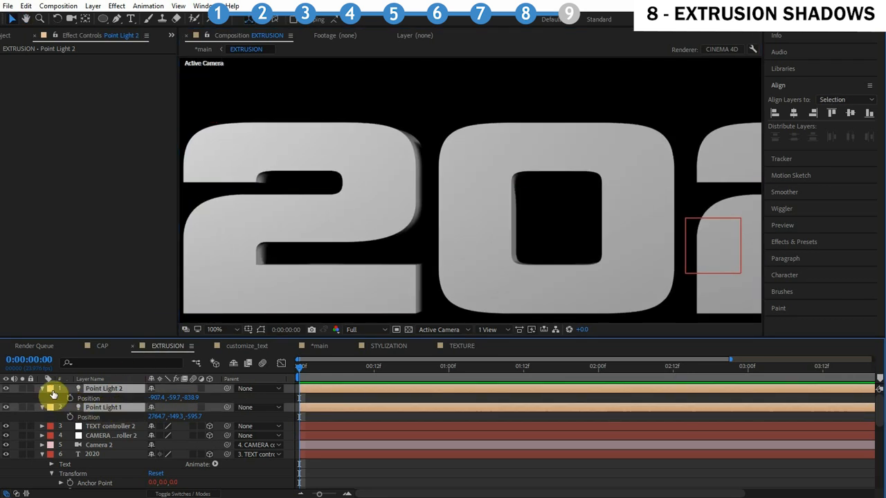
{"action": "key", "text": "a"}
{"action": "key", "text": "a"}
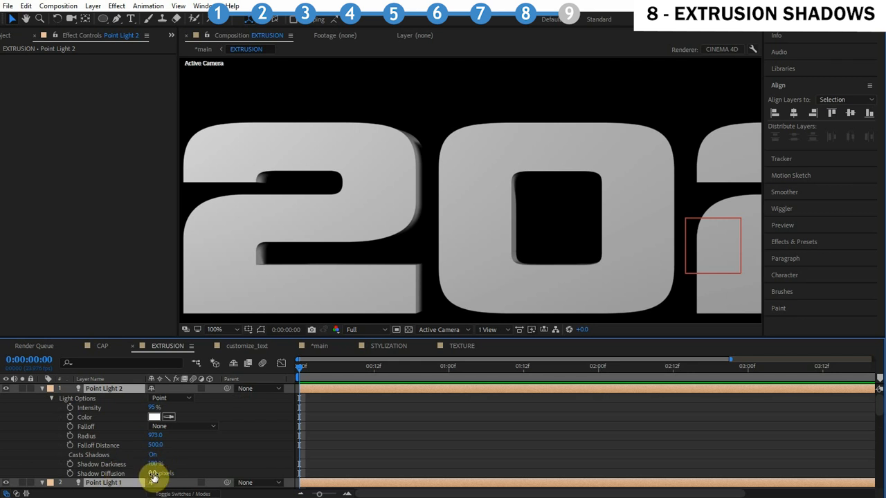
{"action": "left_click_drag", "start_coordinate": [154, 476], "coordinate": [198, 474]}
{"action": "left_click", "coordinate": [258, 456]}
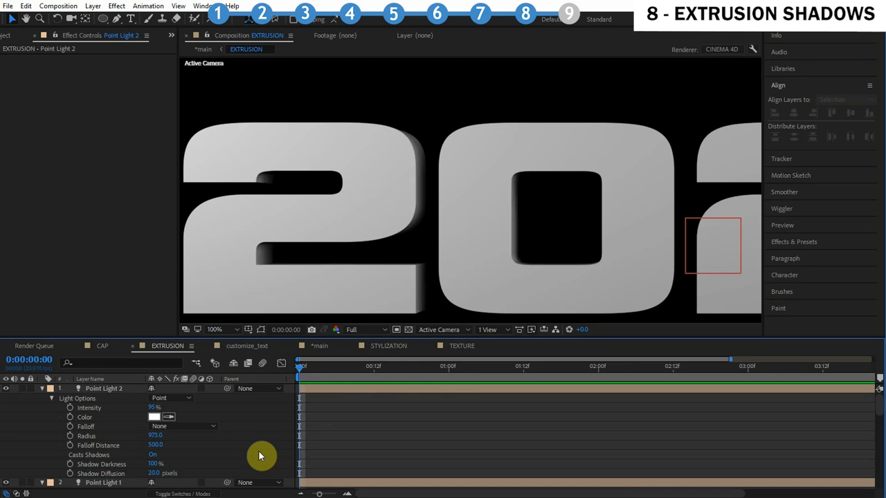
Lower the point lights' Shadow Darkness to 75%
{"action": "left_click", "coordinate": [107, 388]}
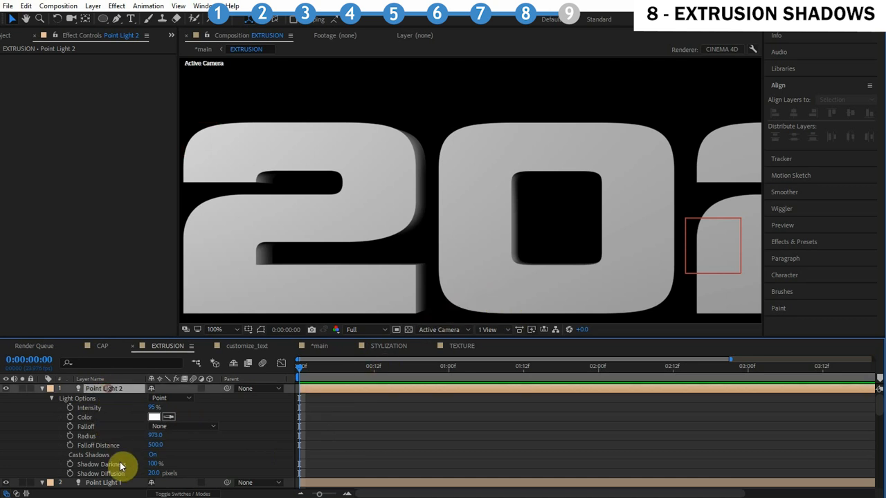
{"action": "left_click", "coordinate": [106, 482], "text": "shift"}
{"action": "left_click", "coordinate": [238, 441]}
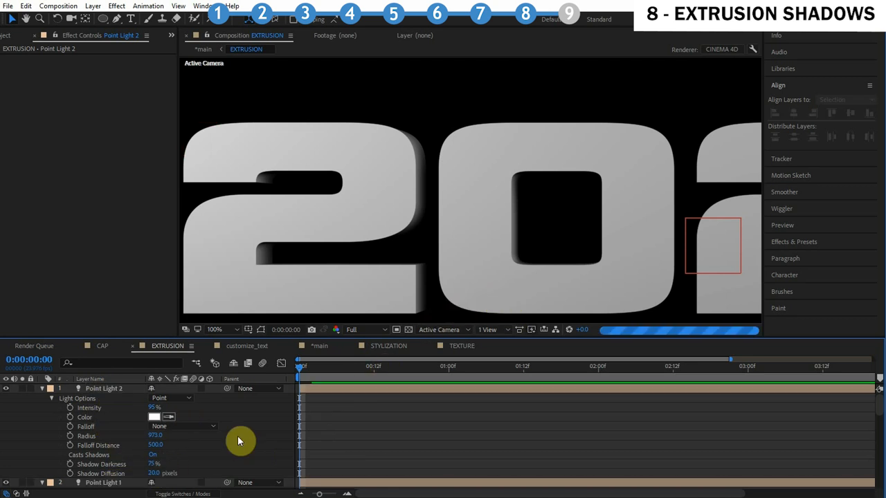
Switch the view to Custom View 2 and add an ambient light with 25% intensity
{"action": "scroll", "coordinate": [473, 292], "scroll_direction": "down", "scroll_amount": 2}
{"action": "key", "text": "c"}
{"action": "left_click", "coordinate": [446, 329]}
{"action": "left_click", "coordinate": [457, 462]}
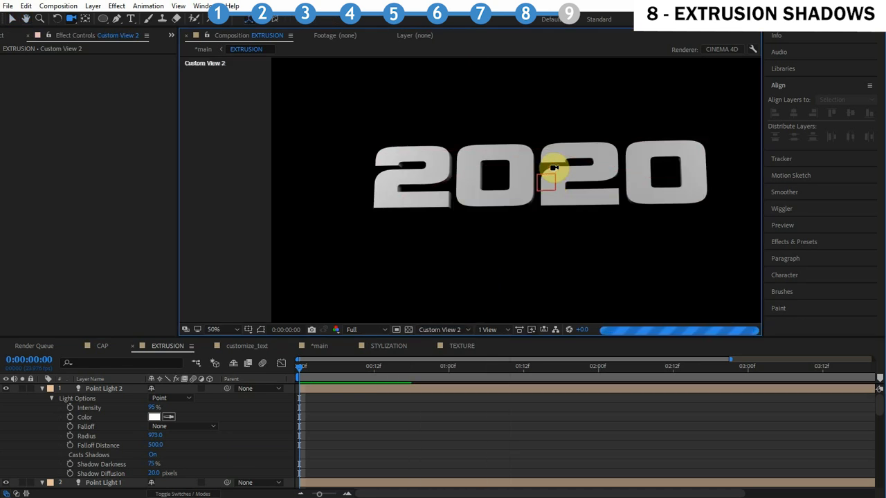
{"action": "left_click", "coordinate": [122, 389]}
{"action": "left_click", "coordinate": [93, 6]}
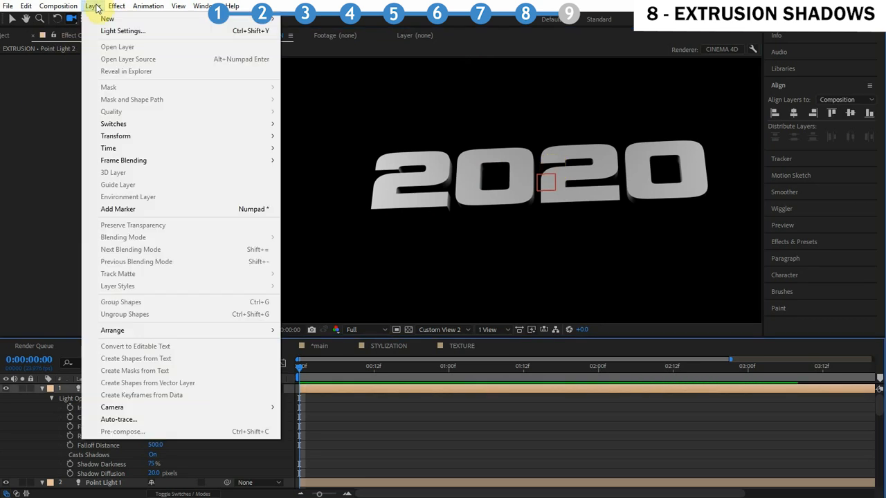
{"action": "mouse_move", "coordinate": [111, 18]}
{"action": "left_click", "coordinate": [327, 43]}
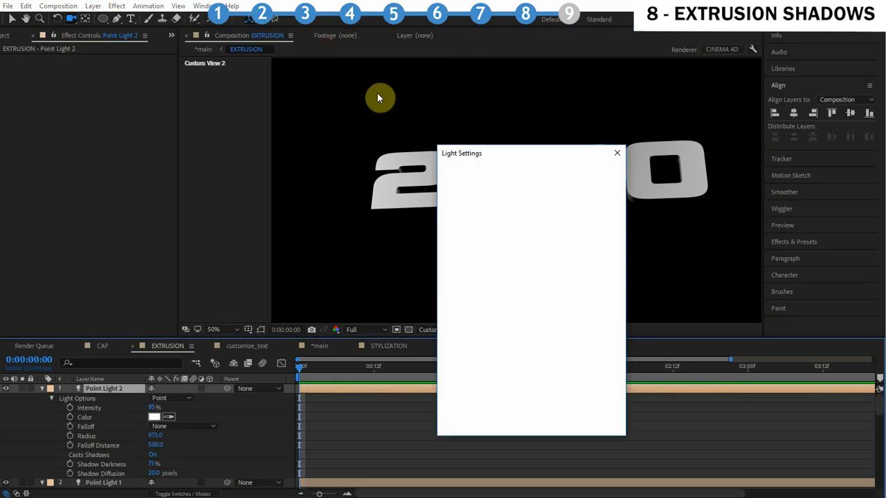
{"action": "left_click", "coordinate": [520, 237]}
{"action": "type", "text": "25"}
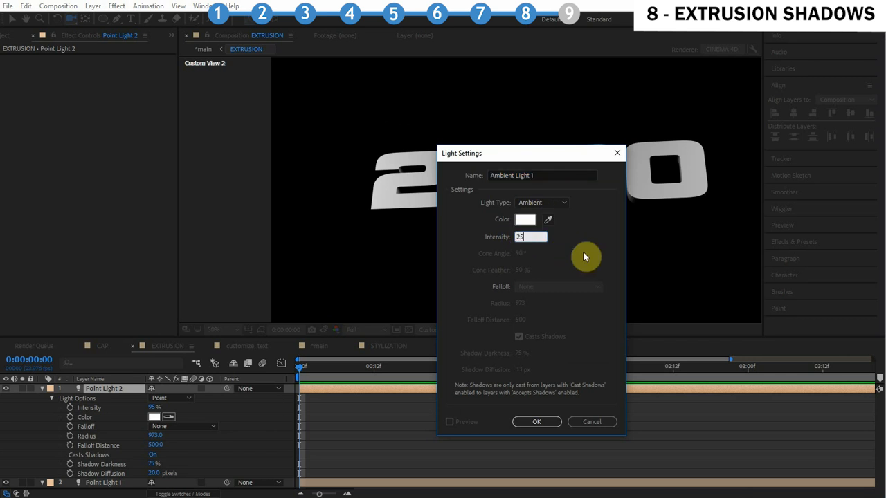
{"action": "left_click", "coordinate": [549, 423]}
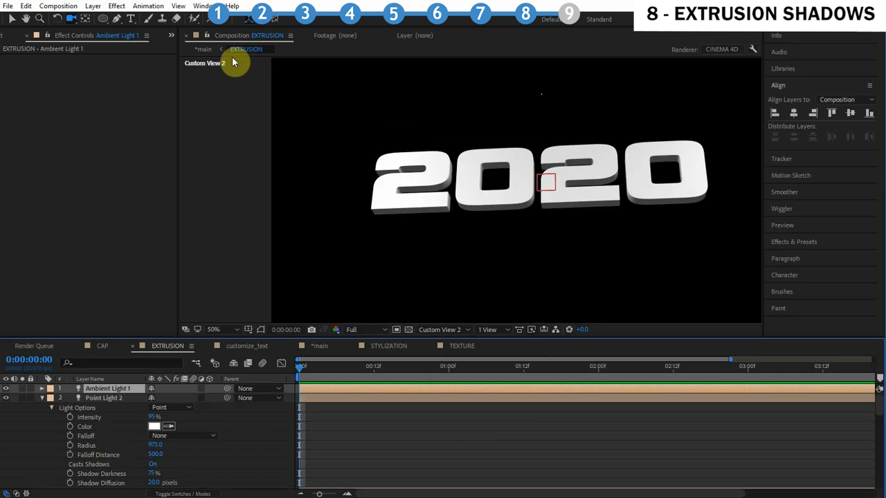
In the main composition, add a duplicated composition named SHADOW as a layer just above the Wall layer
{"action": "left_click", "coordinate": [202, 51]}
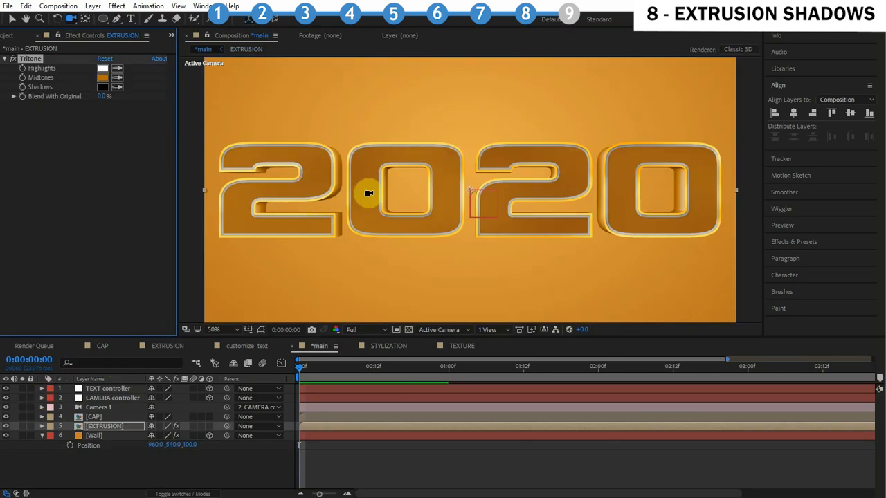
{"action": "left_click_drag", "start_coordinate": [339, 199], "coordinate": [337, 200]}
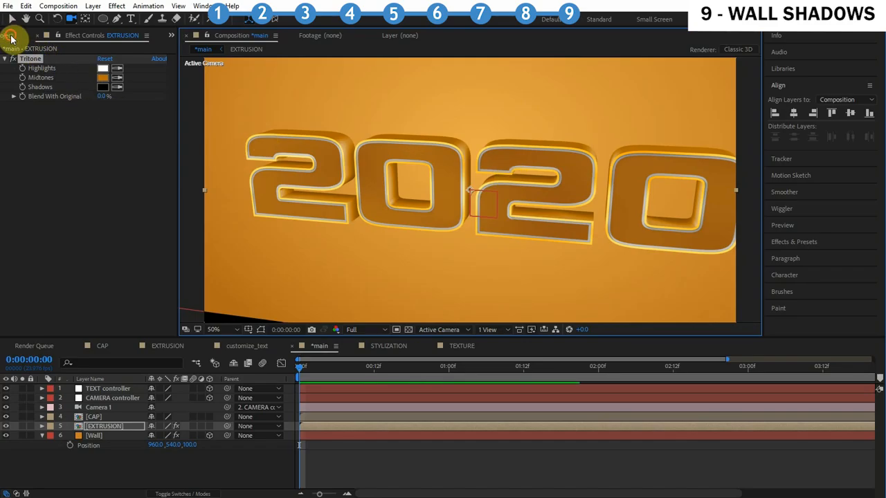
{"action": "left_click", "coordinate": [17, 34]}
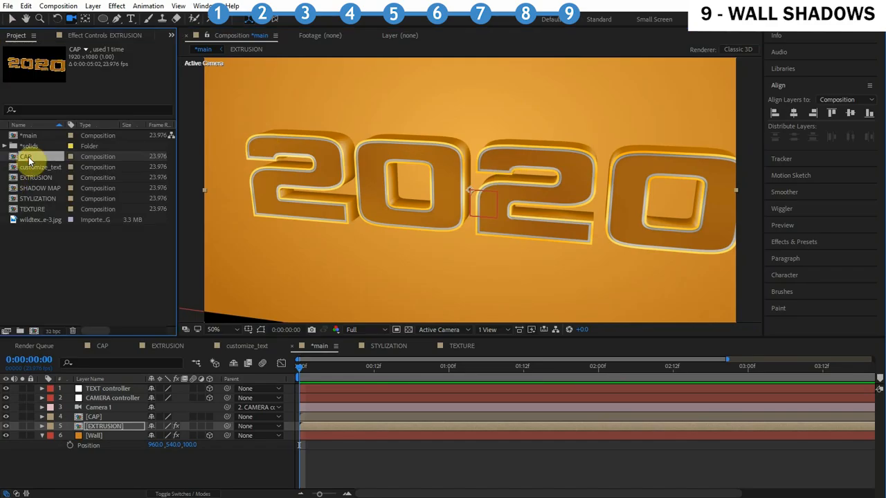
{"action": "key", "text": "ctrl+d"}
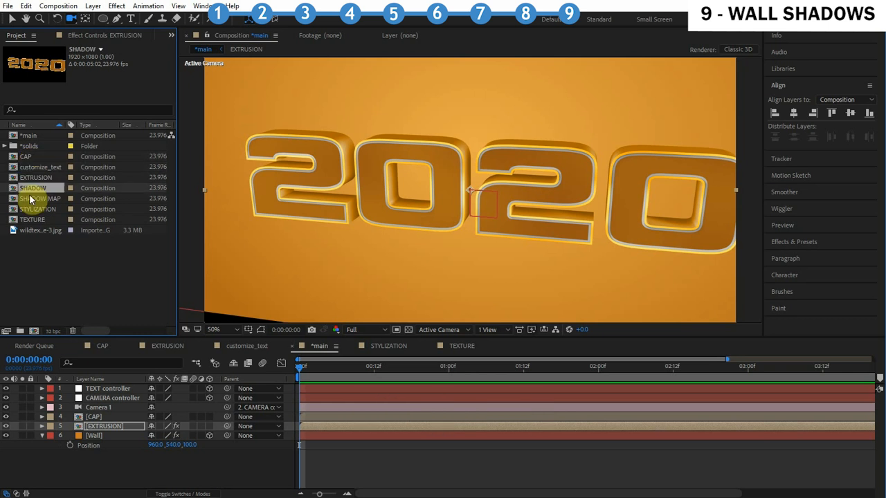
{"action": "left_click_drag", "start_coordinate": [30, 199], "coordinate": [117, 430]}
{"action": "double_click", "coordinate": [99, 436]}
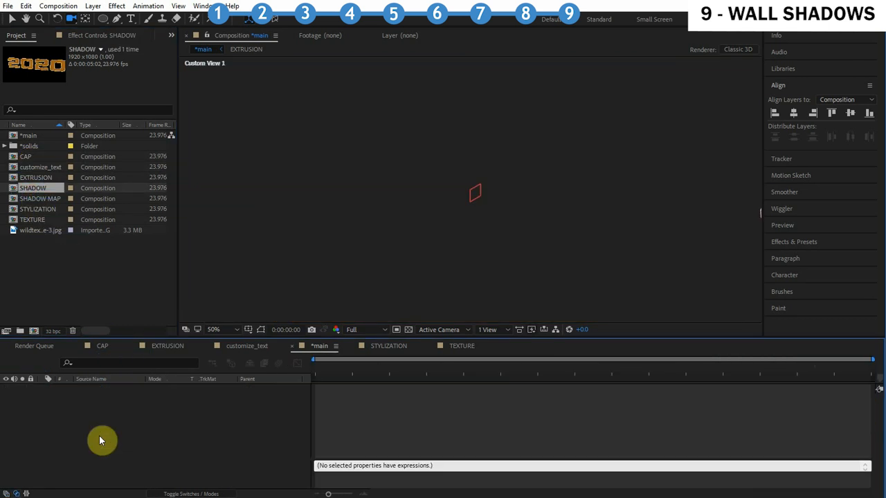
{"action": "key", "text": "p"}
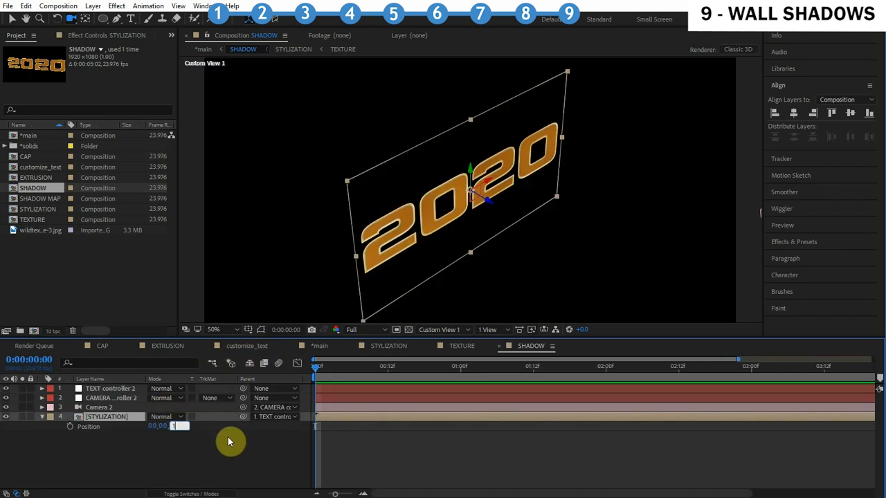
{"action": "left_click", "coordinate": [211, 51]}
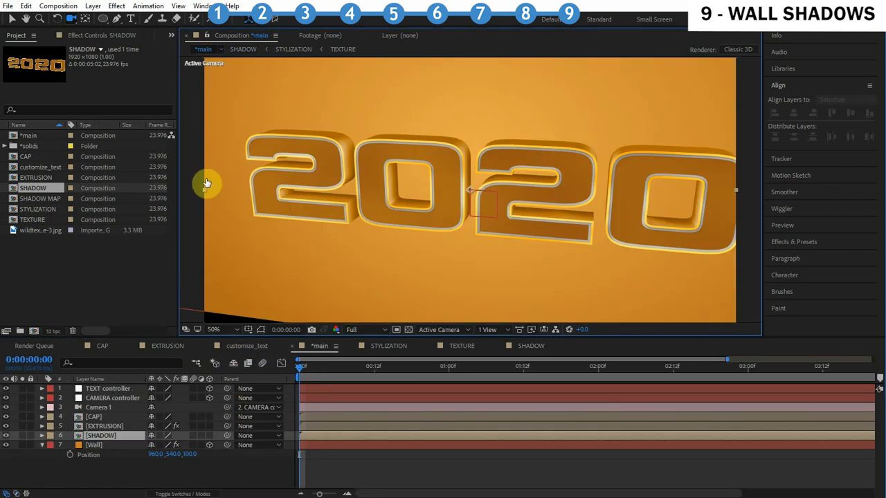
{"action": "left_click", "coordinate": [22, 435]}
{"action": "left_click", "coordinate": [22, 435]}
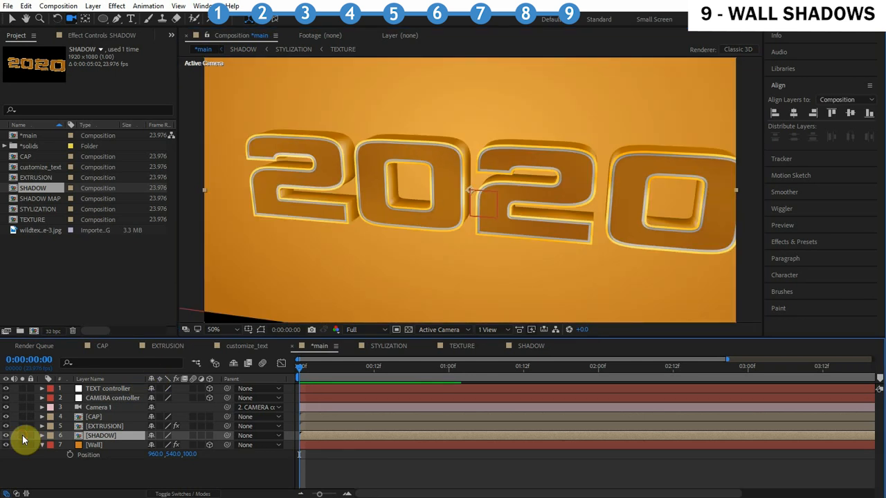
Apply the Fill effect to the SHADOW layer and set its color to black
{"action": "left_click", "coordinate": [811, 243]}
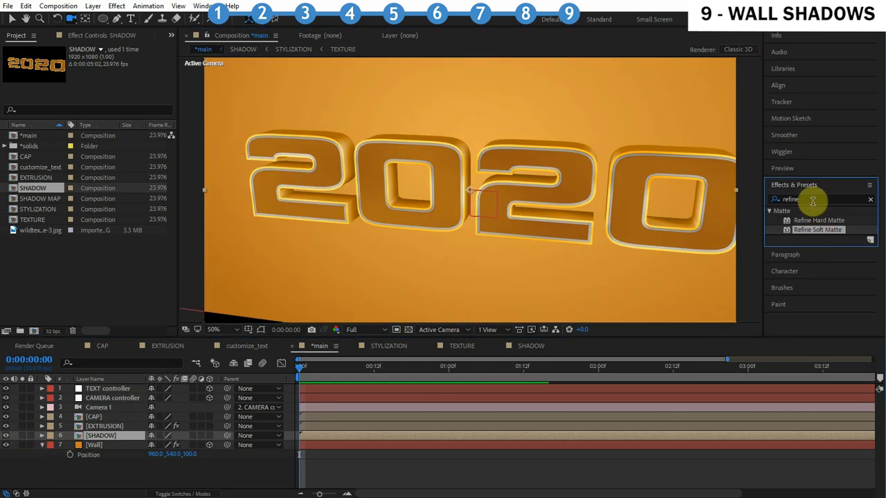
{"action": "left_click", "coordinate": [812, 200]}
{"action": "type", "text": "fill"}
{"action": "double_click", "coordinate": [798, 277]}
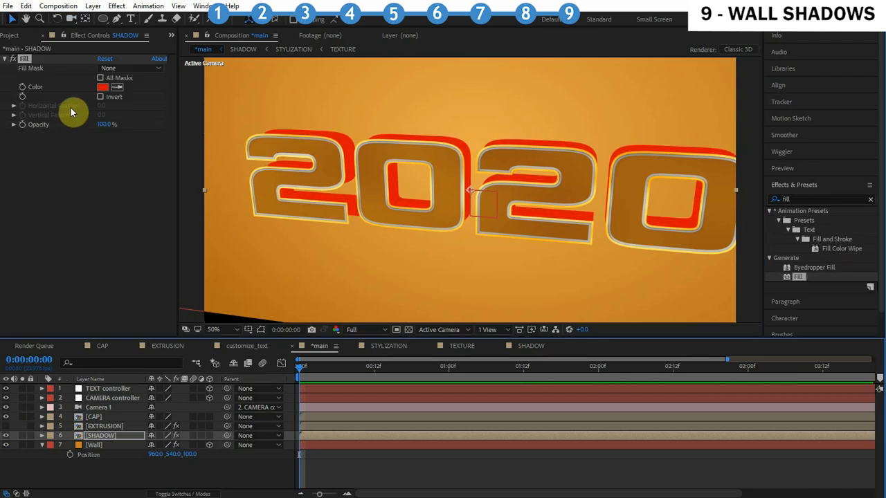
{"action": "left_click", "coordinate": [102, 86]}
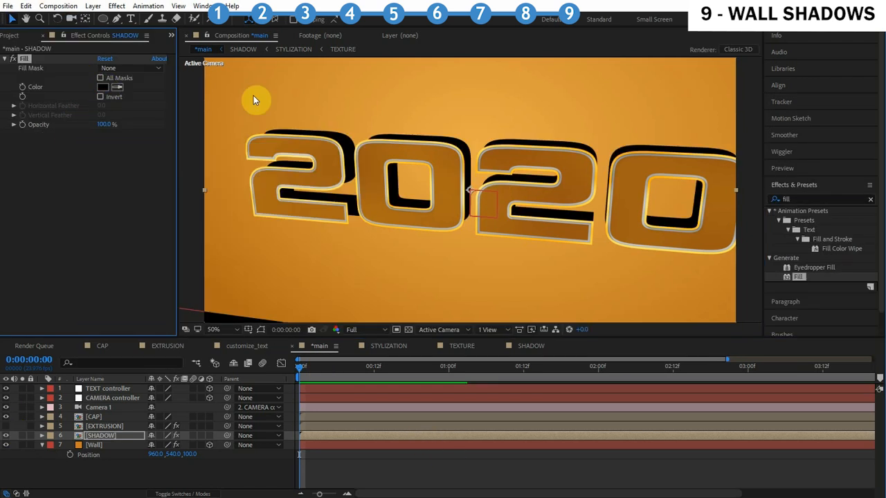
Apply Fast Blur (Legacy) to the SHADOW layer and set Blurriness to 22
{"action": "left_click", "coordinate": [70, 19]}
{"action": "left_click_drag", "start_coordinate": [441, 164], "coordinate": [459, 178]}
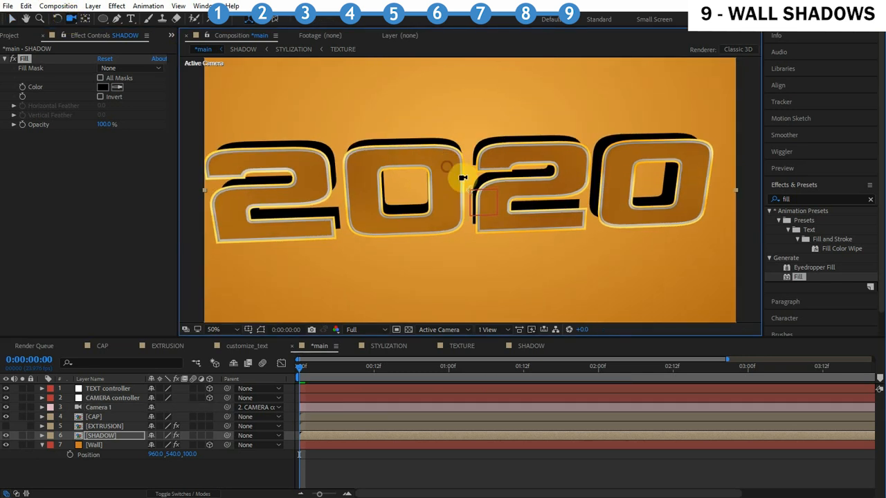
{"action": "left_click", "coordinate": [819, 200]}
{"action": "type", "text": "fast"}
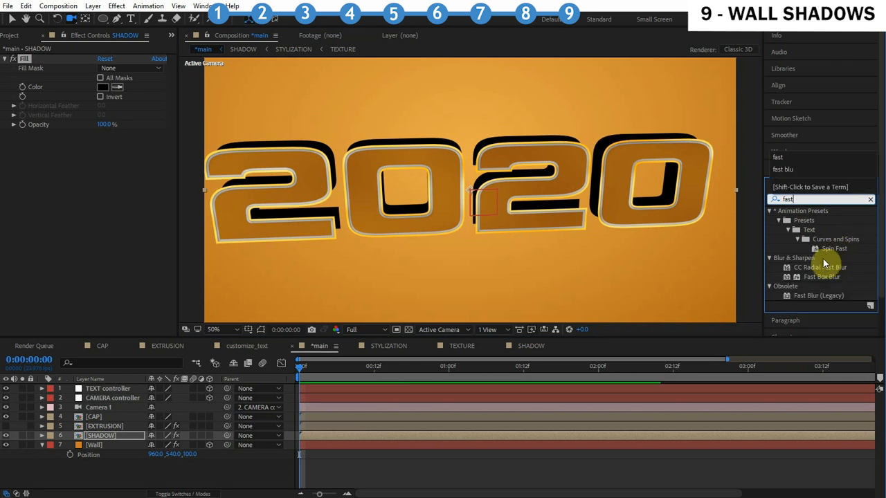
{"action": "double_click", "coordinate": [827, 295]}
{"action": "left_click_drag", "start_coordinate": [103, 143], "coordinate": [118, 143]}
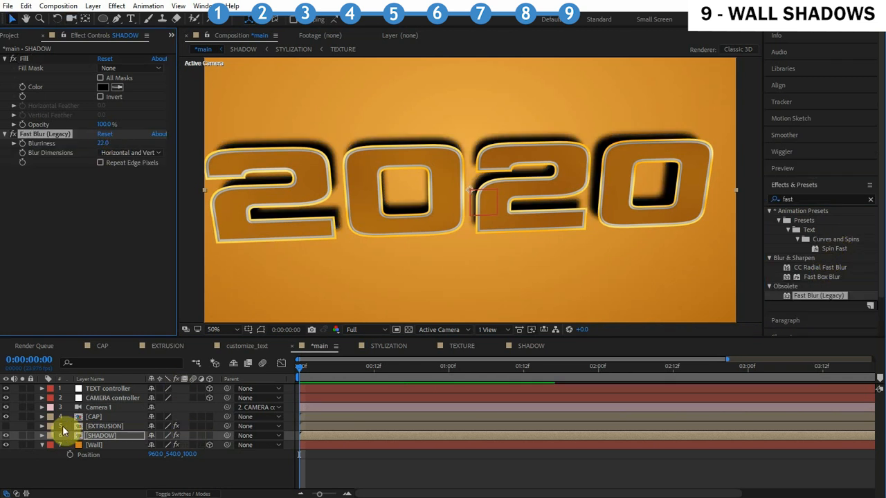
Toggle the SHADOW layer's visibility and orbit the view to compare the wall shadow
{"action": "left_click", "coordinate": [6, 435]}
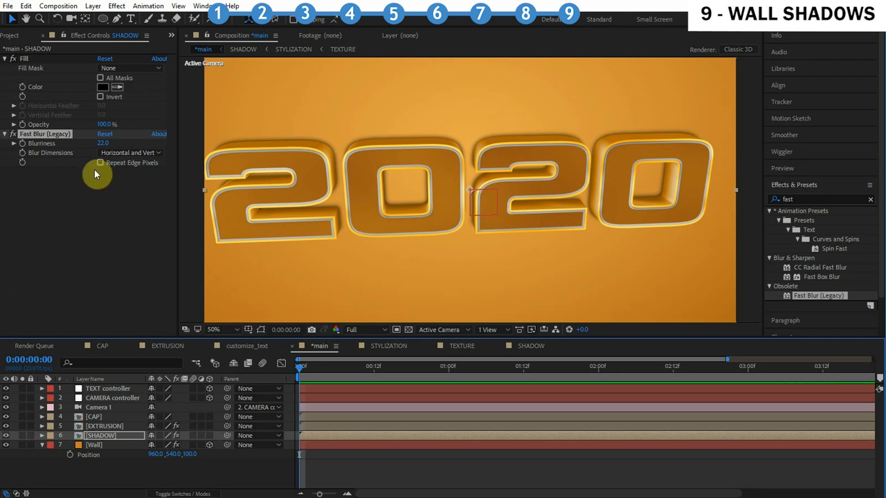
{"action": "left_click", "coordinate": [72, 19]}
{"action": "left_click_drag", "start_coordinate": [287, 114], "coordinate": [325, 115]}
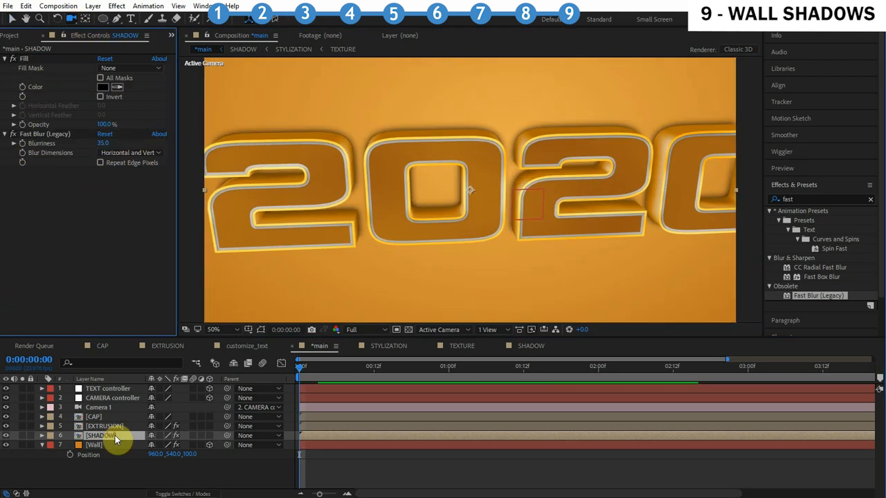
Set the SHADOW layer's opacity to 50%
{"action": "key", "text": "t"}
{"action": "left_click", "coordinate": [154, 445]}
{"action": "type", "text": "50"}
{"action": "key", "text": "Return"}
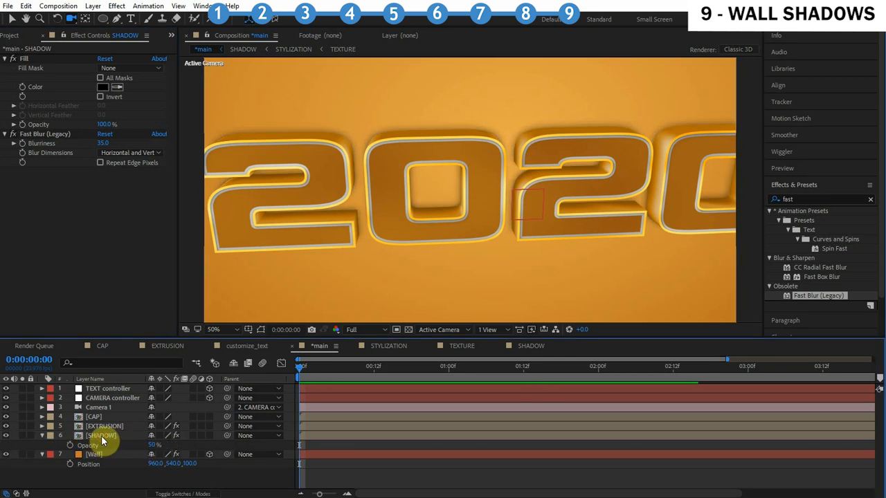
Duplicate the SHADOW layer
{"action": "left_click", "coordinate": [101, 436]}
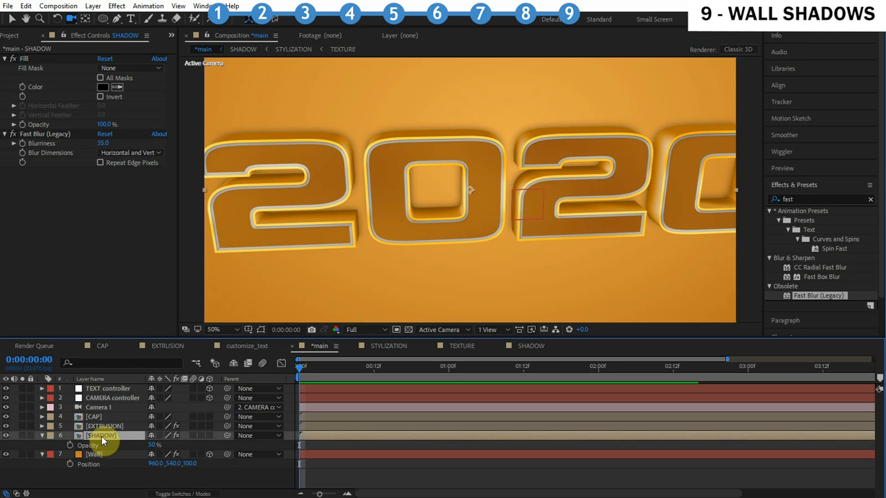
{"action": "key", "text": "ctrl+d"}
{"action": "key", "text": "comma"}
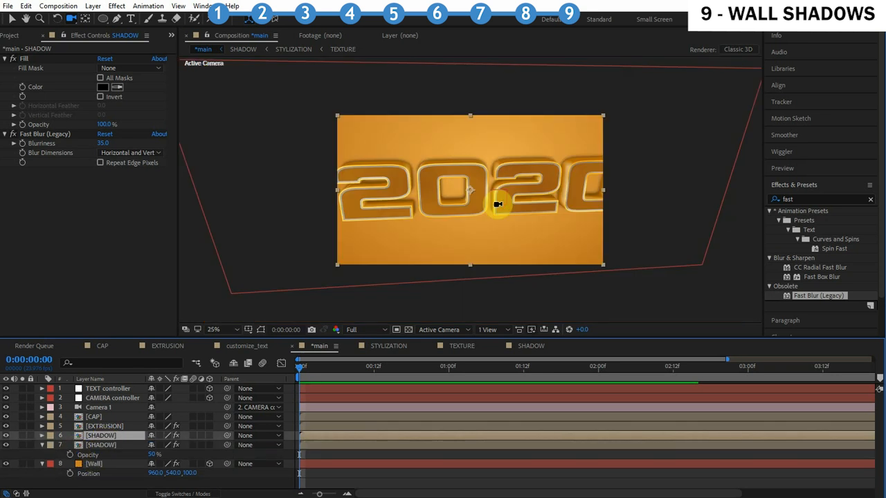